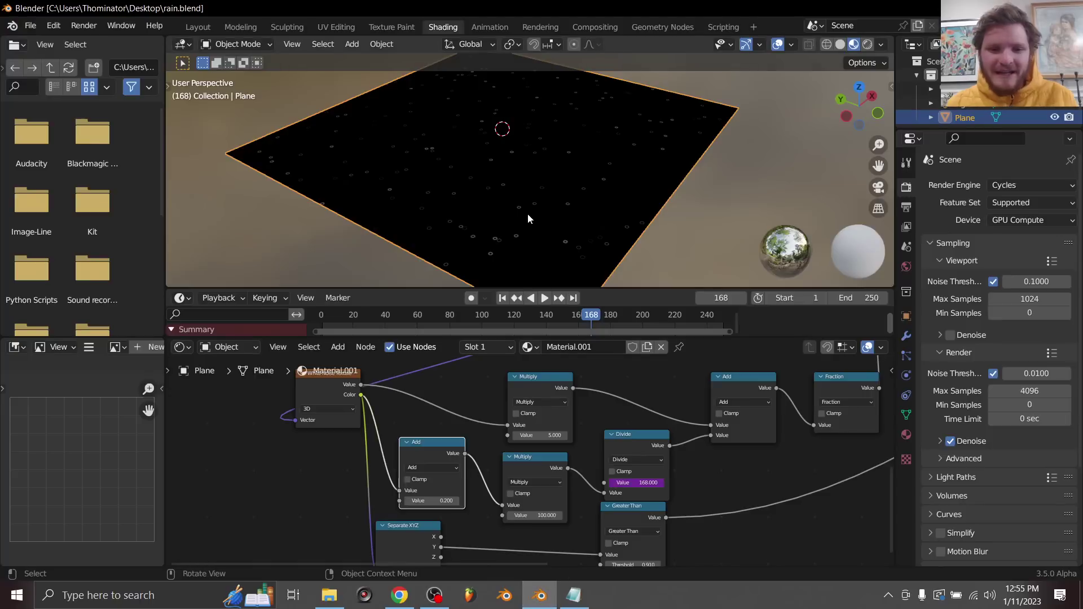
Play the rain ripple animation on the plane, examine the material's node setup, and stop playback
key(space)
scroll(526, 202, up, 1)
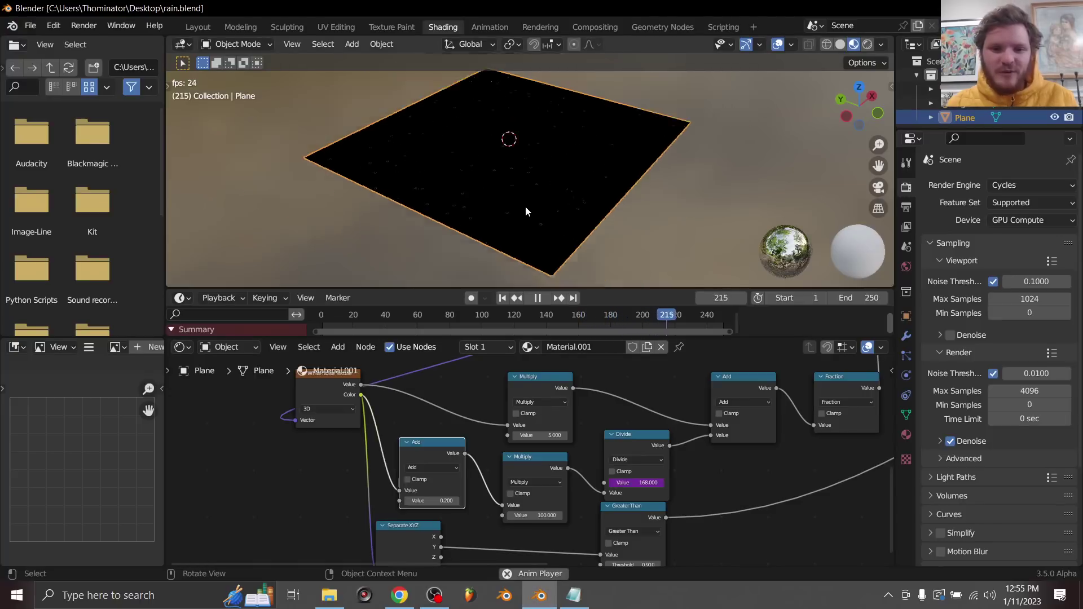
scroll(526, 206, down, 1)
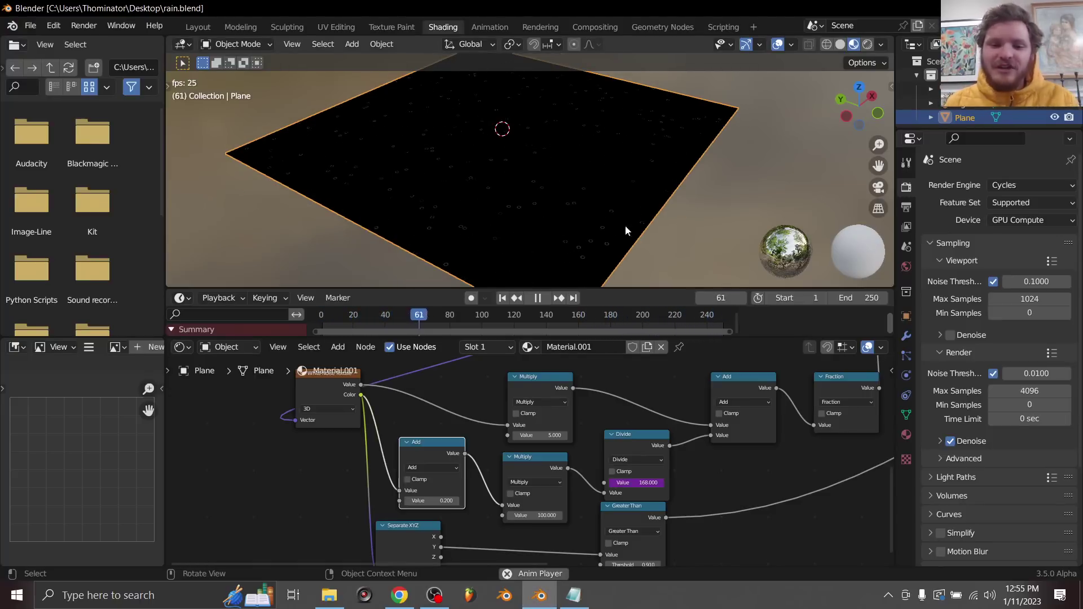
scroll(547, 484, down, 5)
middle_drag(647, 427, 557, 469)
key(space)
Create a new General file and switch the window to fullscreen
key(ctrl+n)
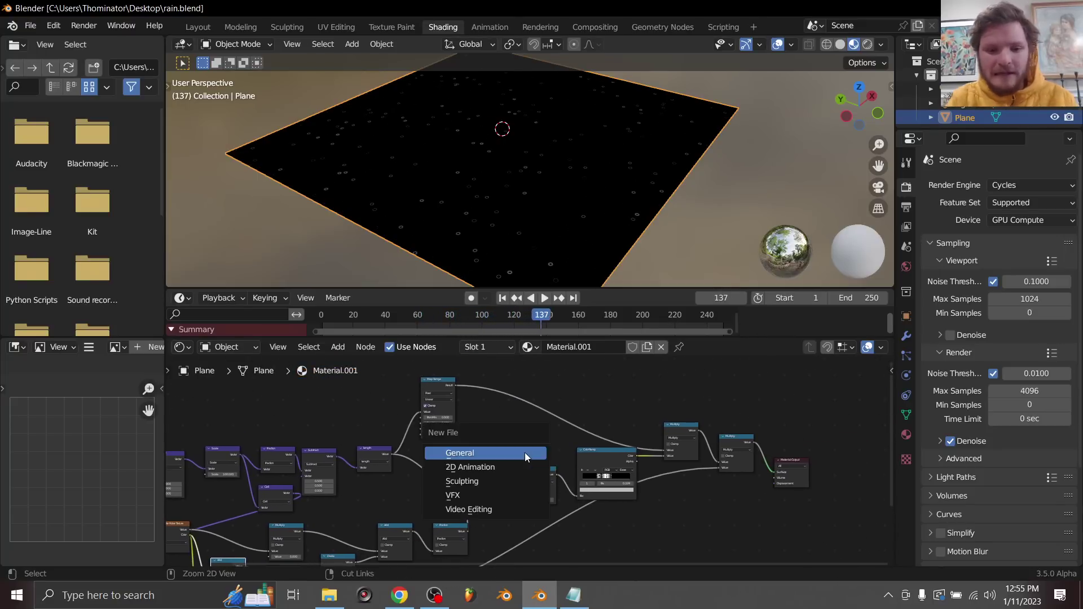
click(525, 452)
key(F3)
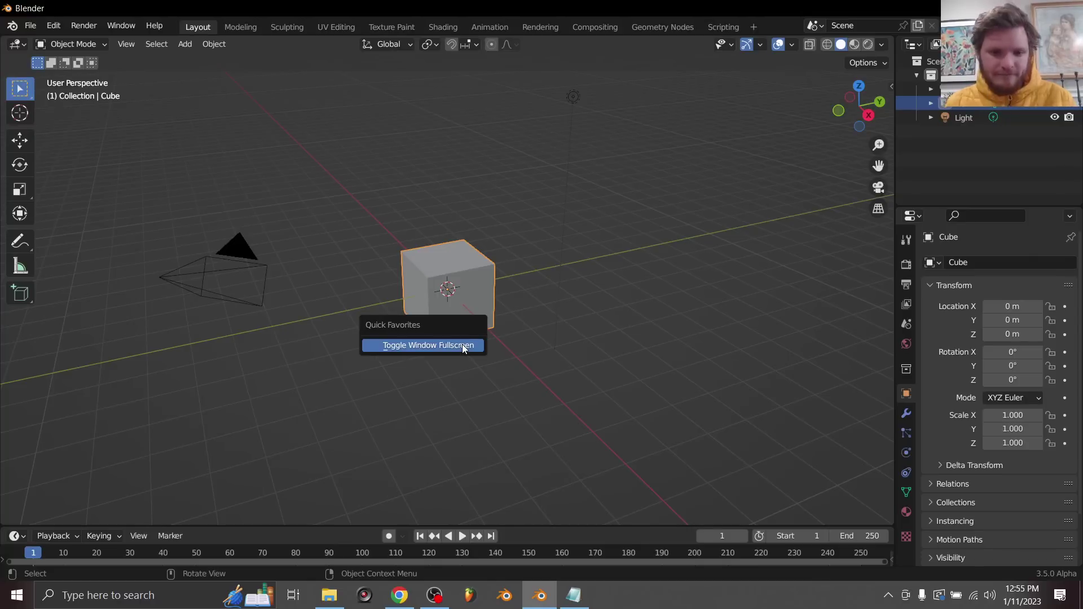
click(462, 344)
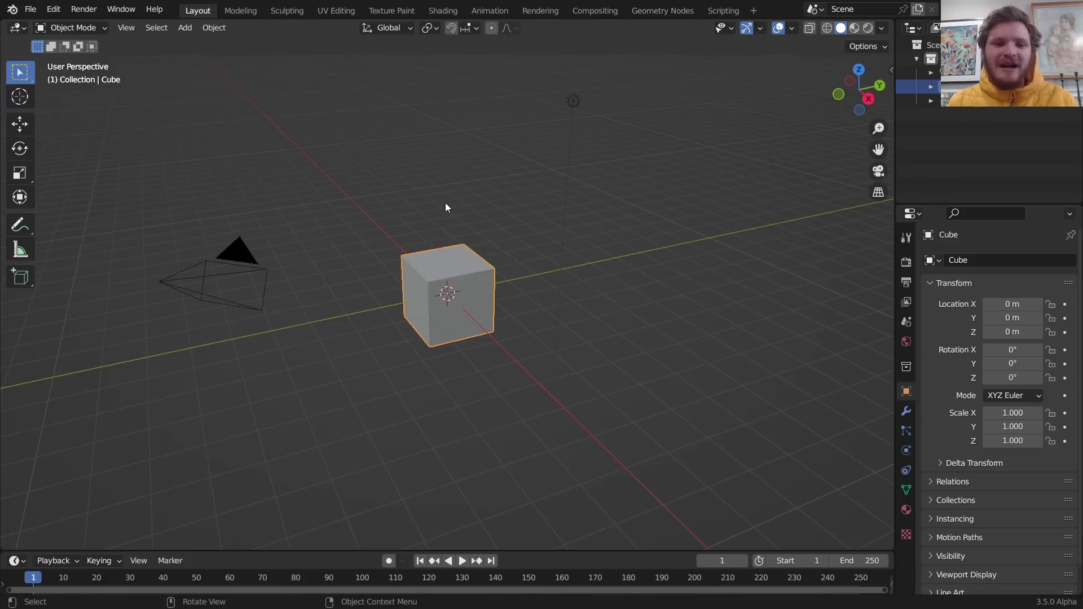
Delete all the default objects in the scene
key(a)
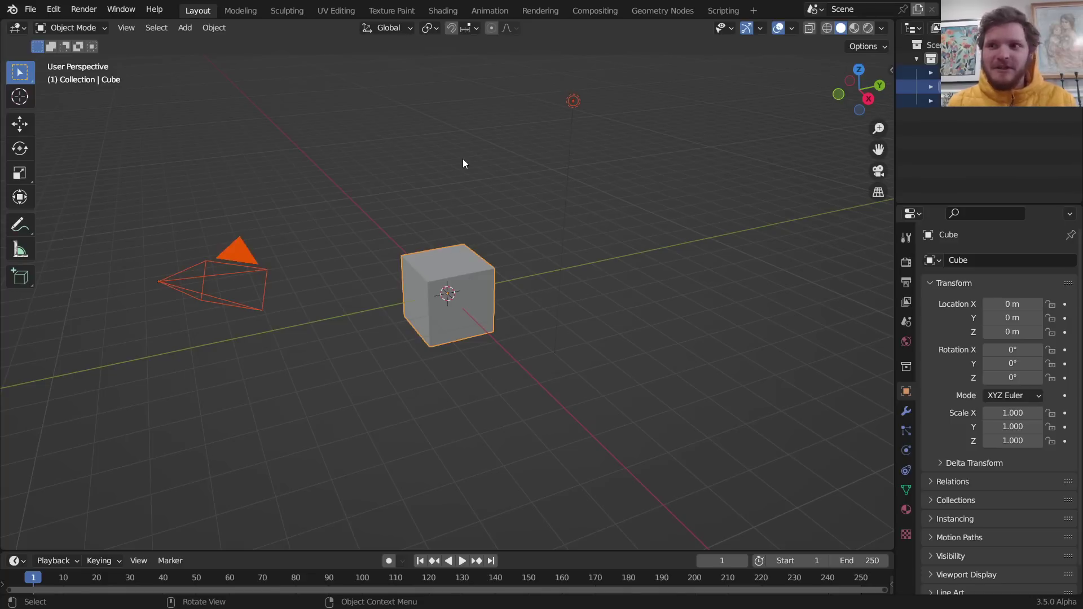
key(x)
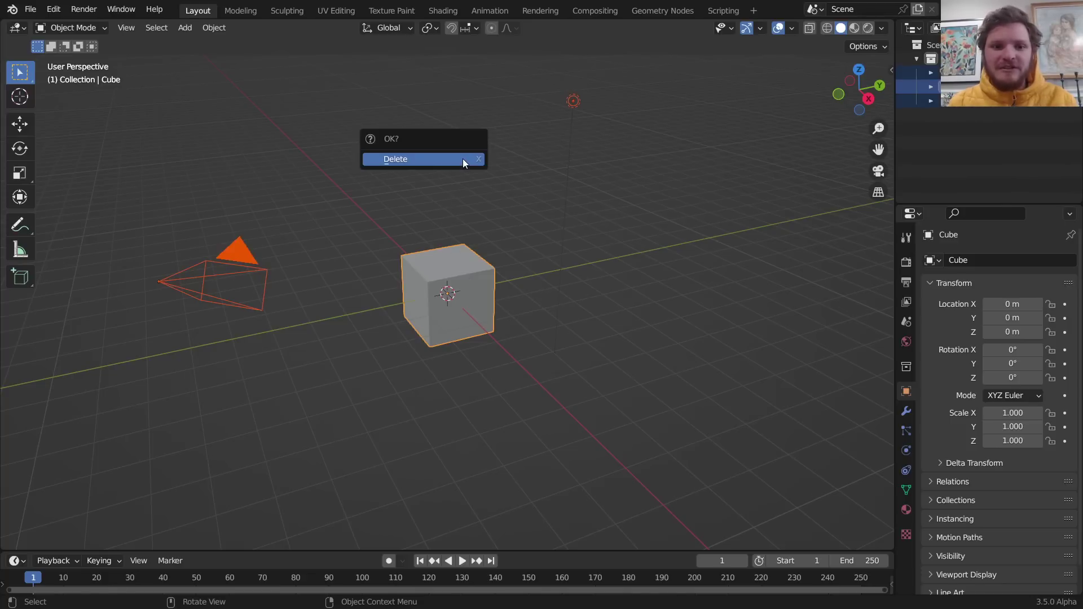
click(462, 158)
Add a plane mesh at the origin and scale it up by a factor of 4
key(shift+a)
mouse_move(449, 181)
click(545, 177)
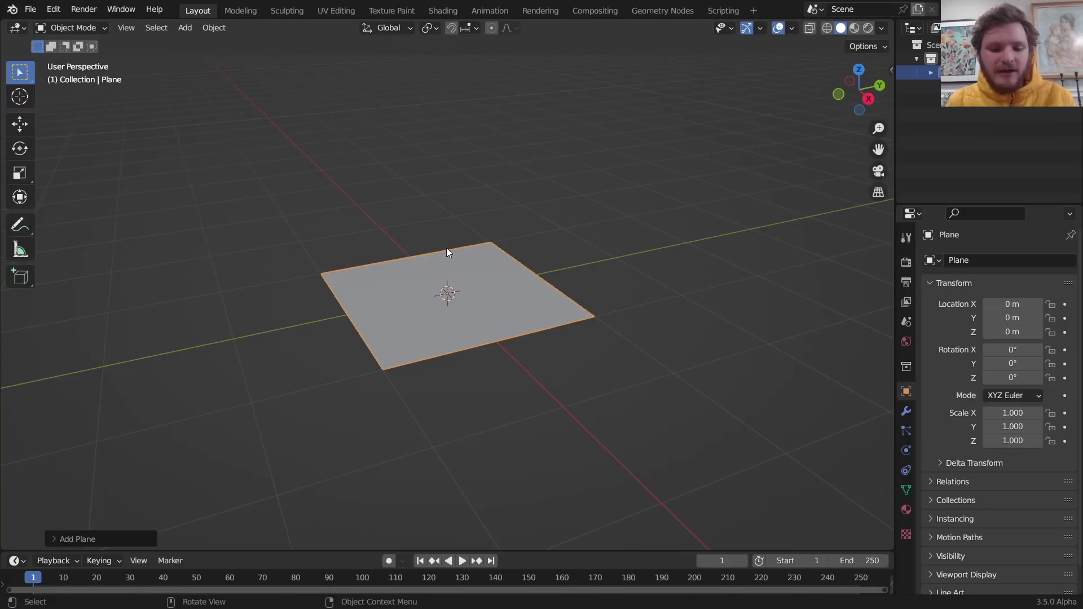
text(s4)
key(Return)
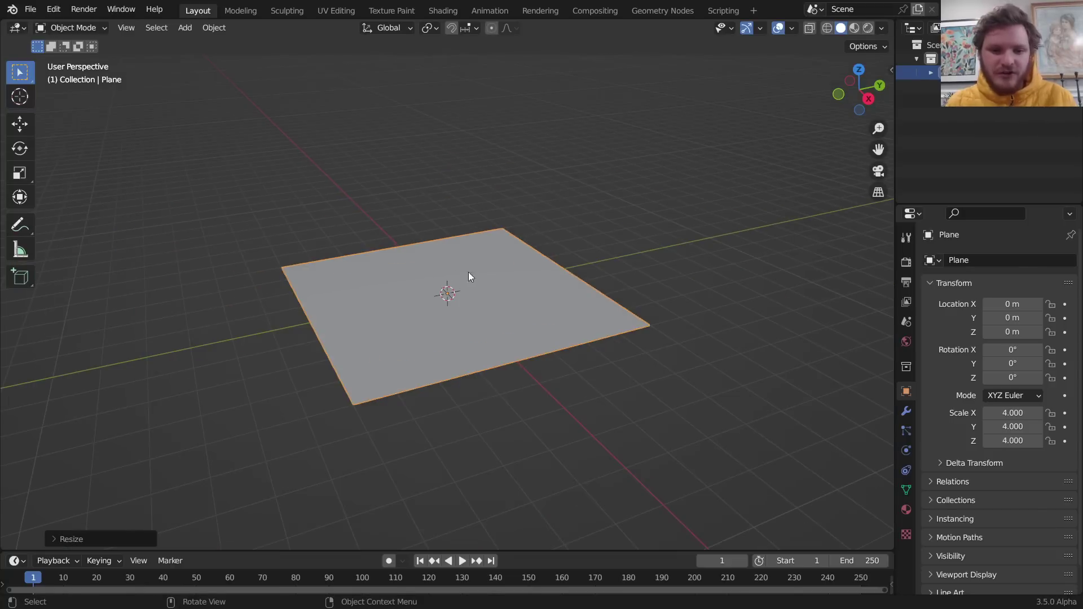
scroll(492, 212, up, 3)
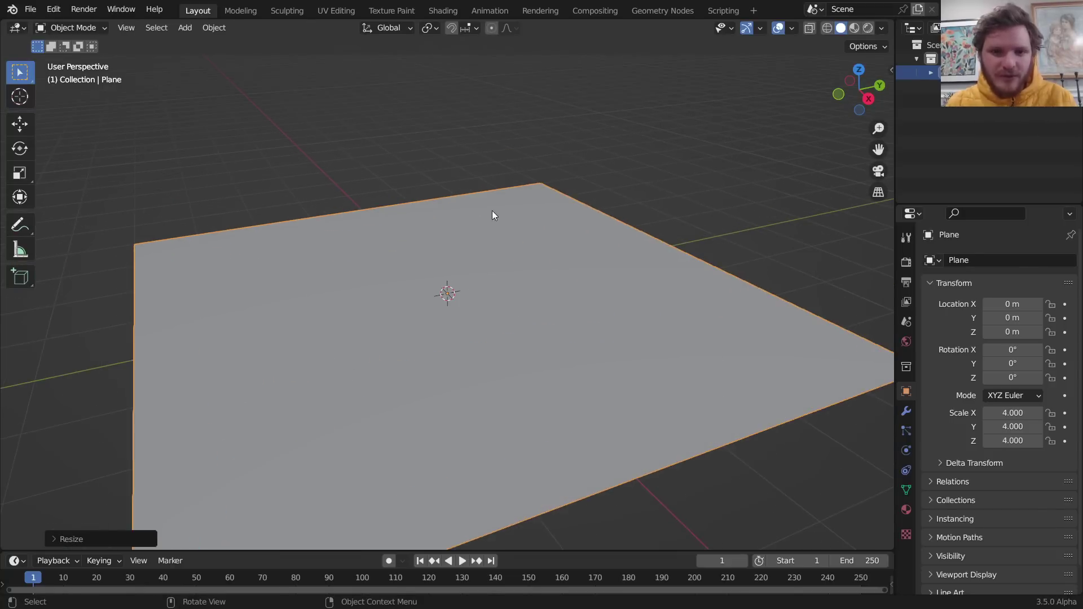
Switch to the Shading workspace, create a new material for the plane, and delete its Principled BSDF node
click(443, 11)
click(560, 356)
middle_drag(564, 242, 604, 282)
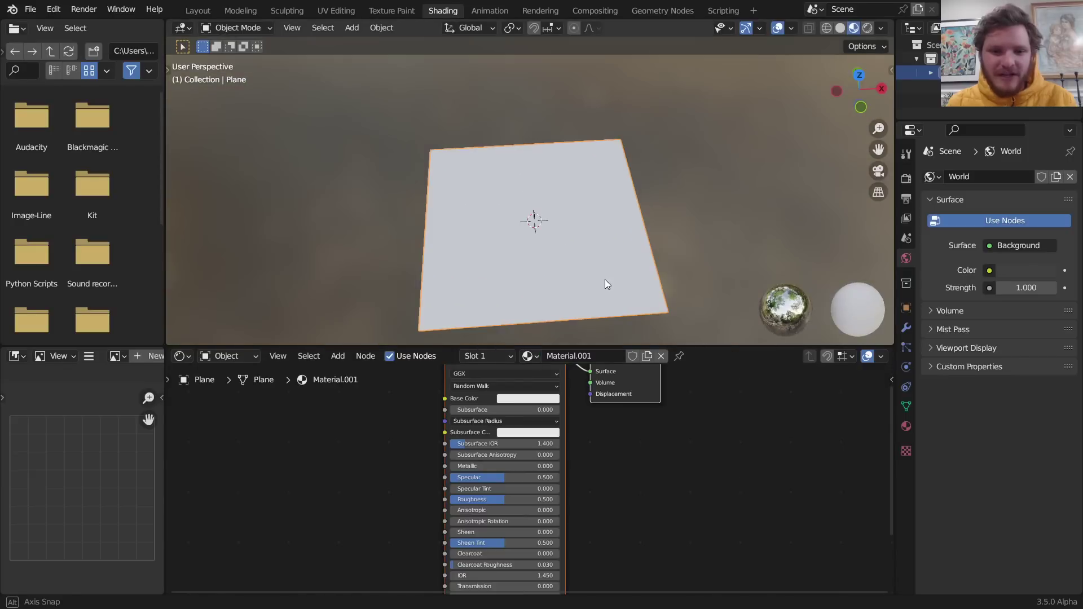
drag(375, 500, 521, 417)
key(x)
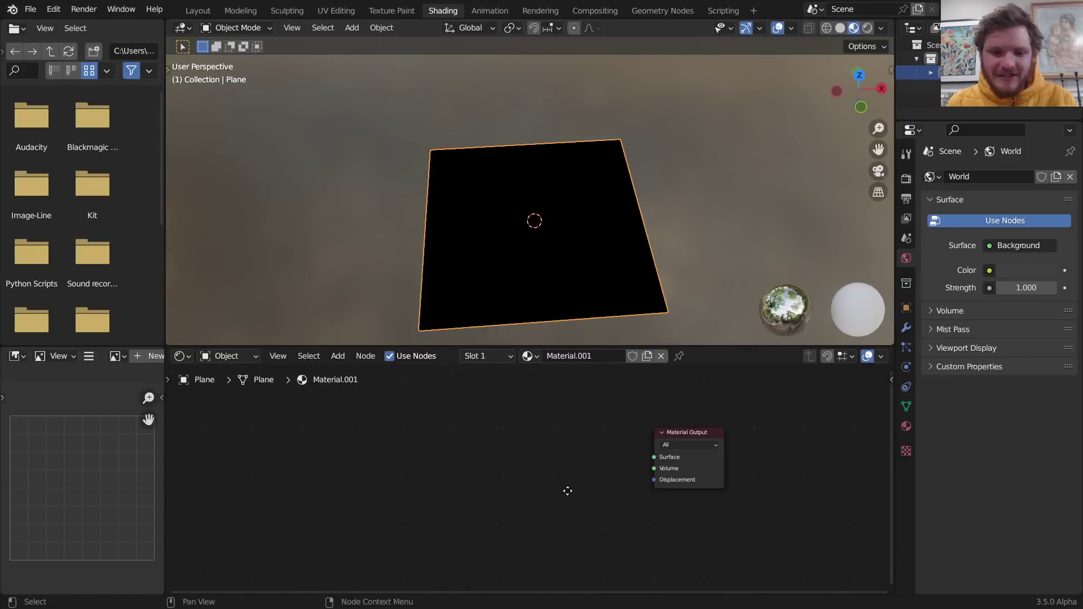
drag(358, 505, 645, 401)
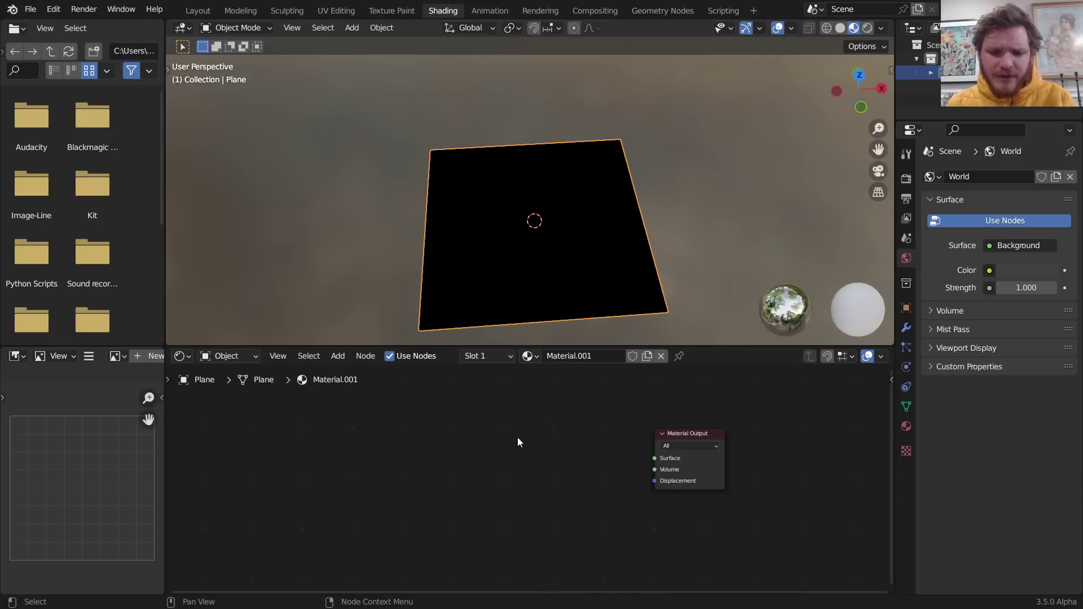
Add a Texture Coordinate node before the Material Output and preview its Object output on the plane
key(shift+a)
text(coor)
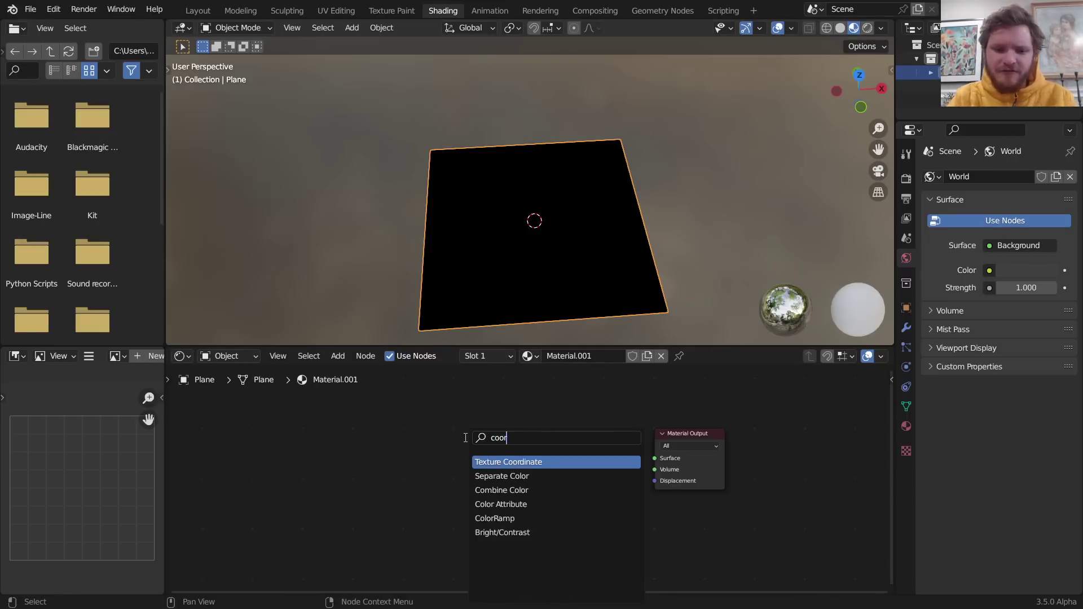
key(Return)
click(306, 442)
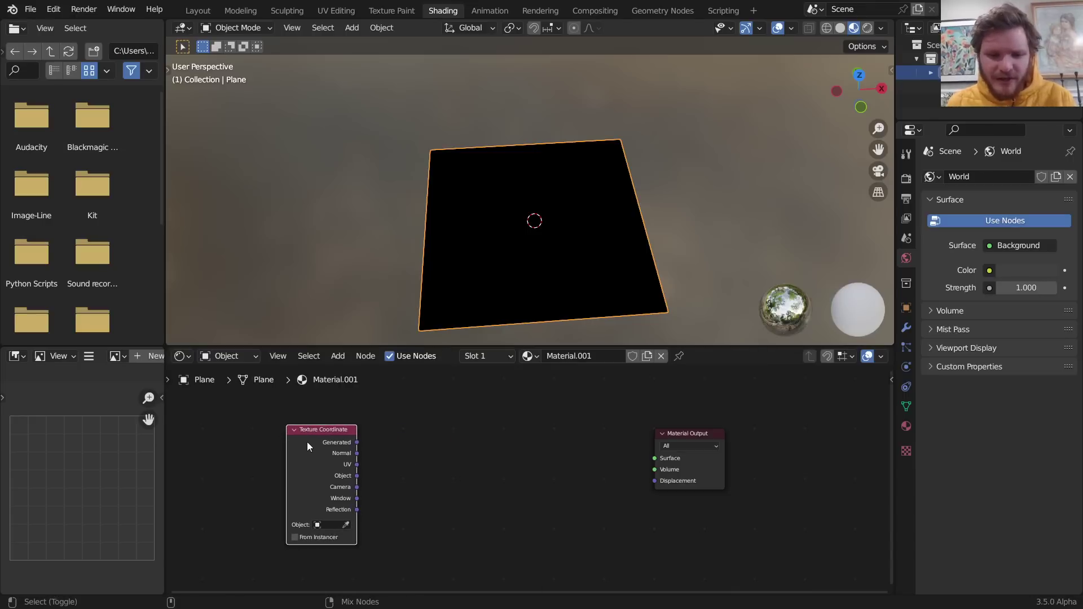
ctrl+shift+click(311, 442)
middle_drag(570, 201, 562, 235)
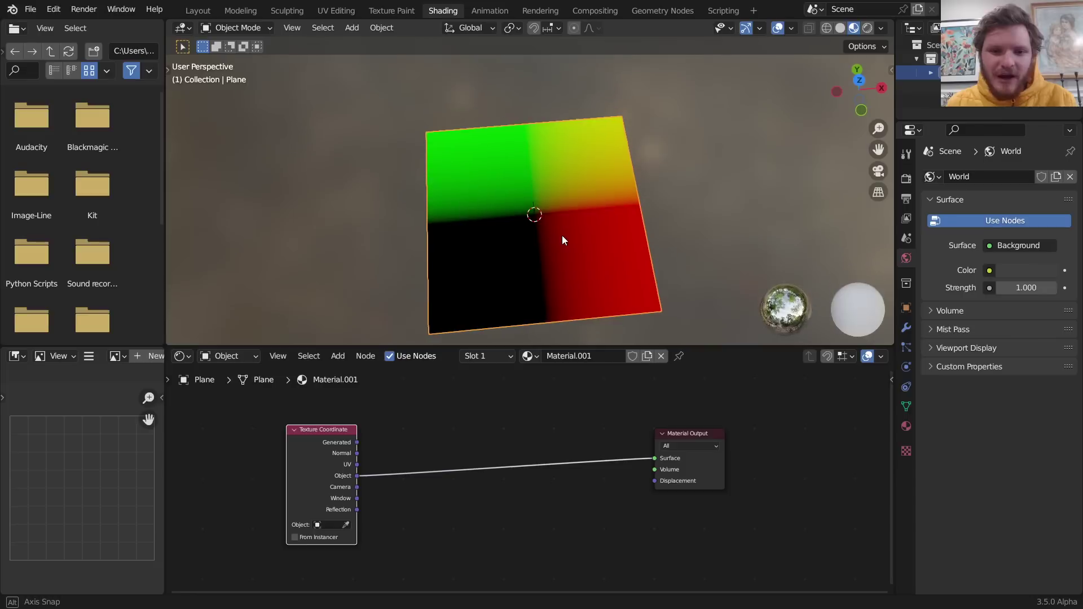
drag(428, 223, 778, 221)
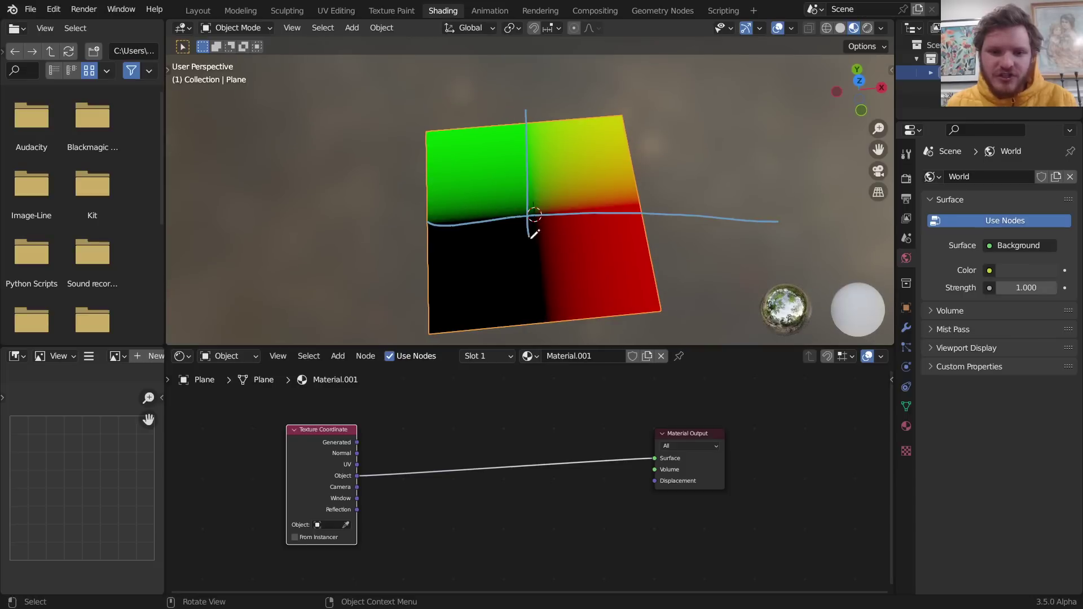
key(ctrl+z)
key(ctrl+z)
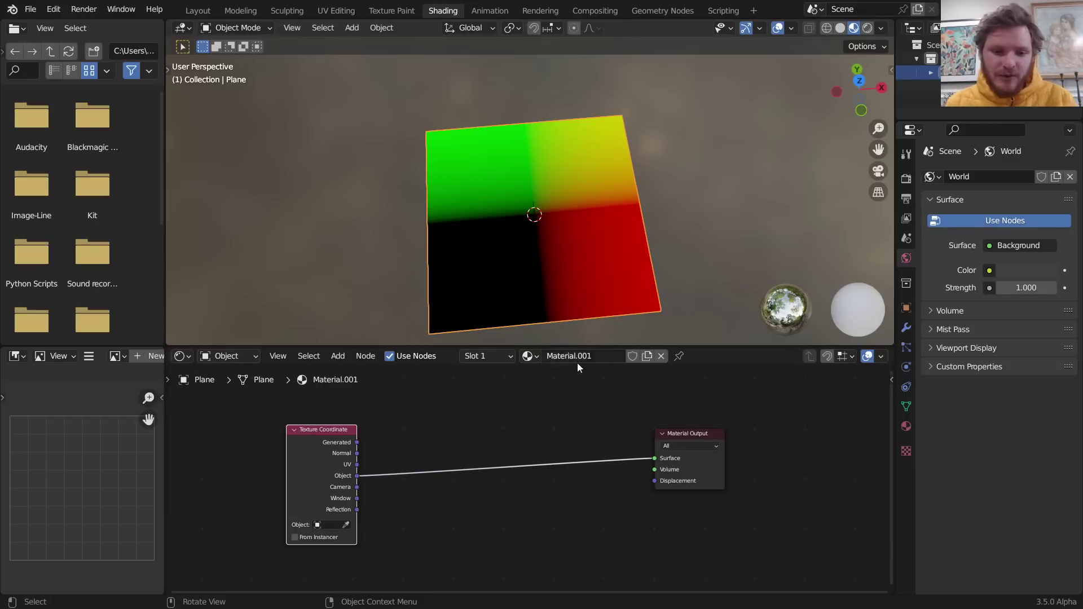
Add a Vector Math node set to Length on the Object coordinates and preview its value through the Material Output
key(shift+a)
text(ve)
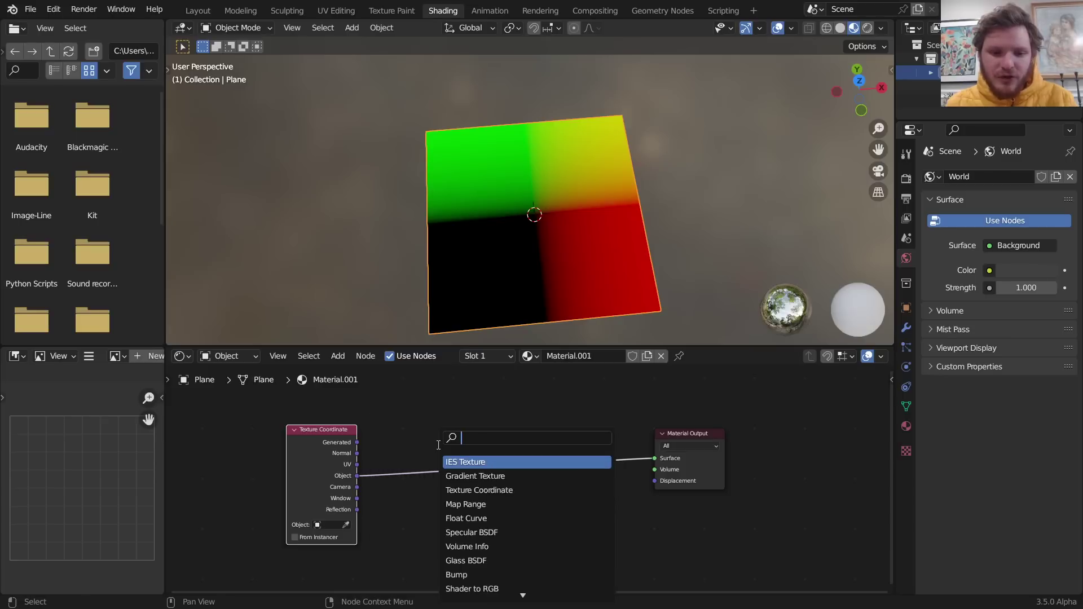
text(c)
key(Return)
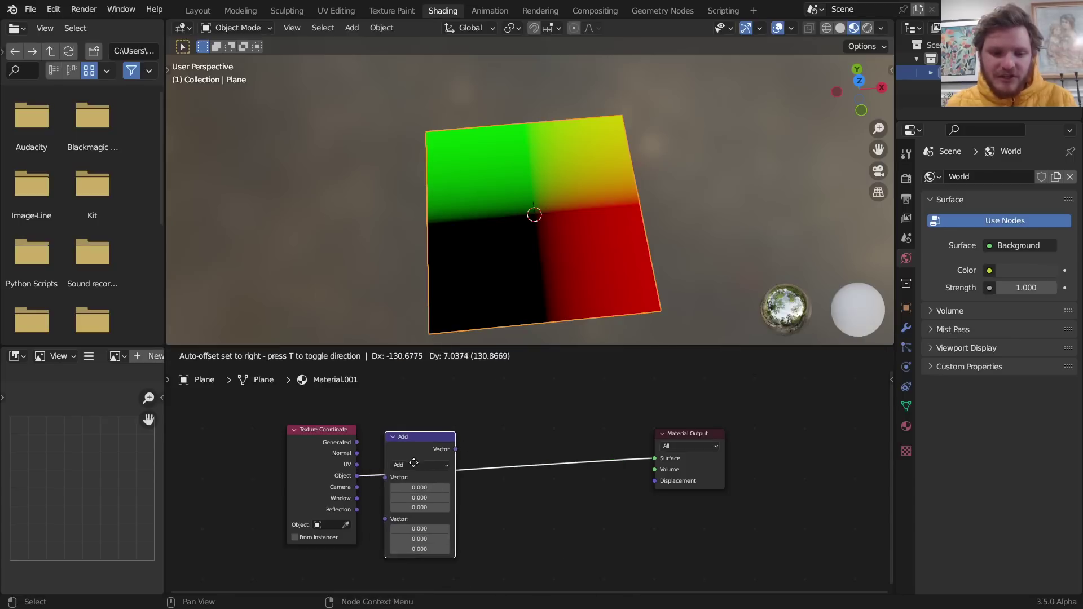
click(432, 472)
click(433, 466)
click(415, 313)
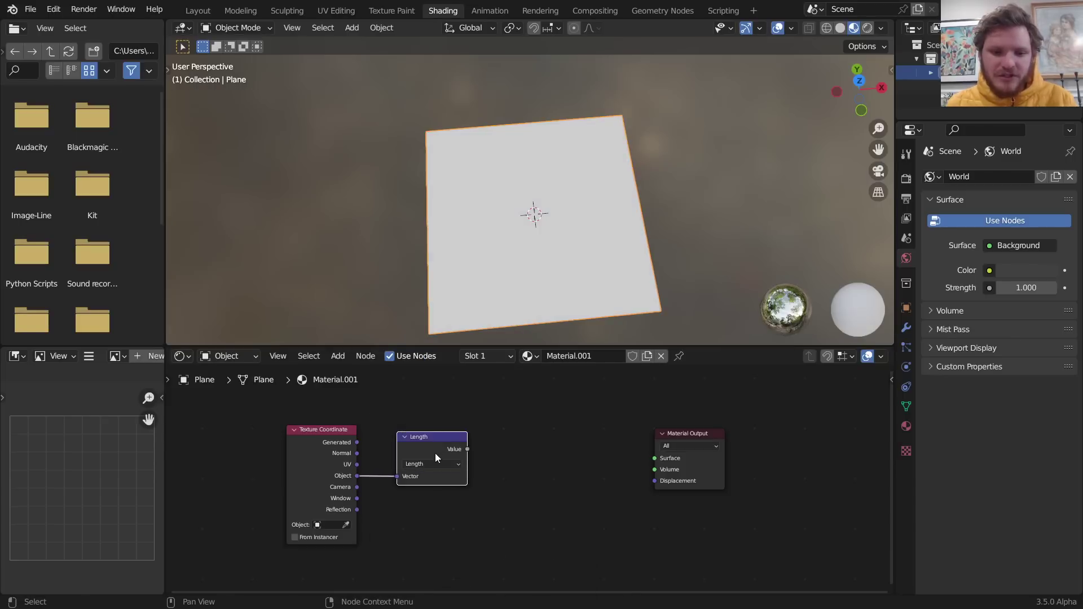
ctrl+shift+click(442, 444)
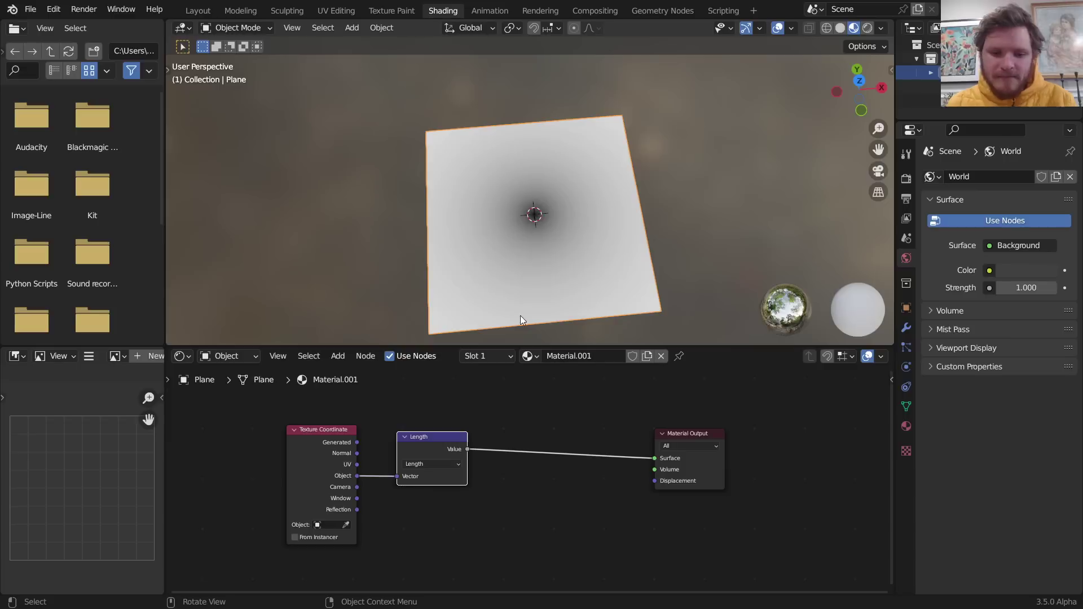
Insert a ColorRamp node between the Length node and the Material Output
middle_drag(539, 455, 428, 437)
key(shift+a)
click(430, 440)
text(col)
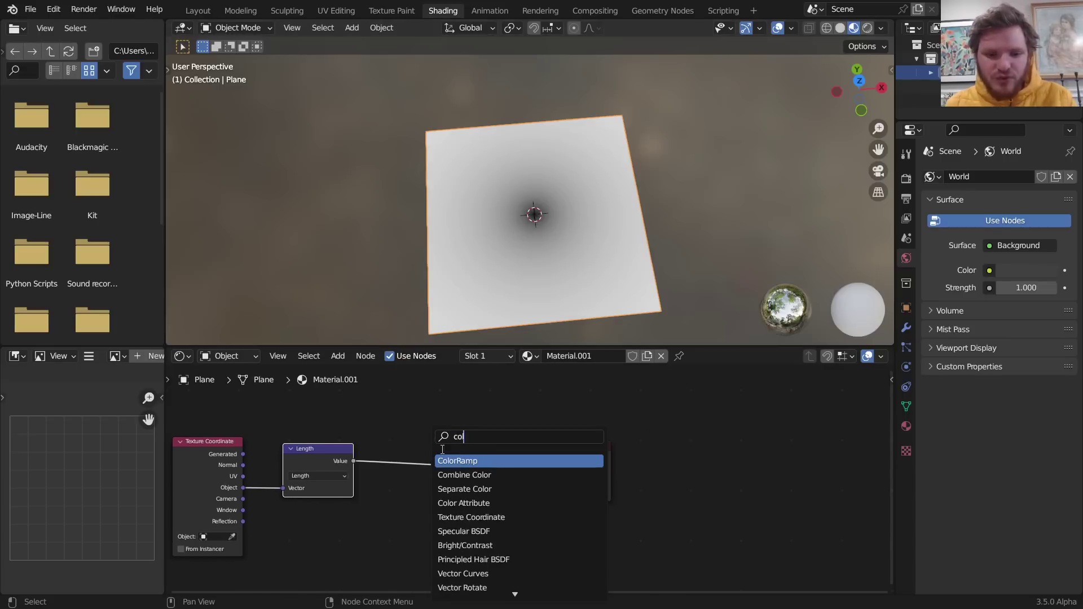
key(Return)
click(439, 474)
Add a middle color stop to the ColorRamp and change the last stop's color to black
scroll(438, 473, up, 2)
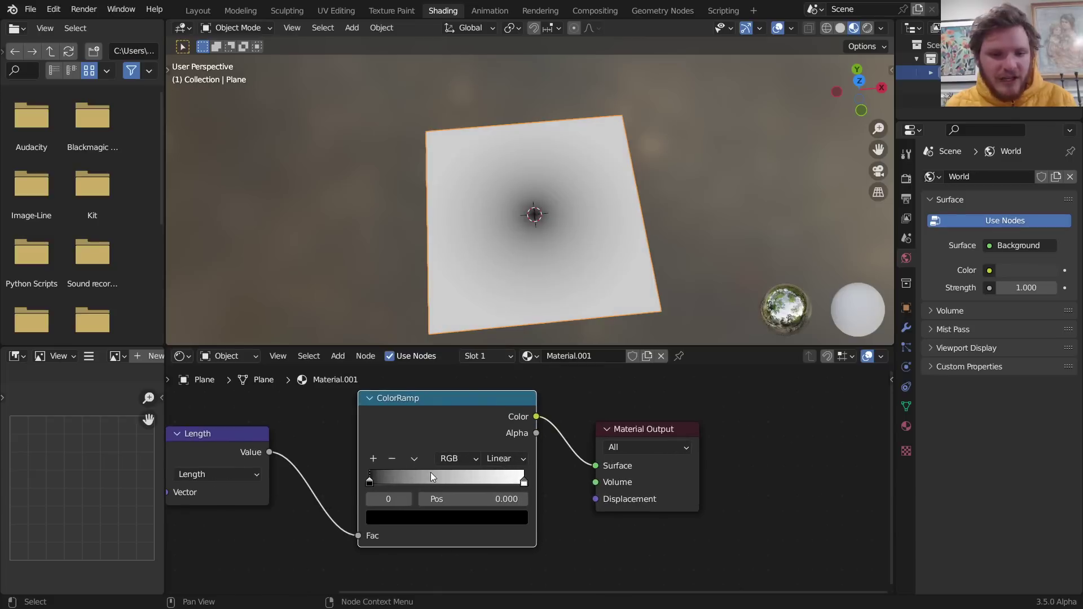
scroll(540, 243, up, 4)
scroll(497, 499, up, 2)
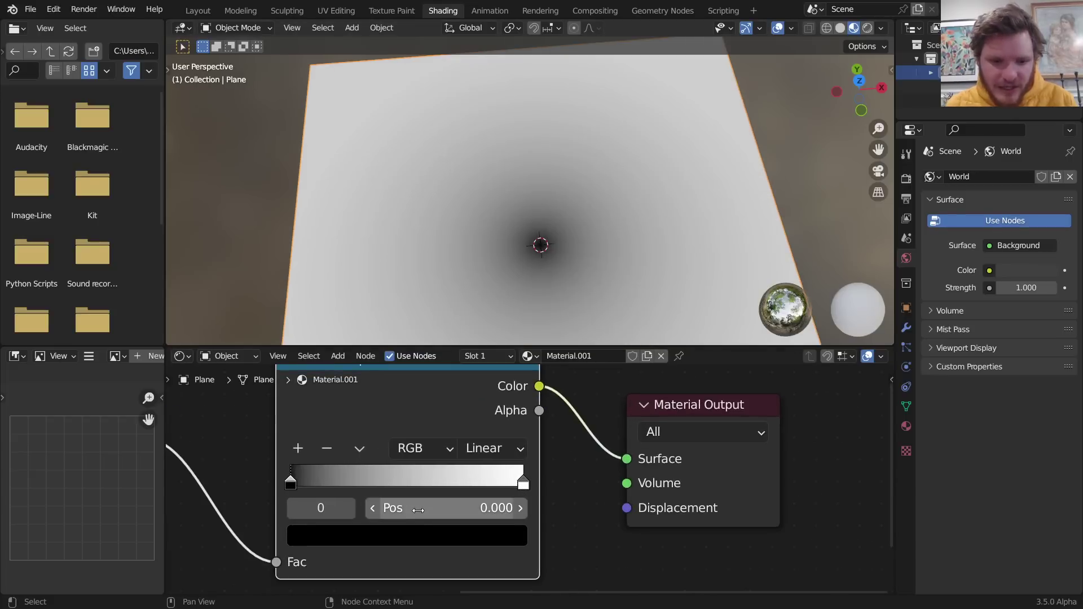
click(298, 448)
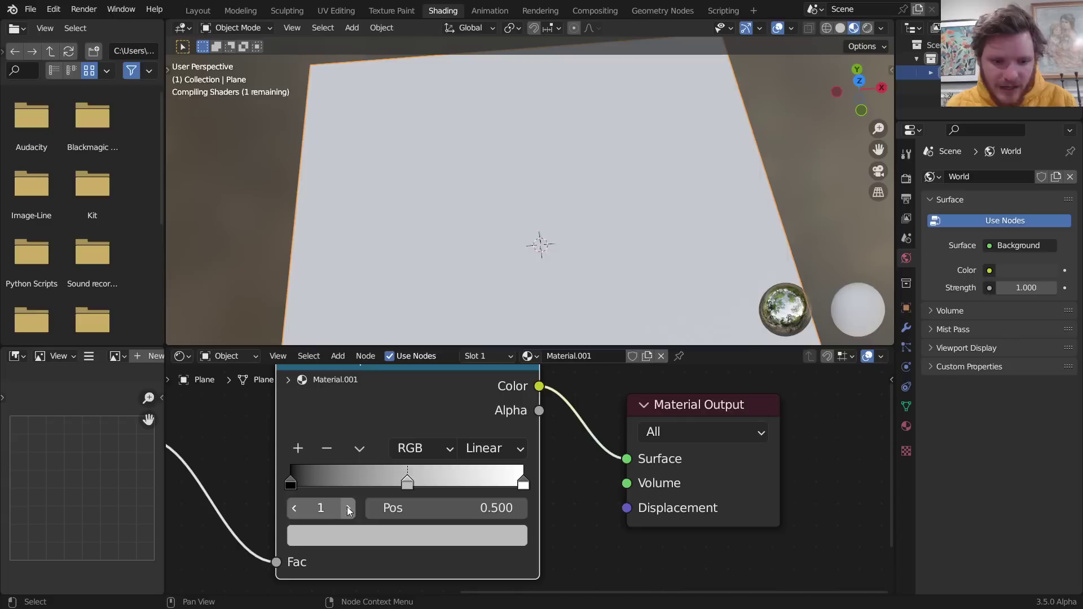
click(348, 508)
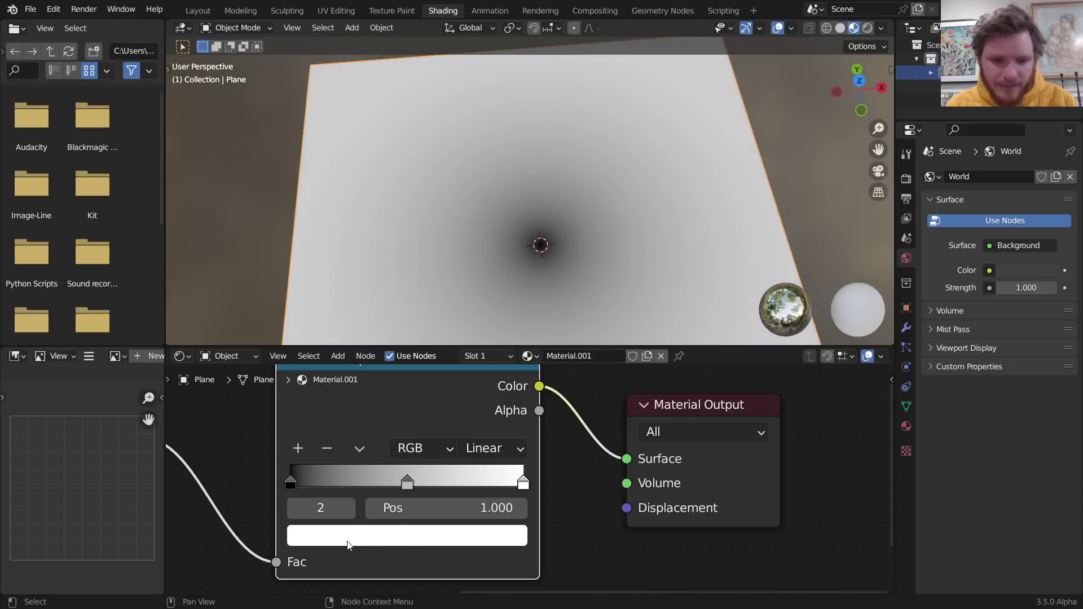
click(348, 536)
drag(473, 365, 475, 383)
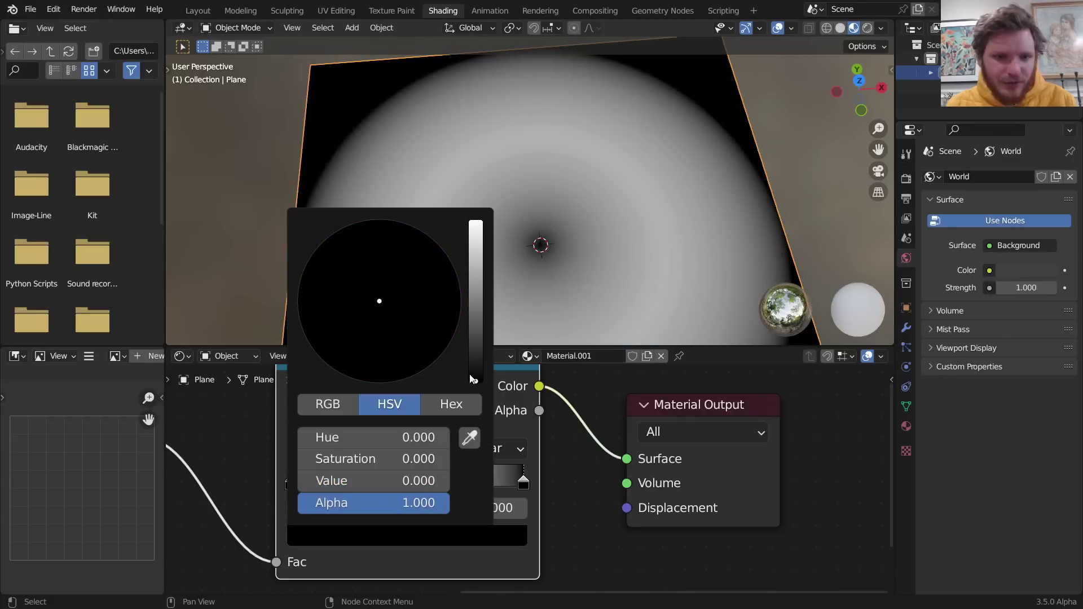
Set the position of the ColorRamp's last stop to 0.6
click(431, 512)
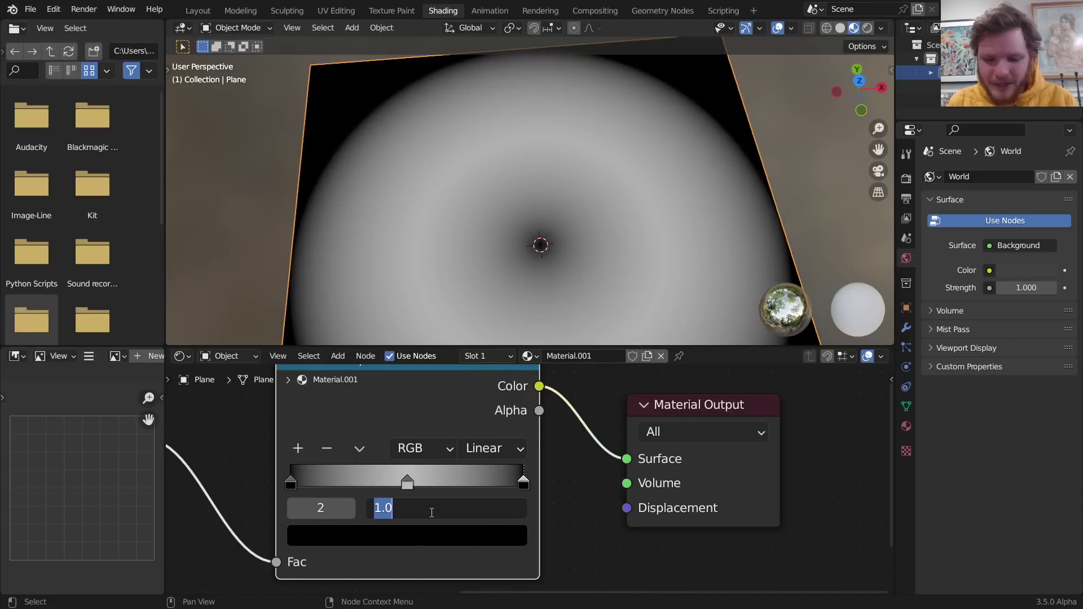
text(.6)
key(Return)
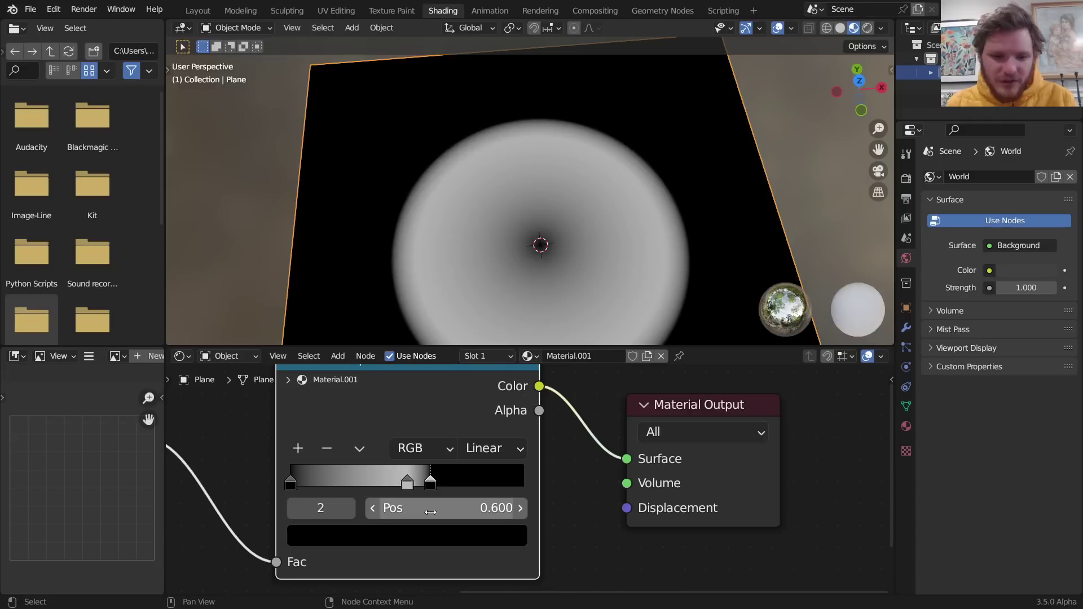
click(297, 509)
click(446, 511)
text(.4)
key(Return)
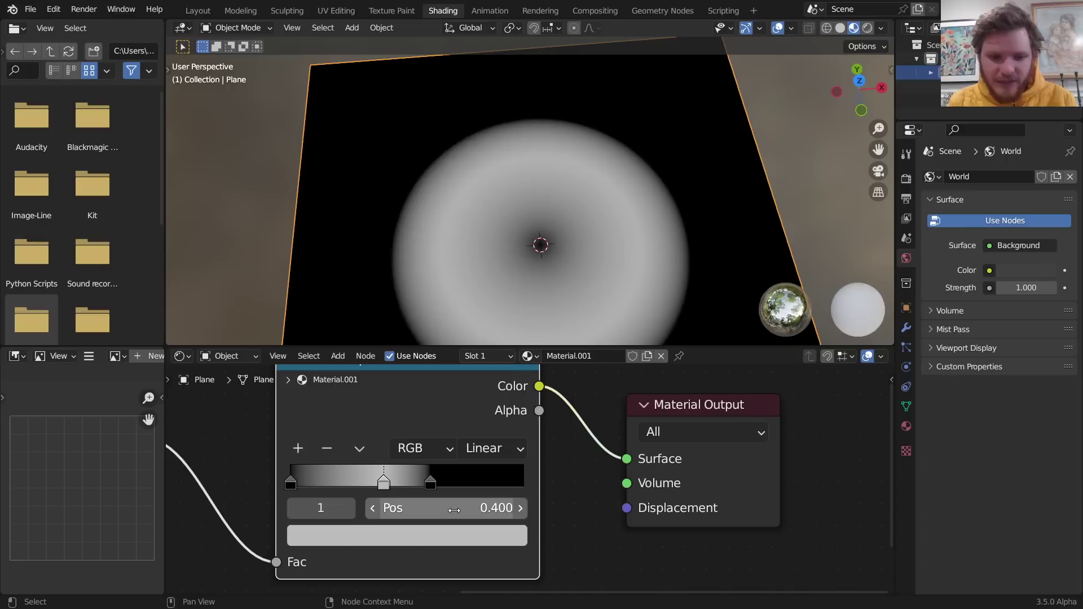
key(ctrl+z)
Set the position of the ColorRamp's first stop to 0.4
click(294, 508)
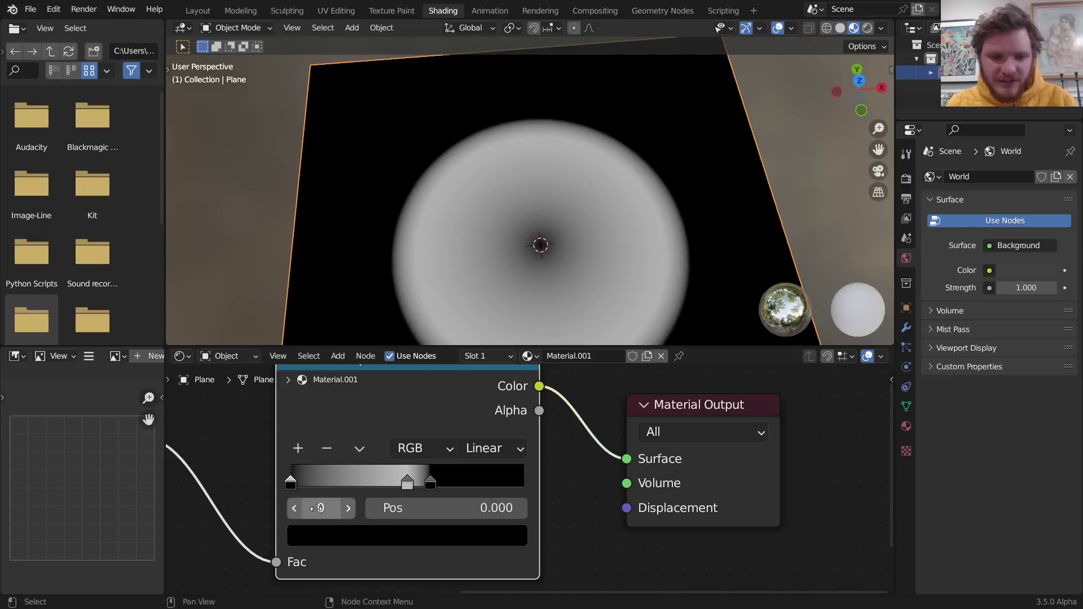
click(476, 509)
text(.4)
key(Return)
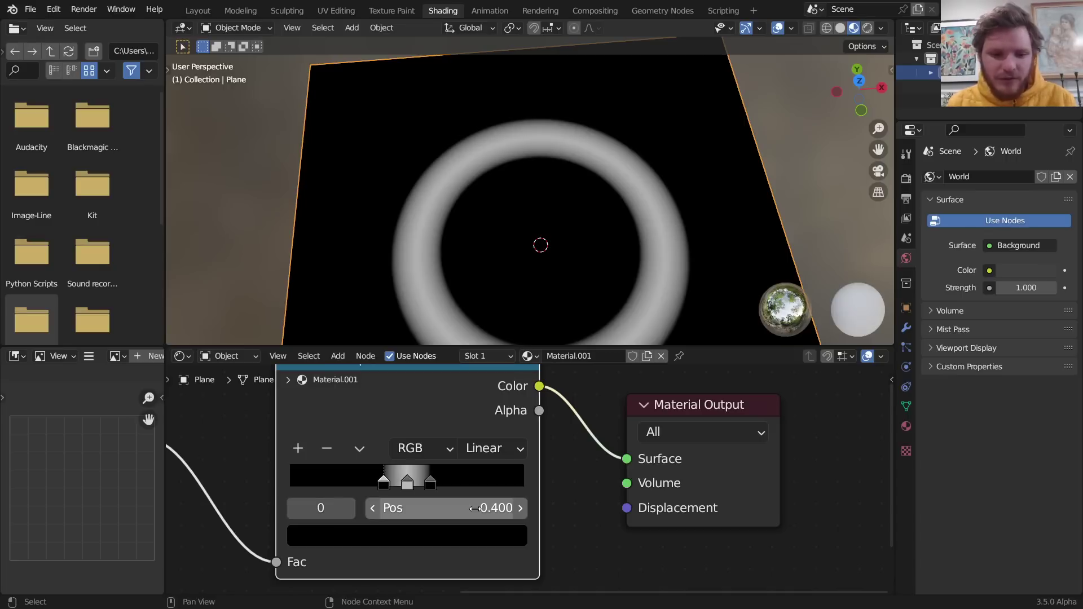
Change the ColorRamp's middle stop to white and set the ramp's interpolation to Ease
click(349, 508)
click(449, 533)
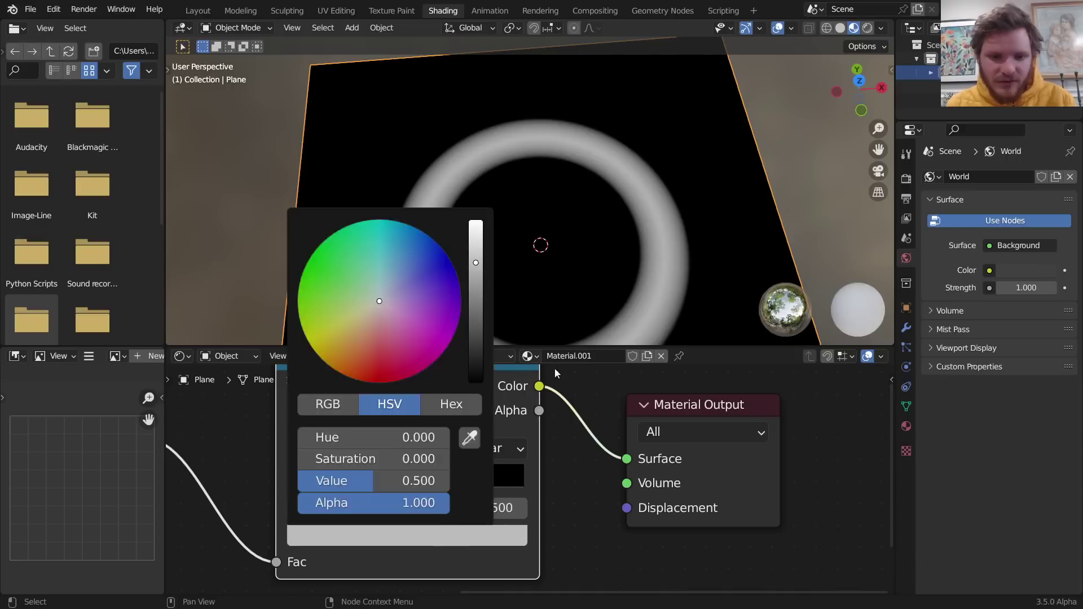
click(477, 538)
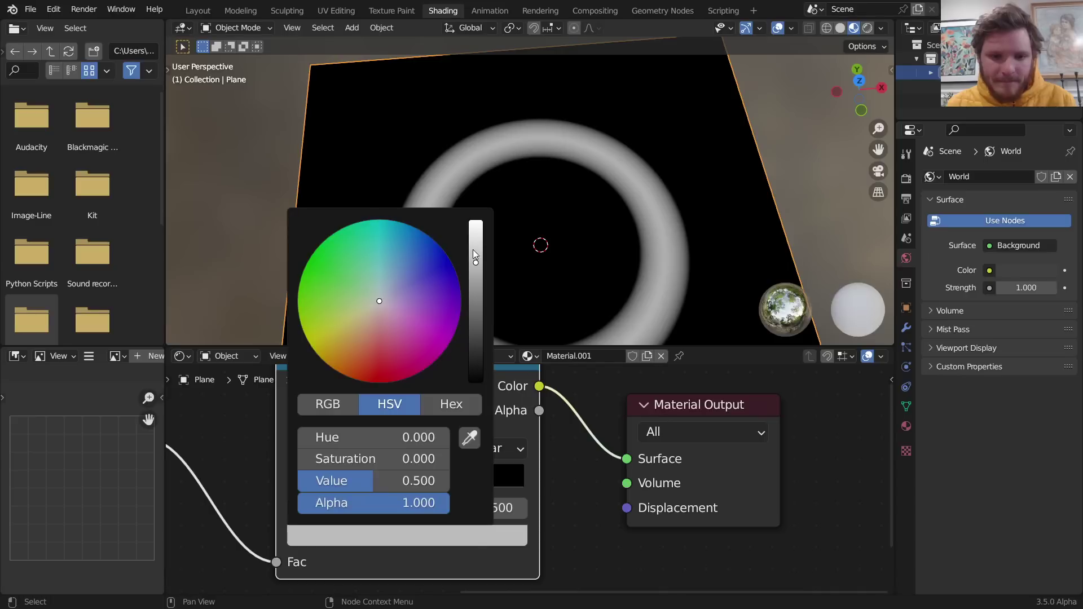
drag(475, 253, 476, 223)
click(489, 448)
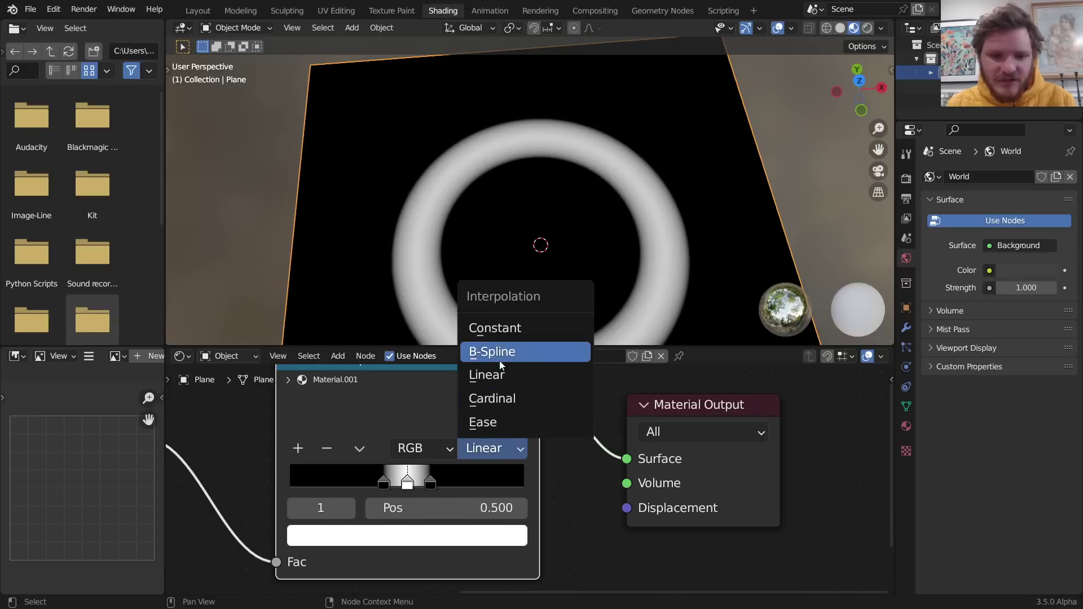
click(535, 422)
Insert a Math node set to Add between the Length and ColorRamp nodes and set its value to -0.120
scroll(553, 272, down, 5)
middle_drag(355, 480, 612, 463)
scroll(612, 463, down, 2)
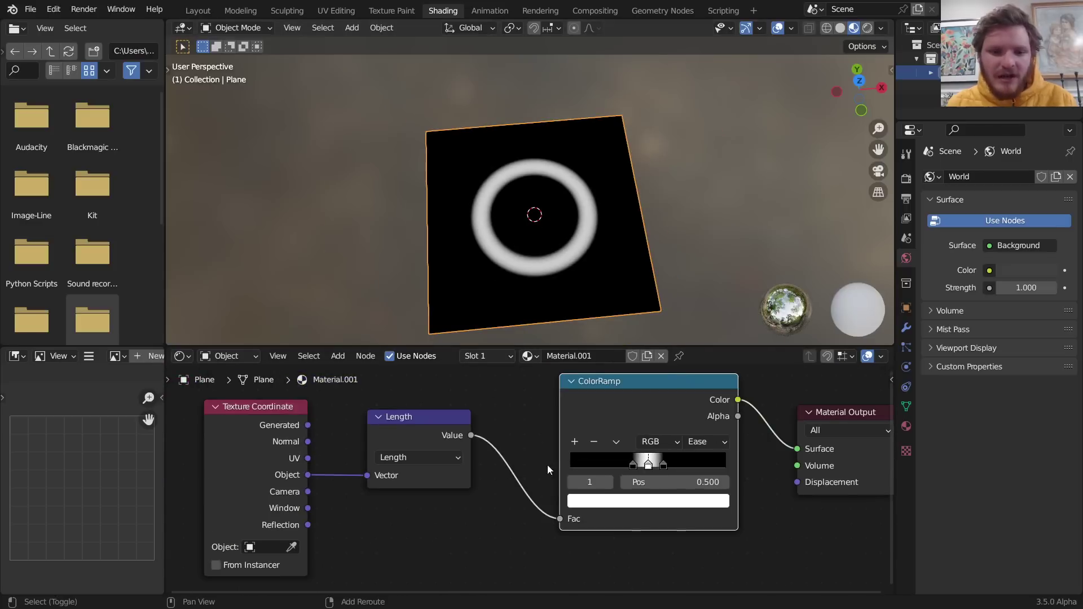
key(shift+a)
text(math)
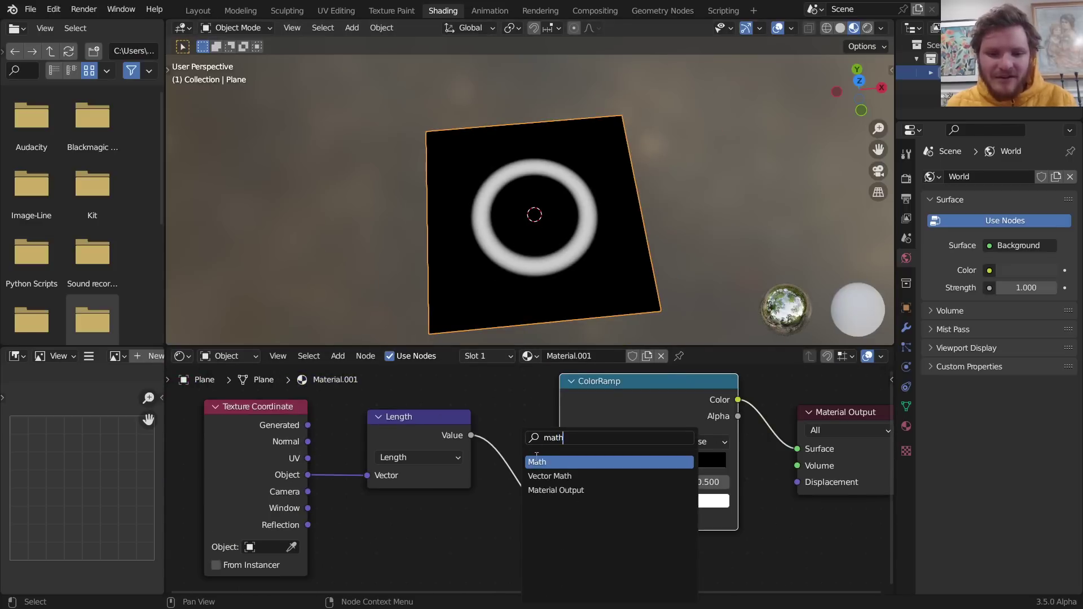
key(Return)
click(550, 479)
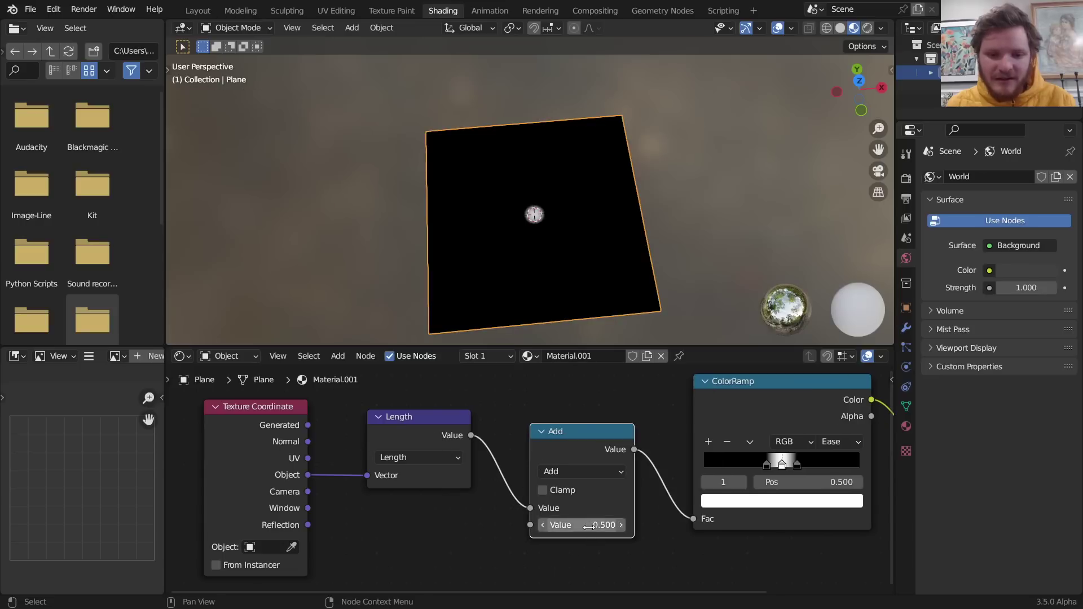
mouse_move(581, 525)
mouse_down()
mouse_move(609, 525)
mouse_move(553, 524)
mouse_move(597, 524)
mouse_move(567, 524)
mouse_up()
Add a color stop to the ColorRamp and move it to position 0.346, before the first black stop
middle_drag(802, 516, 537, 515)
scroll(529, 502, up, 8)
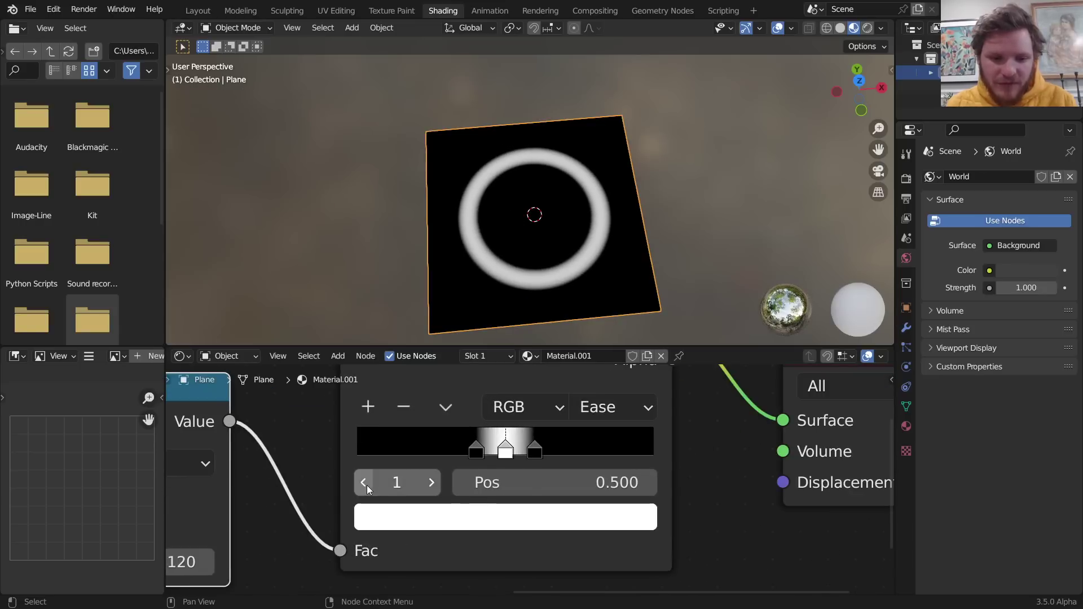
scroll(350, 488, up, 1)
click(338, 394)
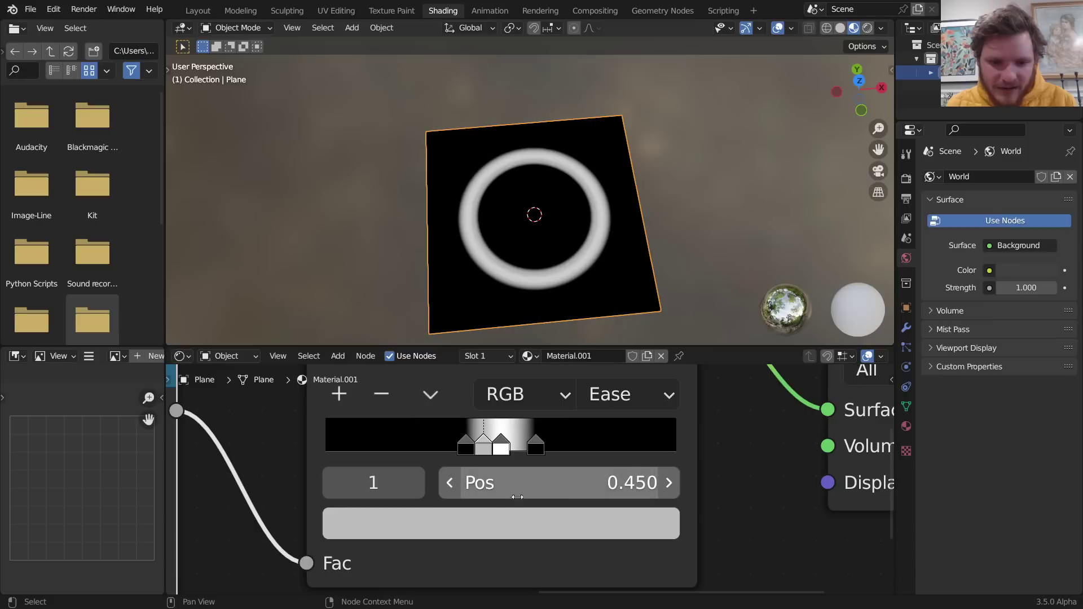
drag(563, 482, 505, 483)
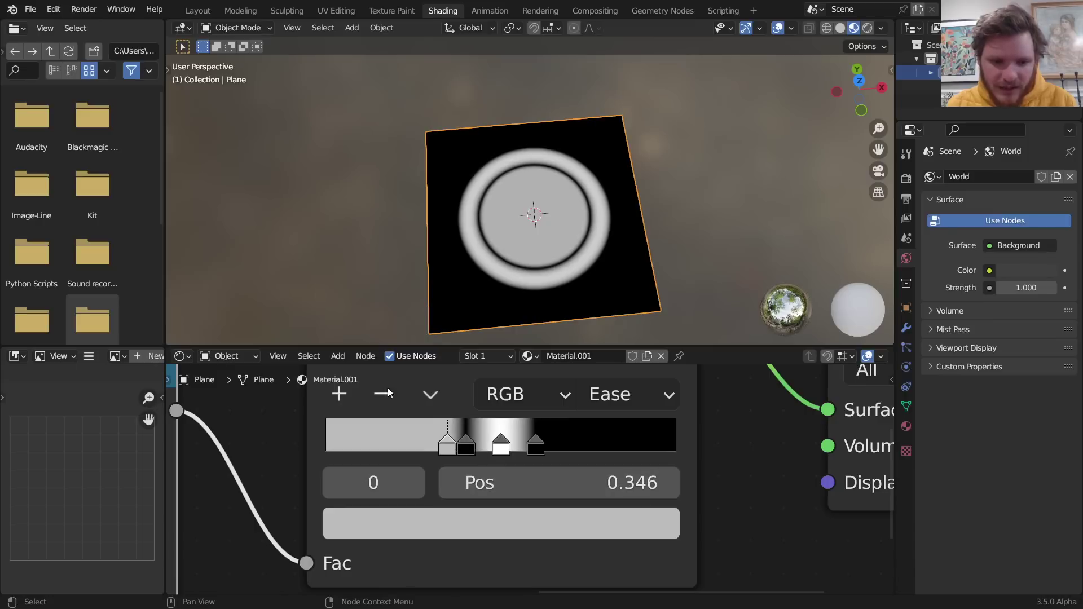
Add another ColorRamp stop at position 0.296 and make it black
click(338, 395)
drag(580, 488, 558, 491)
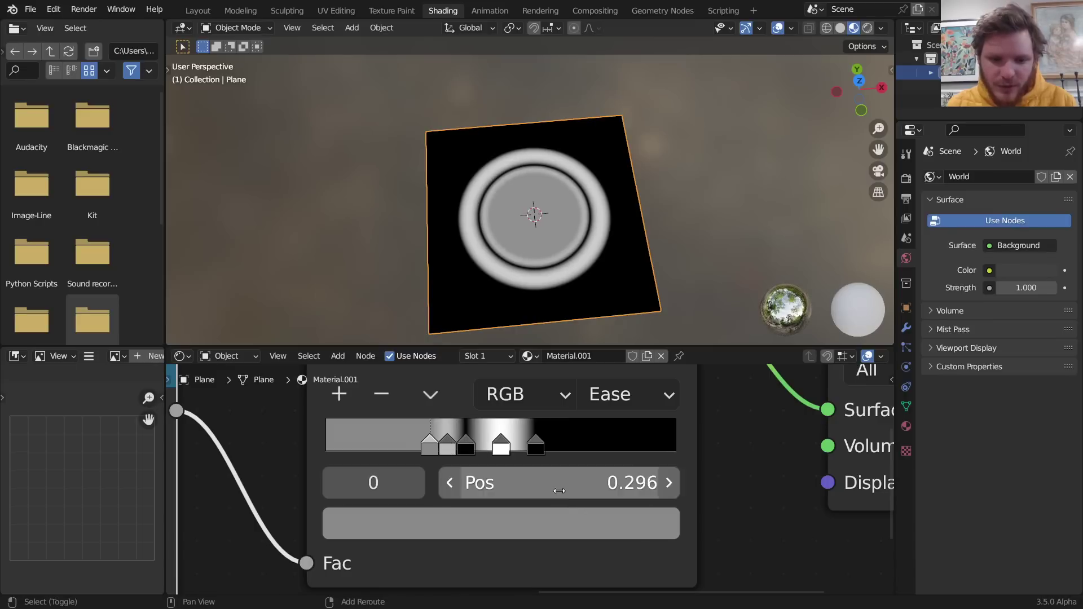
click(564, 524)
drag(616, 266, 616, 282)
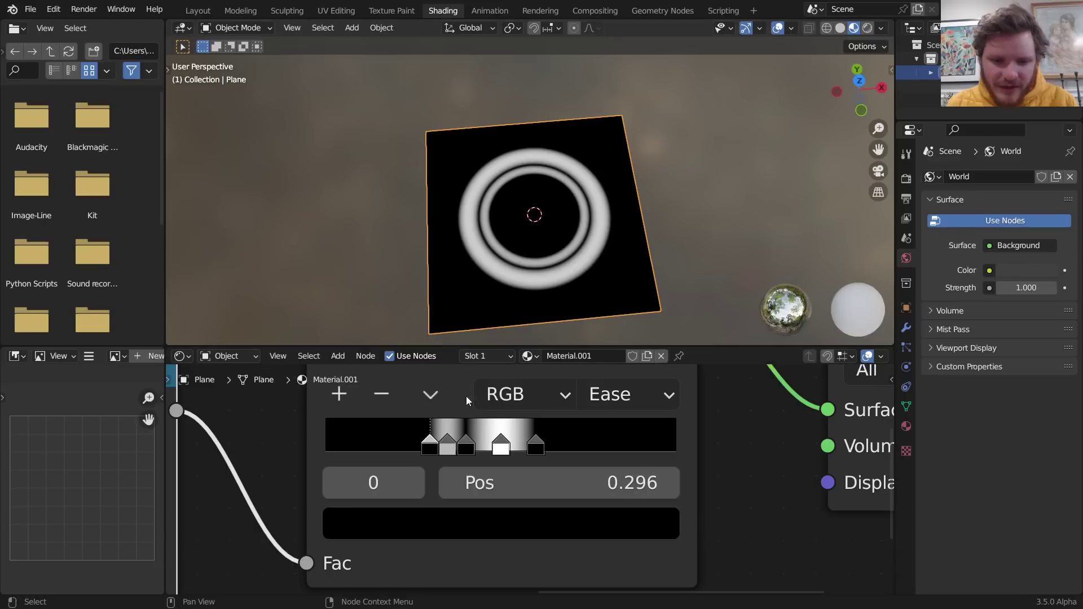
Move the inner gray stop to position 0.322, shift the first black stop further from it, and darken the gray
click(414, 489)
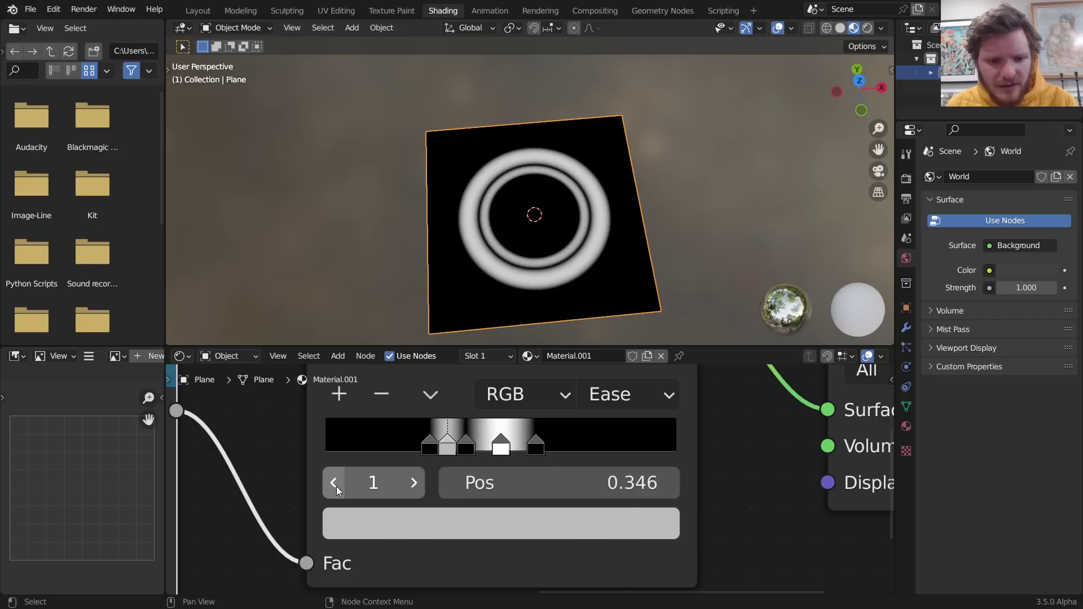
drag(549, 486, 456, 477)
click(333, 483)
click(421, 486)
click(455, 513)
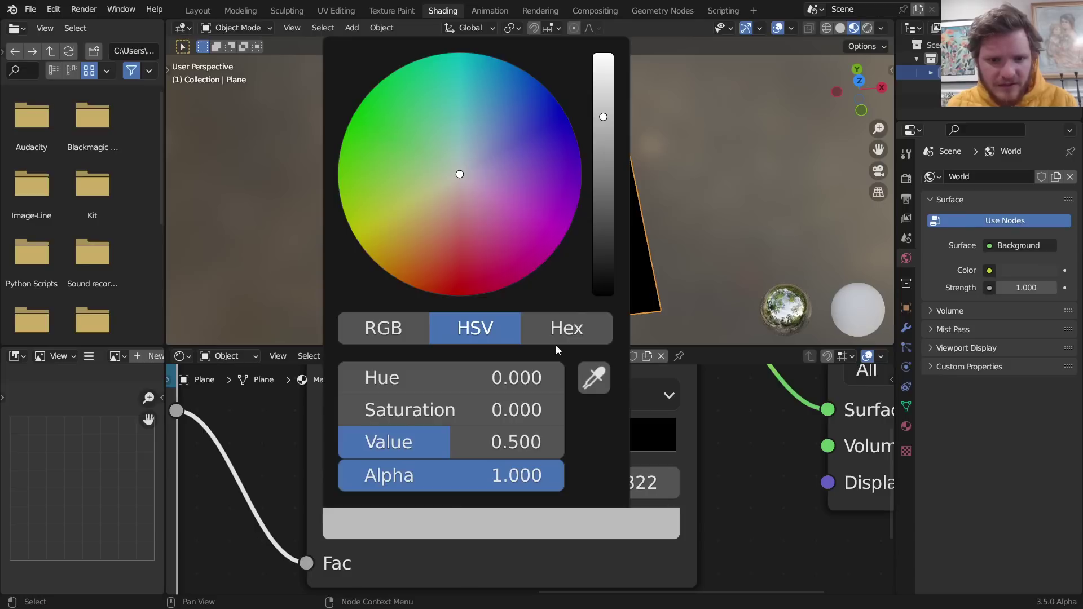
click(595, 212)
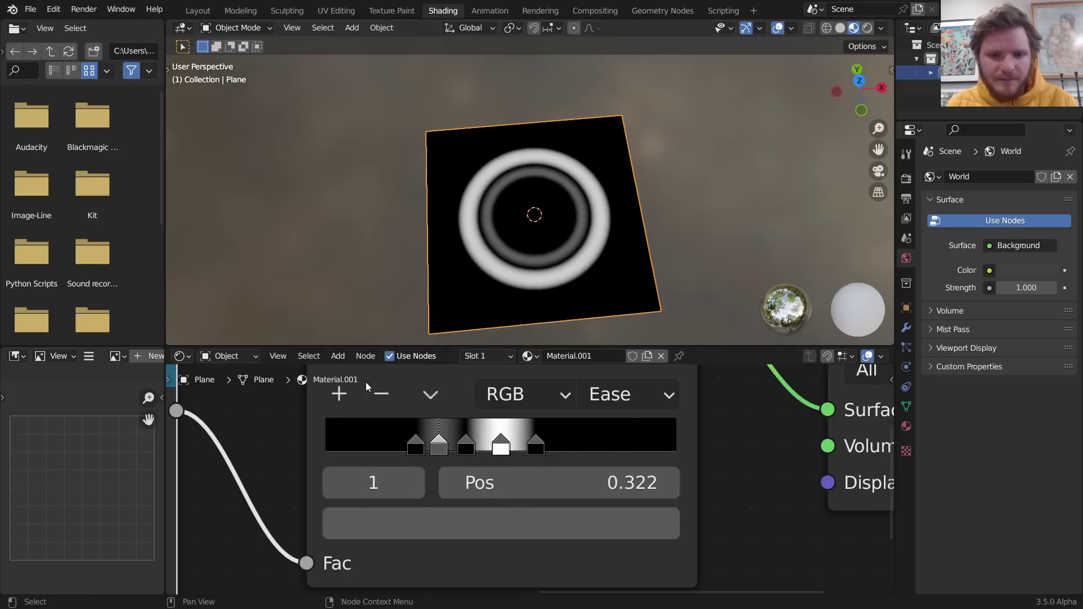
Try varying the Math node's second value to preview the double ring's size
scroll(366, 383, down, 7)
middle_drag(243, 487, 417, 417)
mouse_move(479, 462)
shift+mouse_down()
mouse_move(469, 462)
mouse_move(657, 463)
mouse_move(408, 464)
mouse_move(554, 464)
mouse_move(457, 464)
mouse_move(484, 463)
shift+mouse_up()
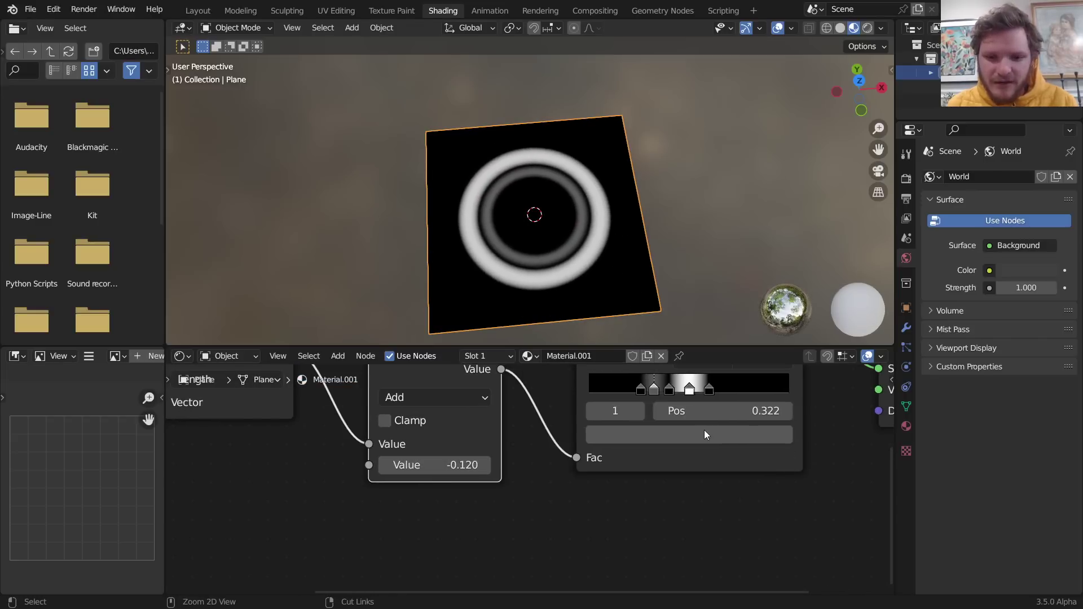
Add two more stops at the dark start of the ColorRamp: a gray one at 0.212 and a black one at 0.164
scroll(704, 434, up, 3)
drag(558, 420, 519, 421)
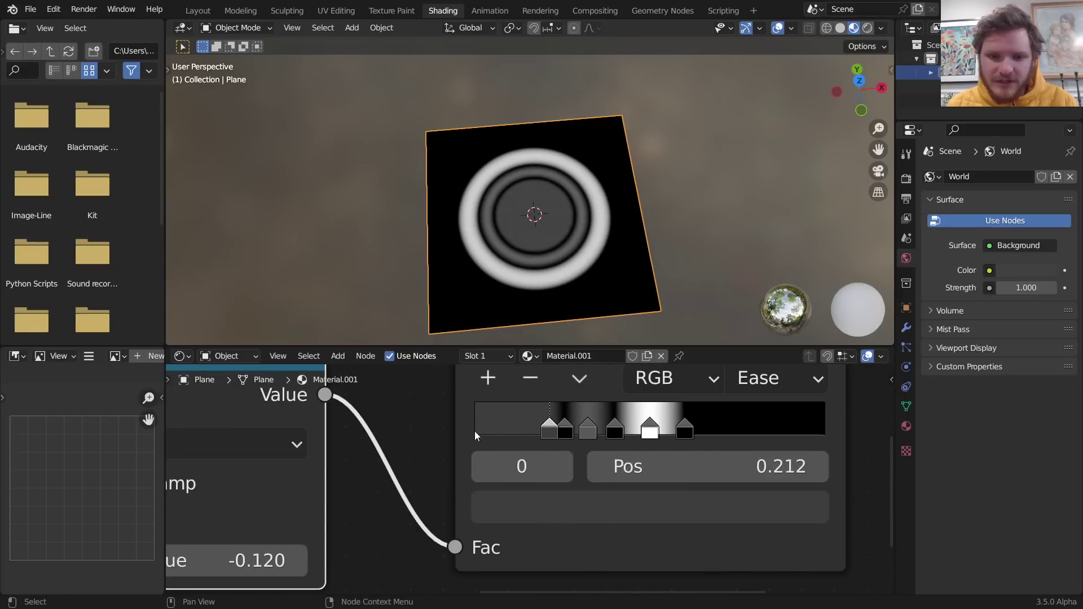
click(486, 380)
drag(706, 470, 683, 470)
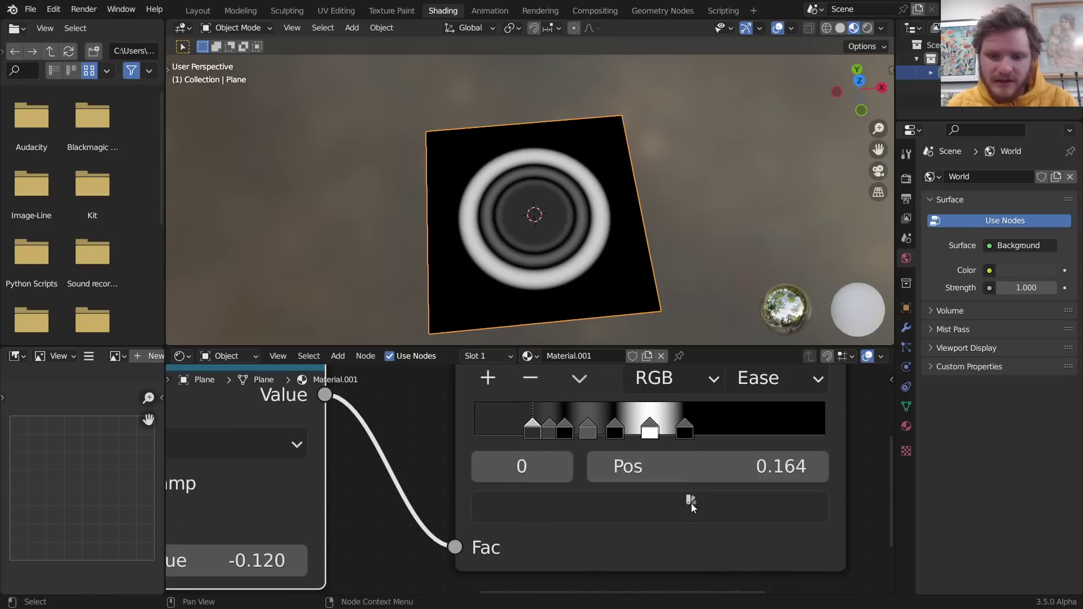
click(670, 510)
drag(783, 254, 792, 282)
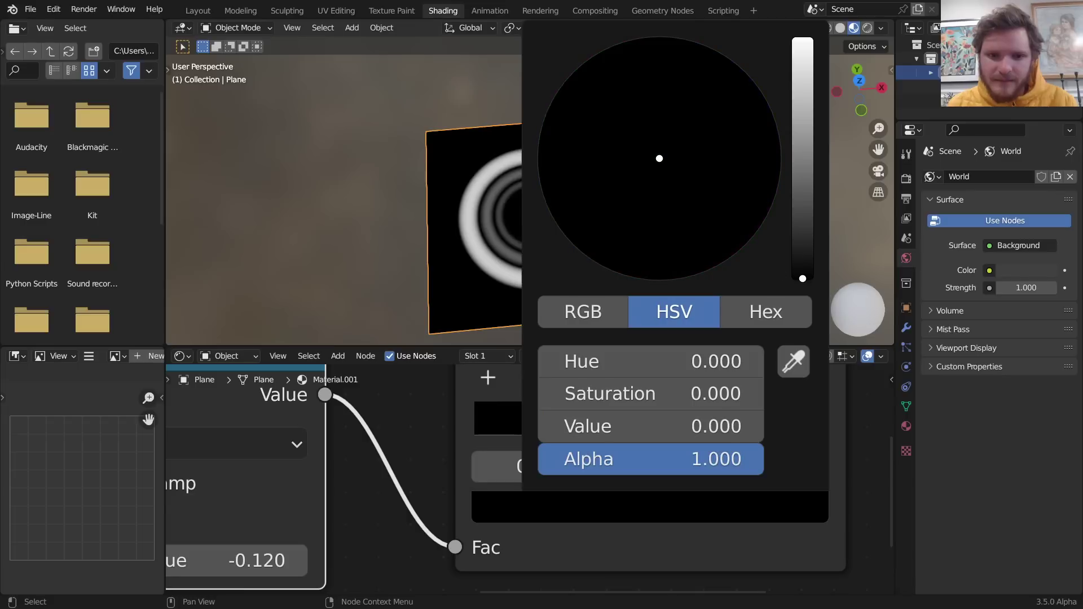
Darken the gray ColorRamp stop at position 0.212 to a color value of 0.021
click(563, 468)
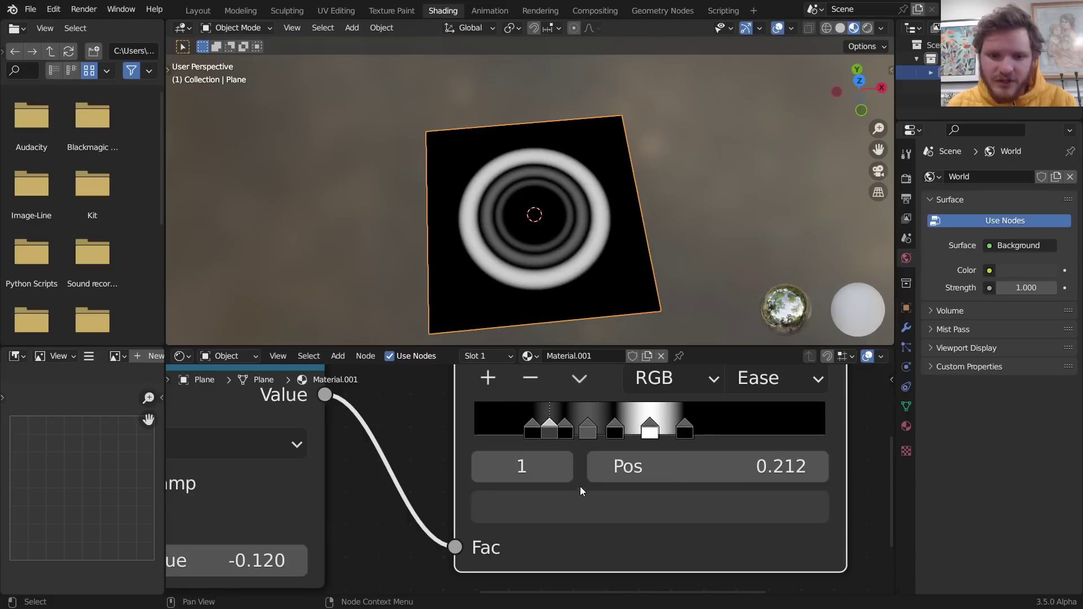
click(583, 499)
drag(804, 221, 802, 242)
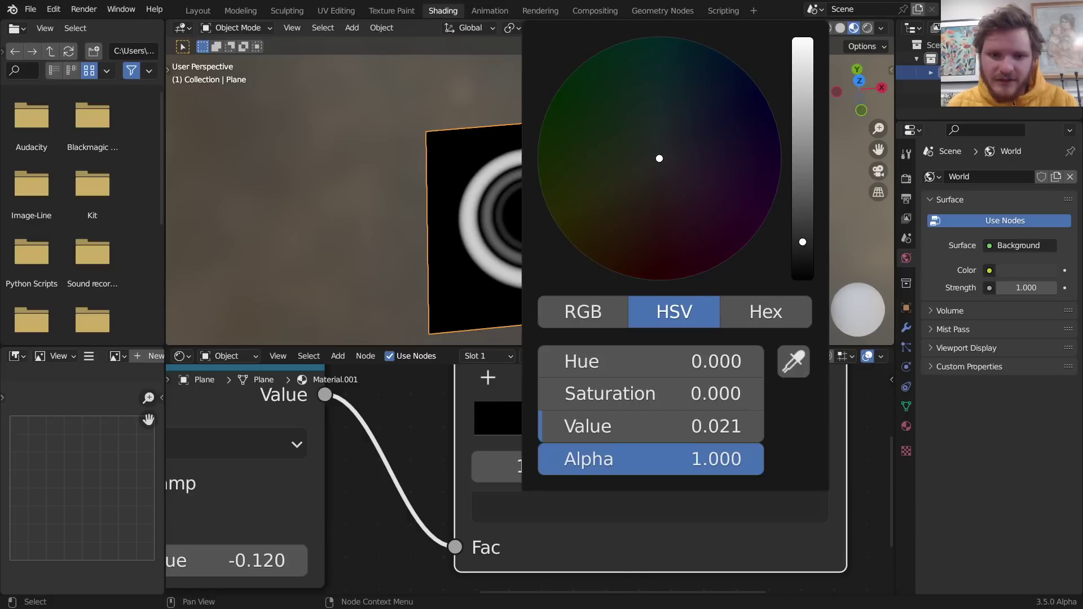
Set the Math Add node's second value to -0.280 to enlarge the rings
scroll(551, 241, down, 4)
middle_drag(362, 449, 492, 393)
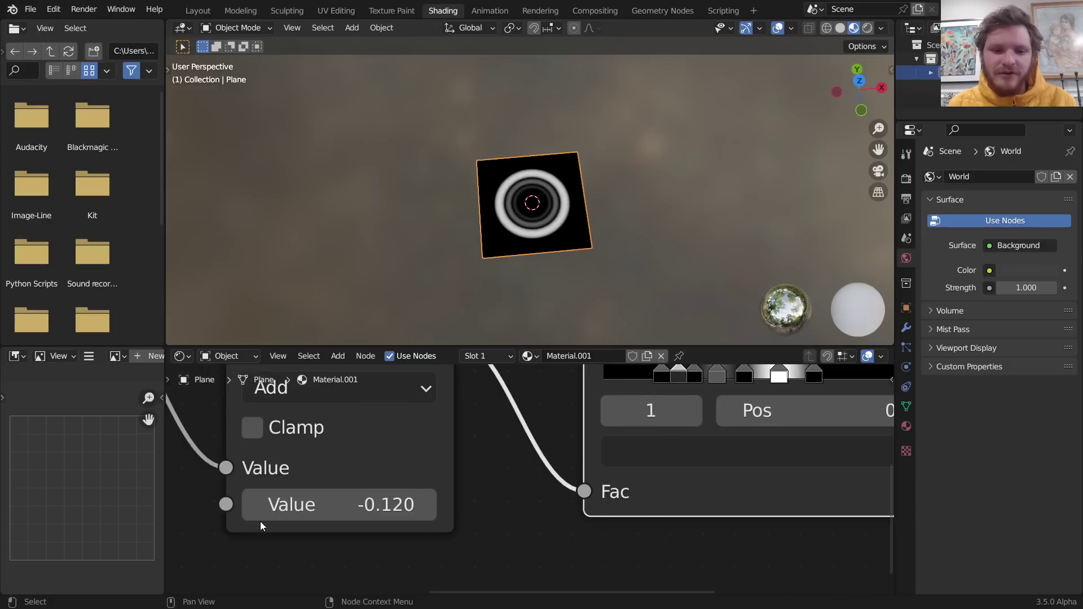
shift+drag(327, 506, 231, 510)
scroll(534, 455, down, 2)
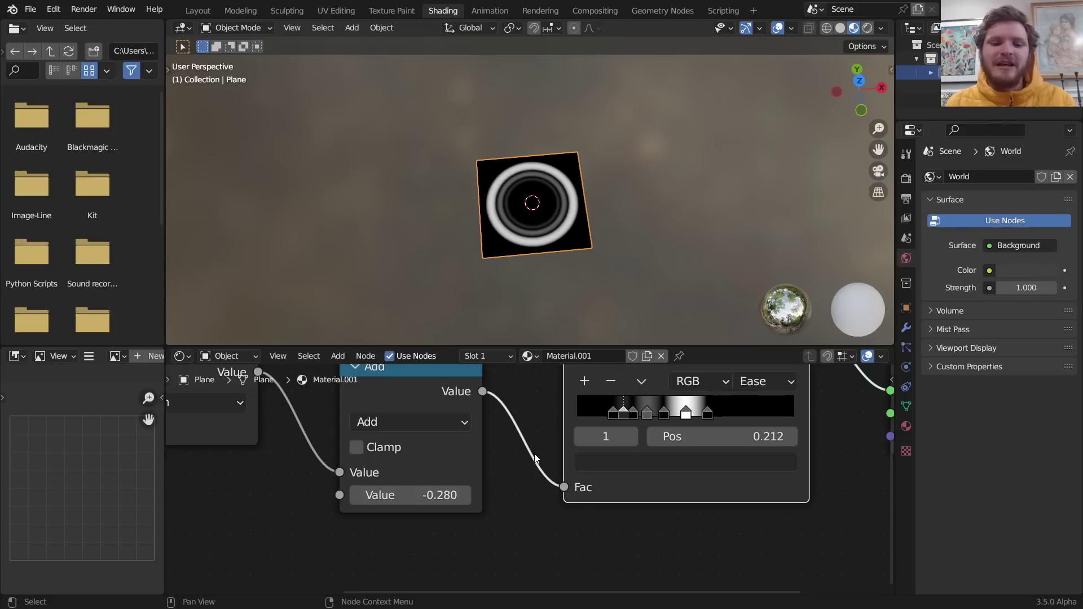
Move the Texture Coordinate node away from the Length node to make room between them
scroll(533, 457, down, 3)
ctrl+scroll(484, 506, up, 5)
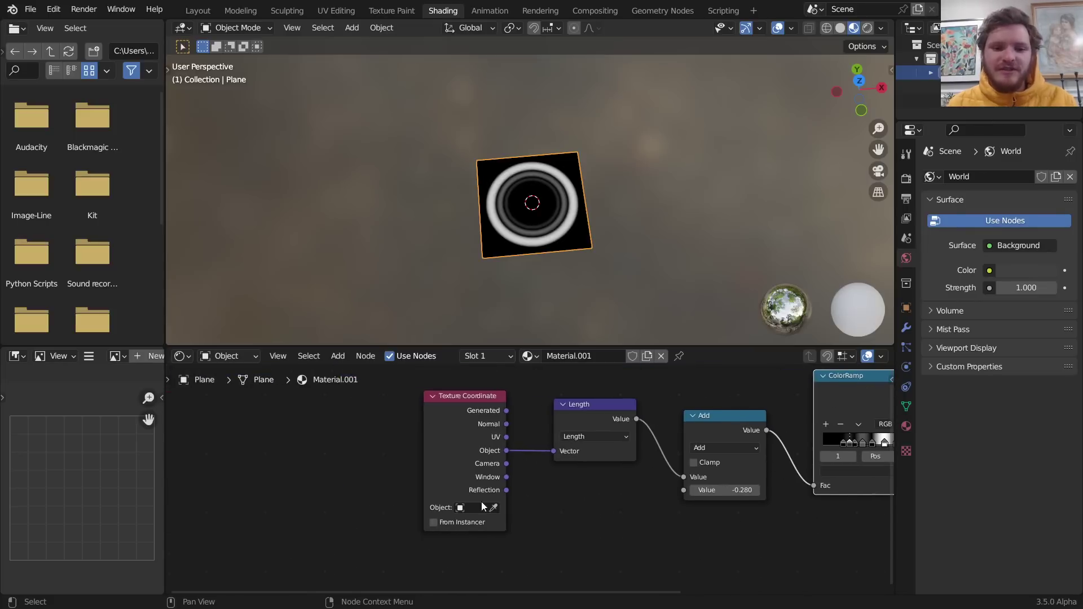
drag(338, 508, 533, 388)
key(g)
click(343, 388)
Preview the Texture Coordinate outputs through to Object, and the Length node's output, on the plane
ctrl+shift+click(297, 412)
ctrl+shift+click(297, 412)
ctrl+shift+click(298, 412)
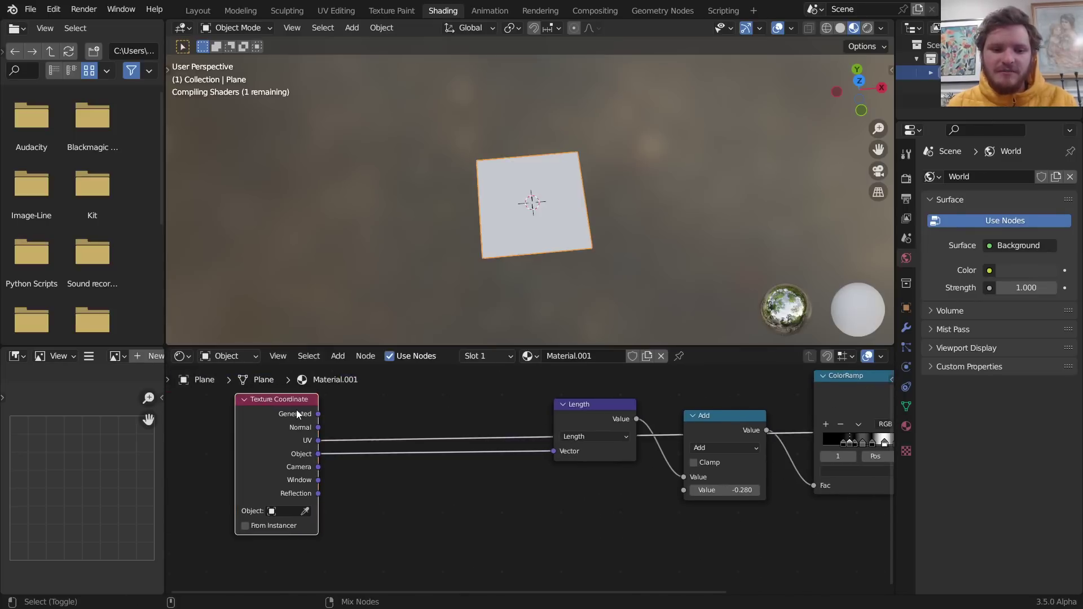
ctrl+shift+click(297, 413)
scroll(564, 237, up, 3)
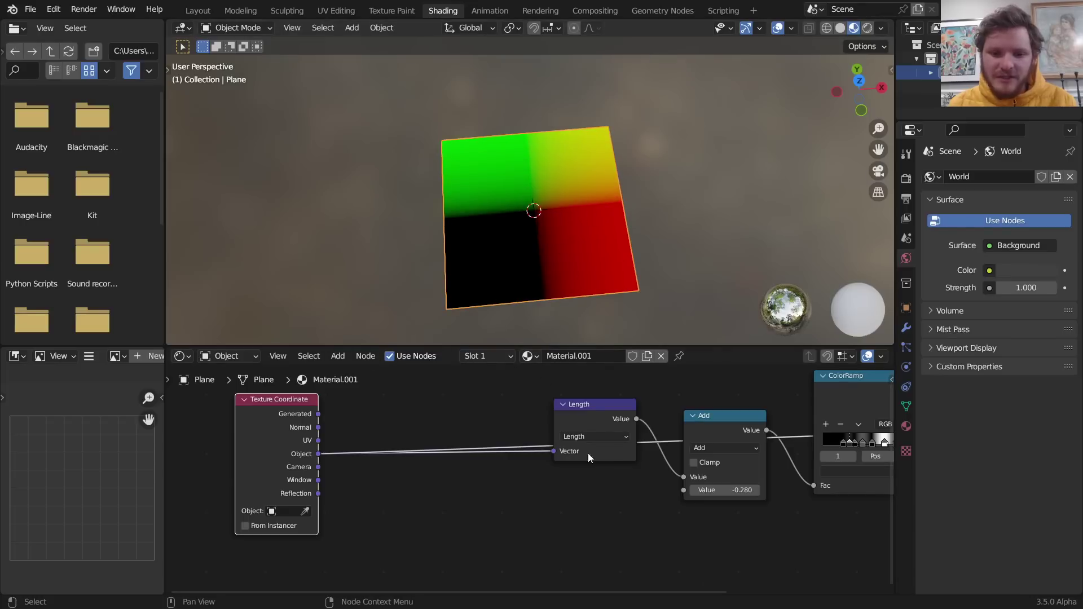
ctrl+shift+click(586, 407)
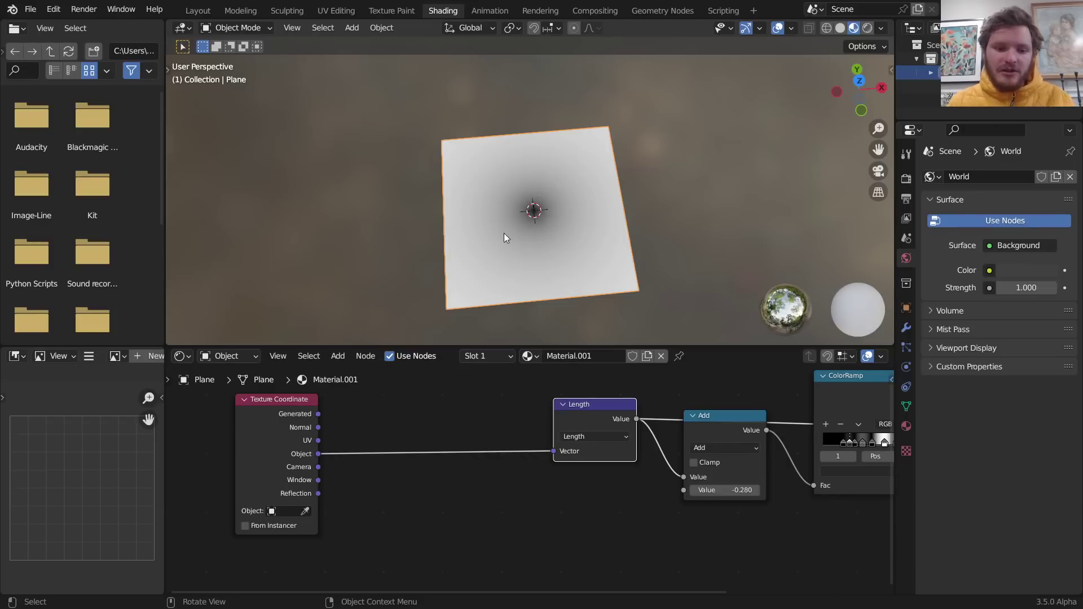
Insert a Vector Math node between the Texture Coordinate and Length nodes
key(shift+a)
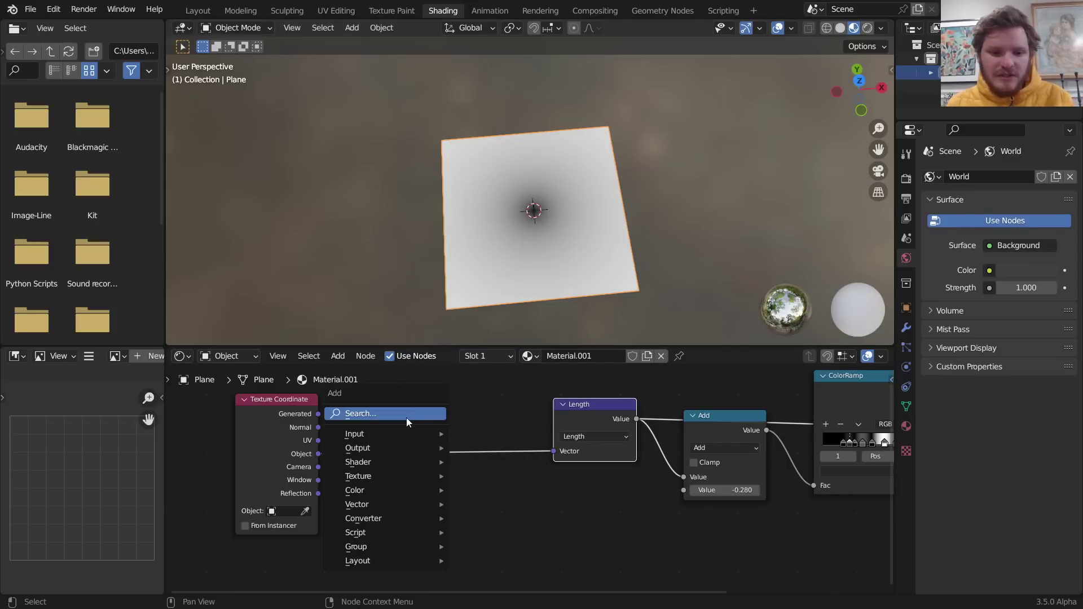
text(vec)
key(Return)
click(388, 412)
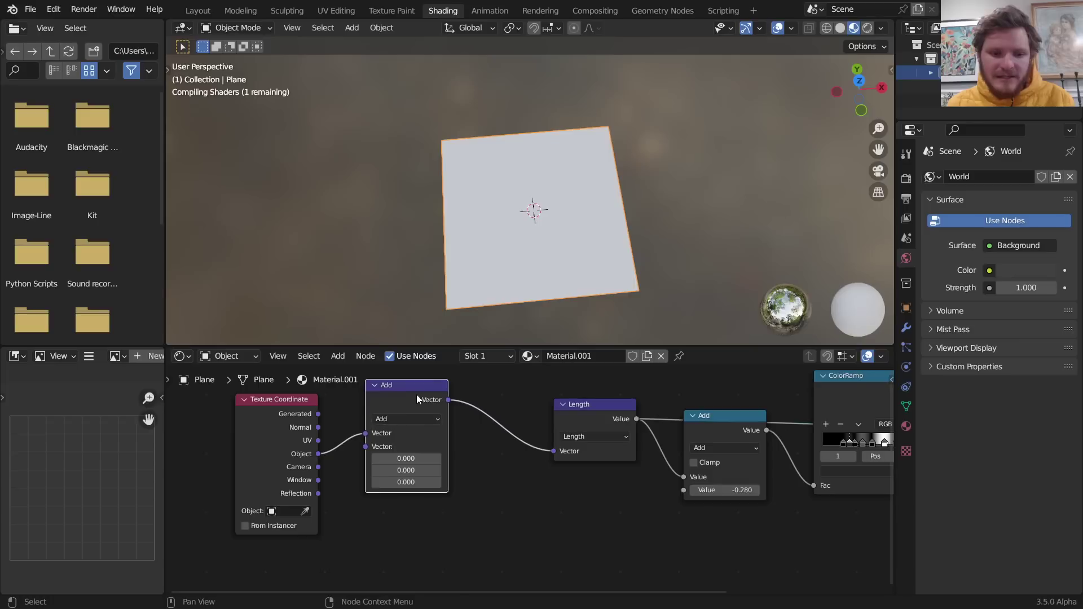
click(409, 420)
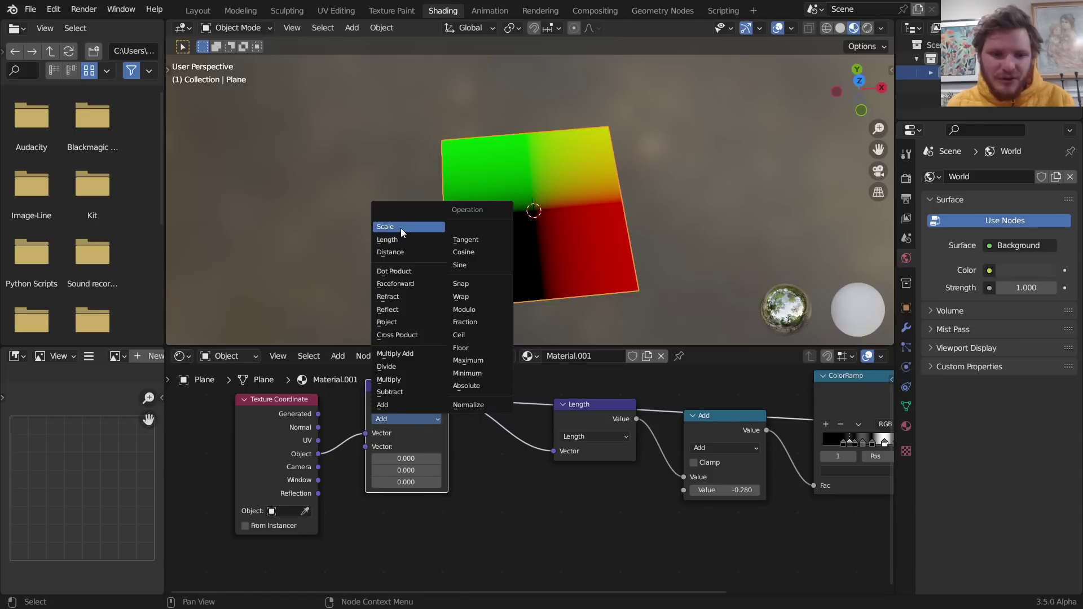
Replace the Vector Math node's inputs with a single link from Generated into its first vector, and preview the node
drag(318, 414, 366, 446)
ctrl+right_drag(360, 457, 336, 409)
click(314, 411)
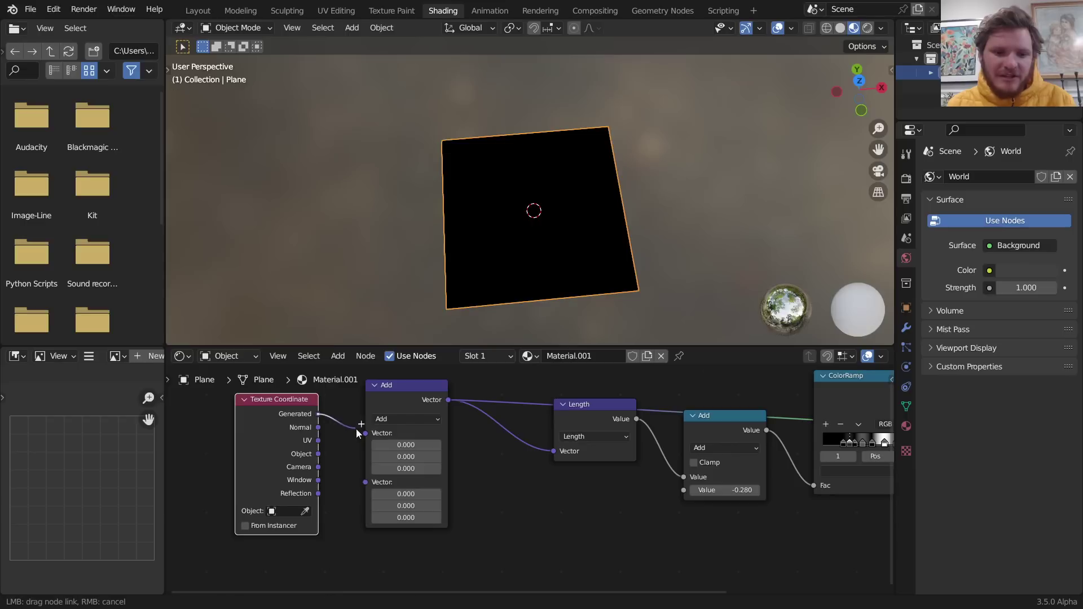
click(388, 388)
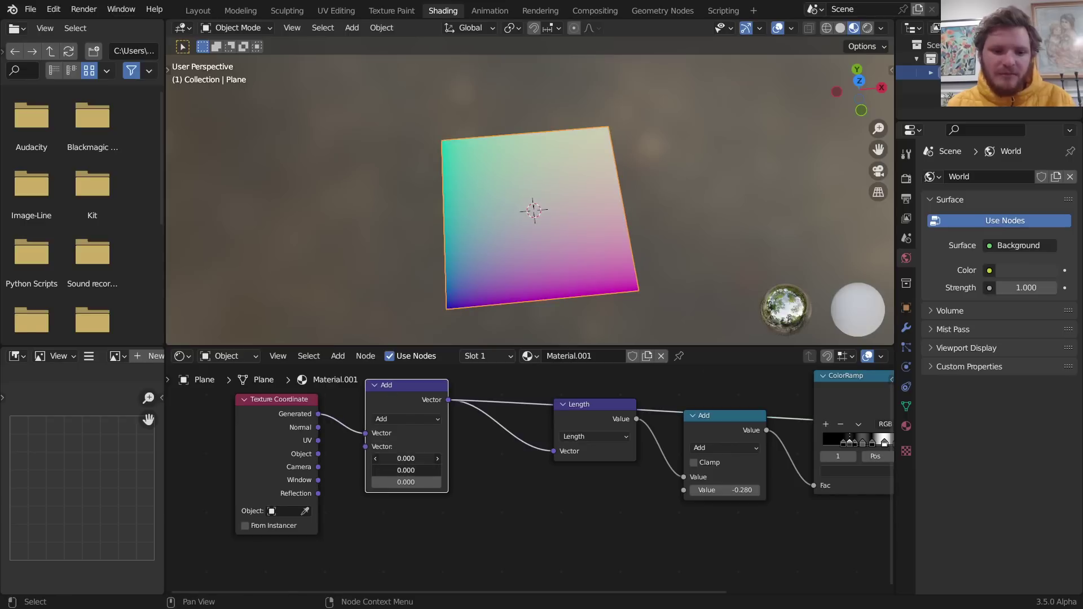
Set the Vector Math node to Multiply with a second vector of 1, 1, 0
key(Return)
click(411, 418)
click(410, 416)
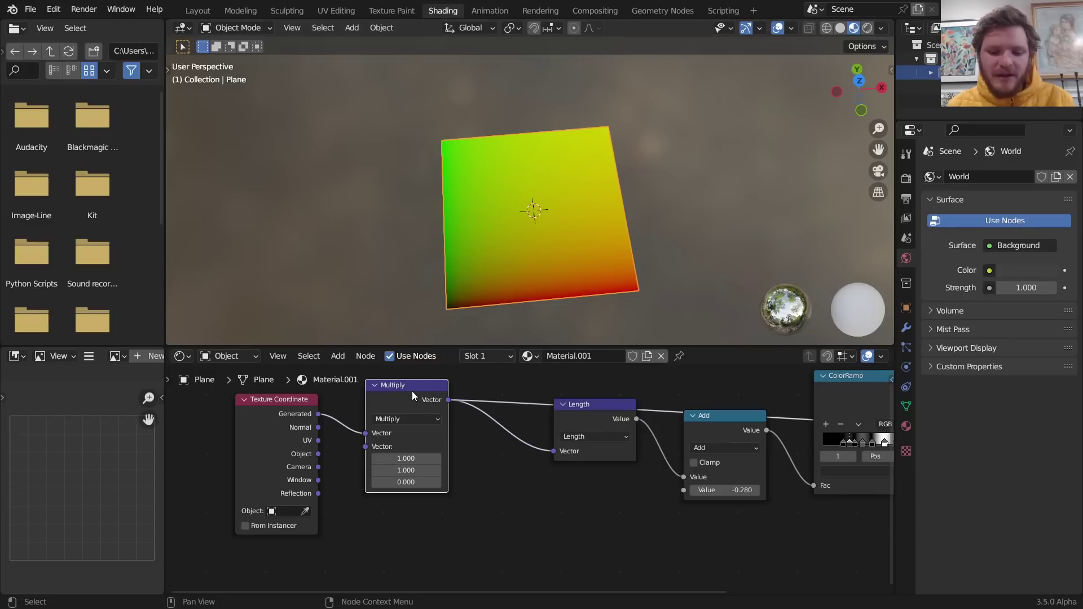
Mute and unmute the Multiply node to compare the coordinates with and without the Z component
key(m)
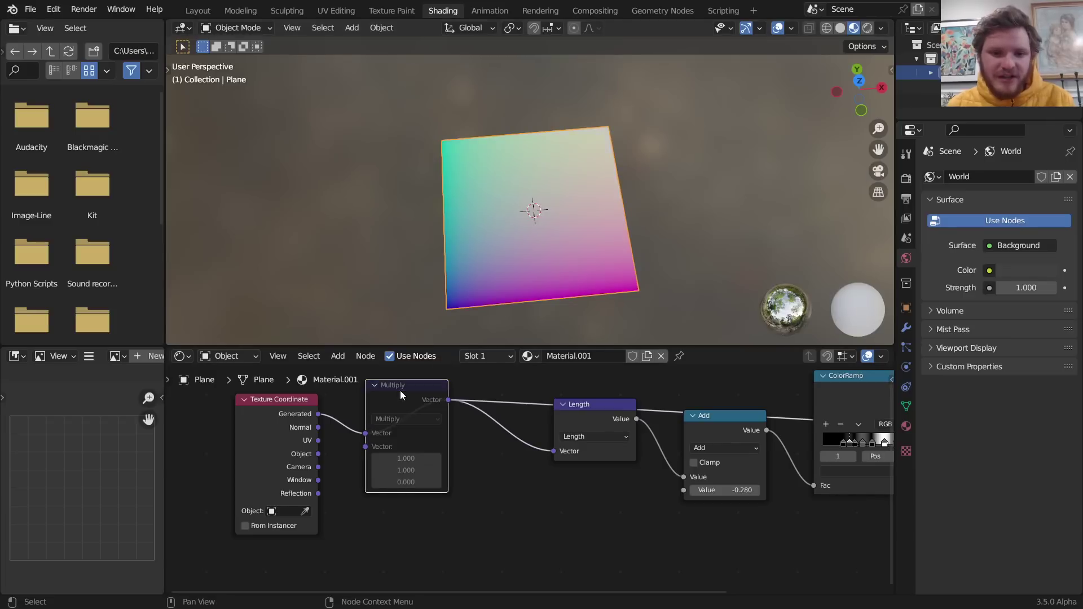
key(m)
key(m)
key(m)
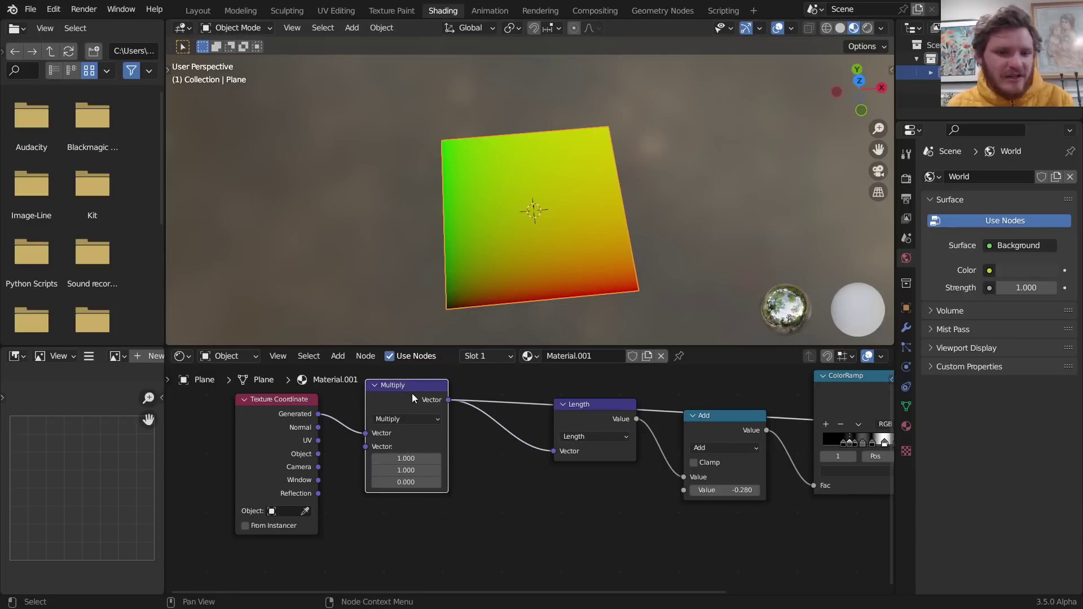
middle_drag(412, 408, 417, 454)
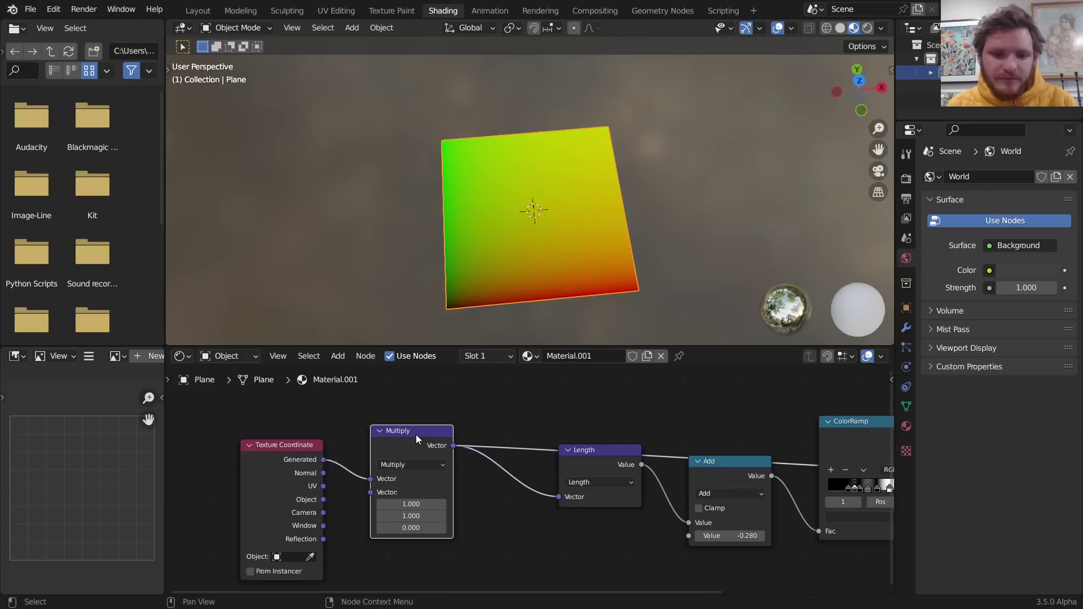
Duplicate the Multiply node, place the copy above on the preview link, and change it to Scale with a factor of 5
key(shift+d)
click(536, 402)
drag(537, 402, 529, 378)
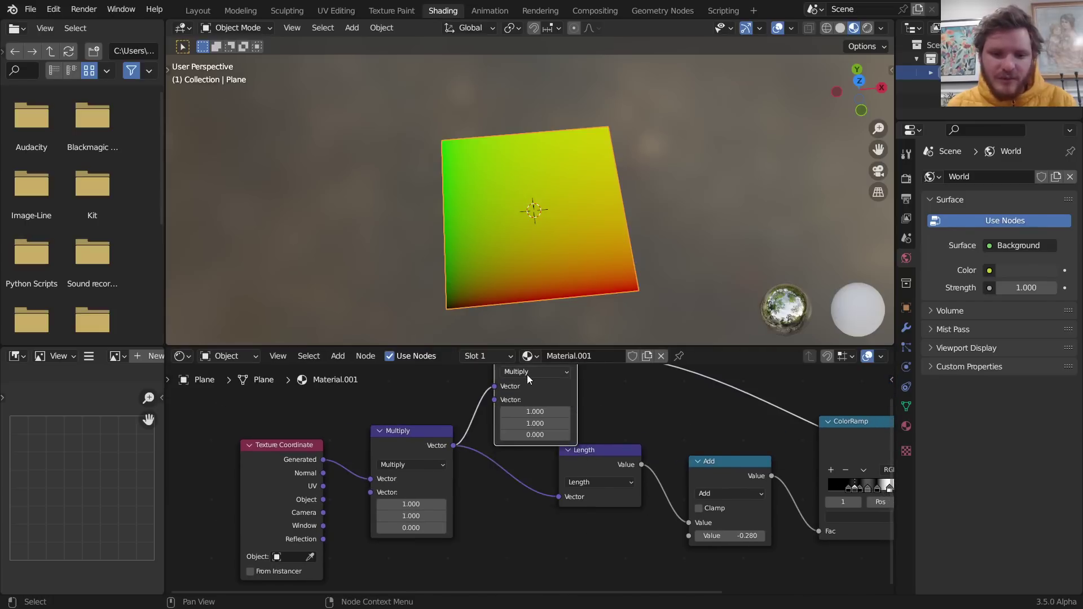
click(527, 375)
click(540, 562)
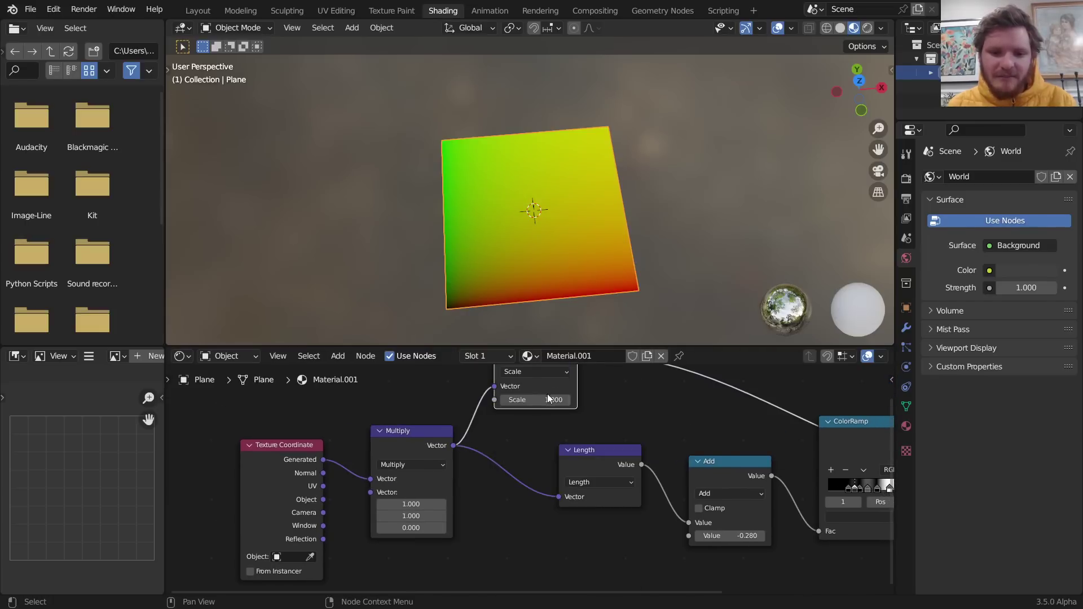
click(547, 399)
text(5)
key(Return)
Duplicate the Scale node, insert the copy after it as a Fraction operation, and look at the plane from above
middle_drag(585, 397, 497, 493)
key(shift+d)
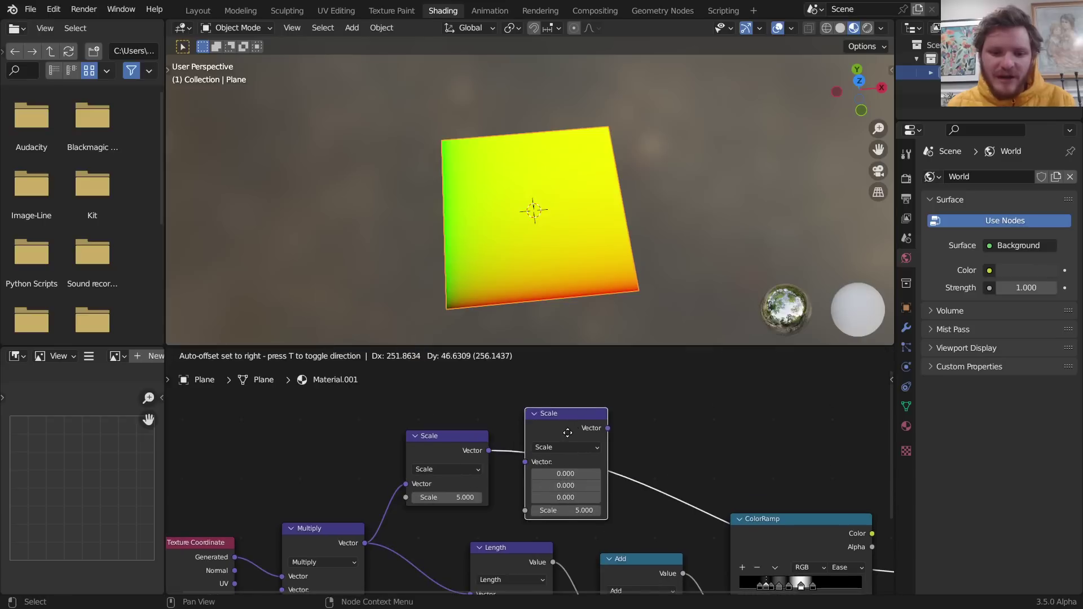
click(551, 451)
click(557, 447)
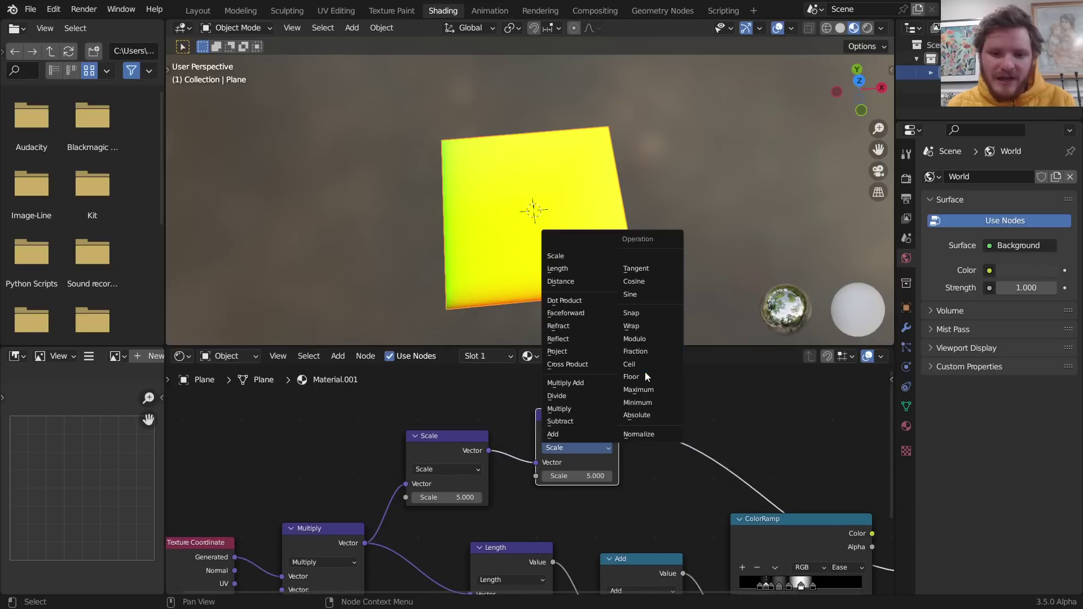
click(636, 350)
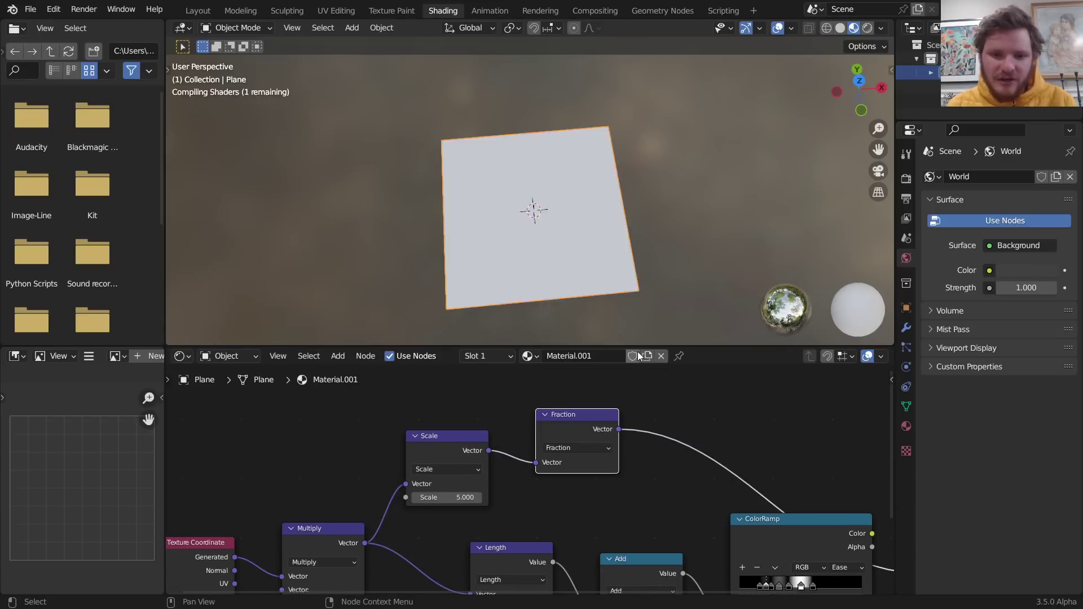
key(KP_7)
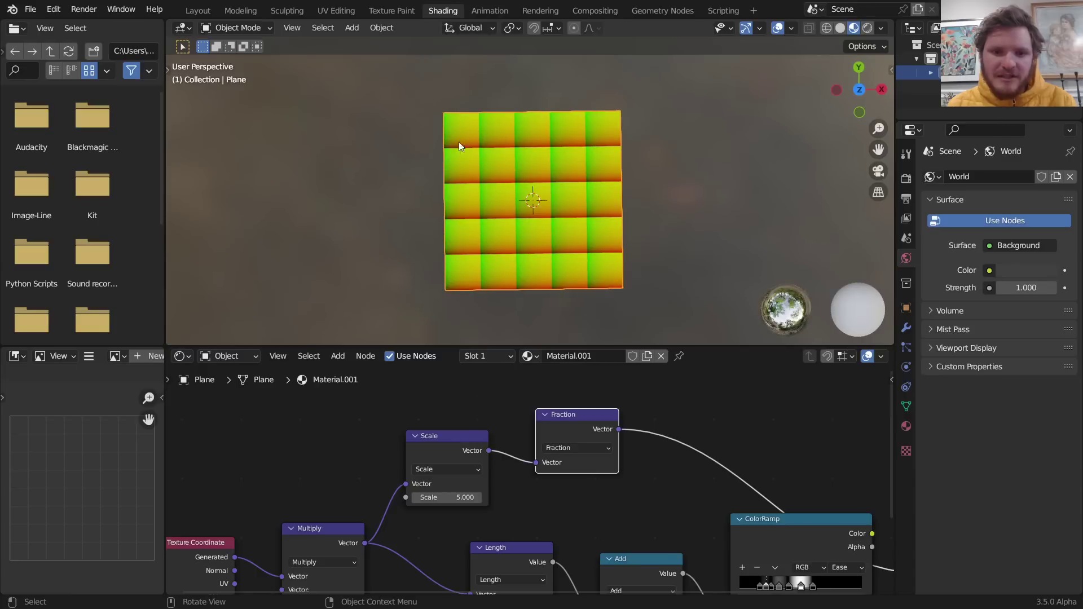
Preview the Multiply, Scale and Fraction nodes in turn, removing the annotation strokes from the viewport
key(ctrl+z)
key(ctrl+z)
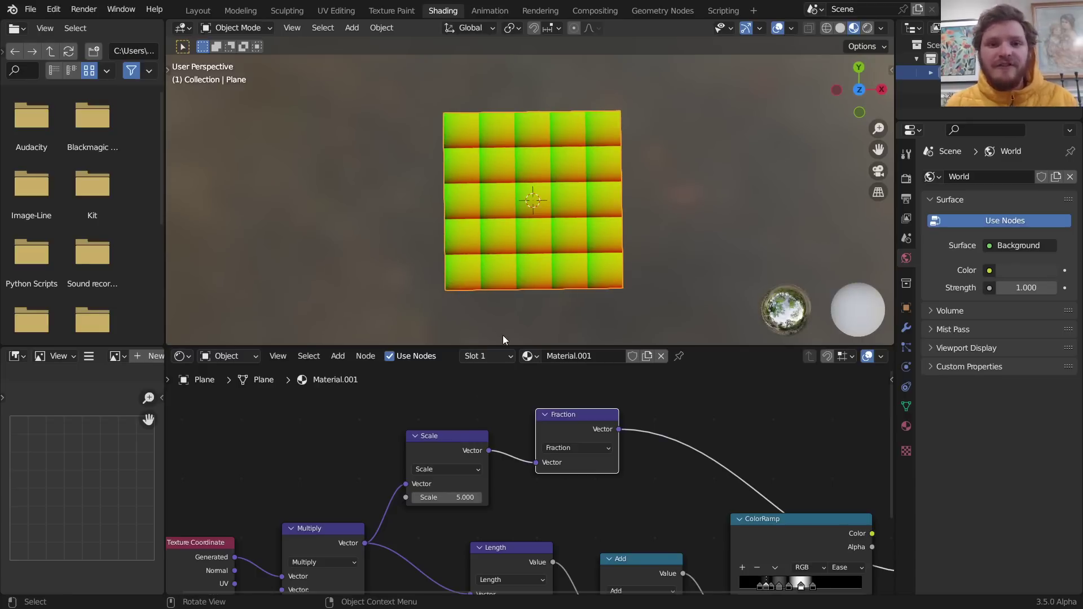
ctrl+shift+click(333, 537)
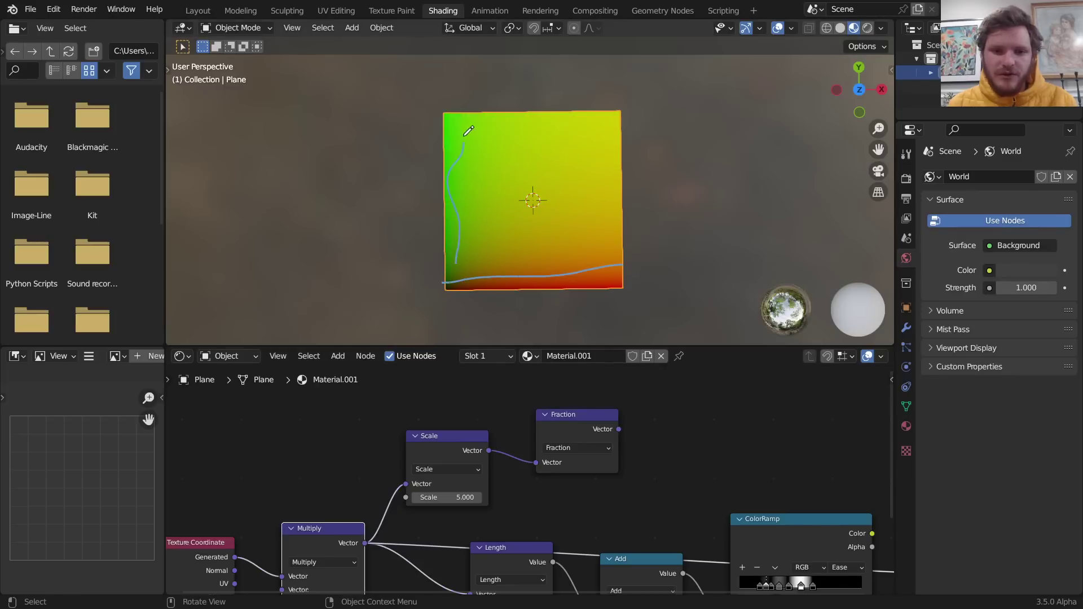
key(ctrl+z)
key(ctrl+z)
key(ctrl+z)
ctrl+shift+click(458, 447)
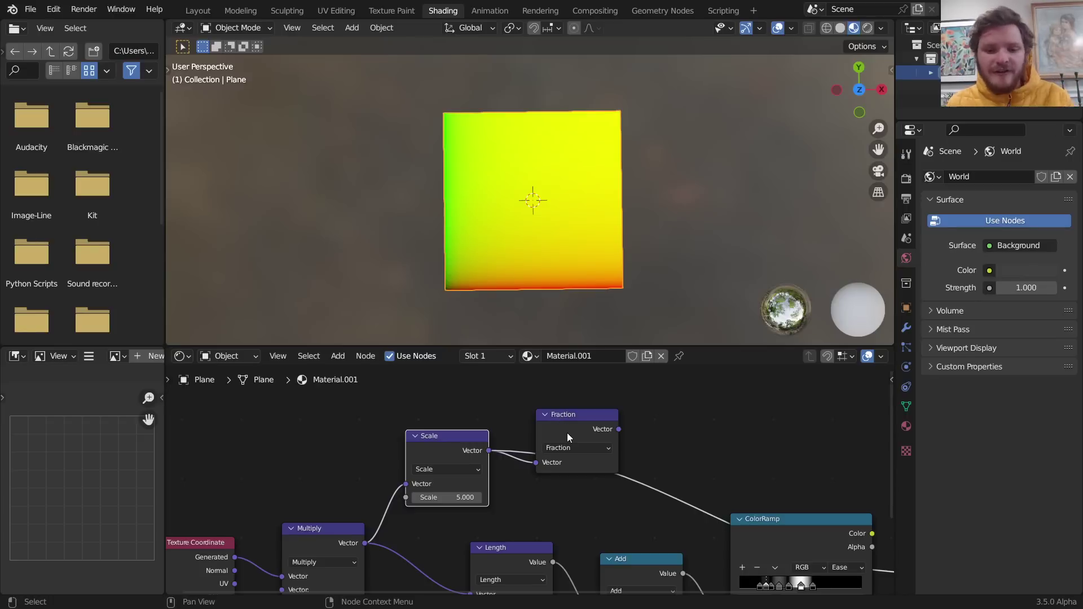
drag(570, 423, 570, 424)
Set the Scale node's factor to 10
click(458, 493)
text(1)
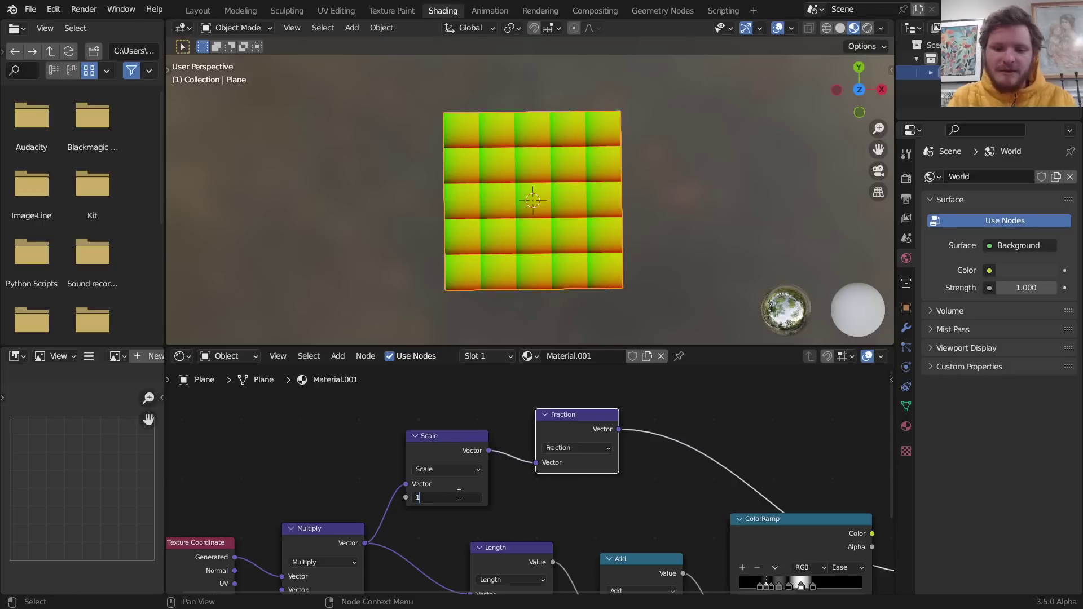
text(0)
key(Return)
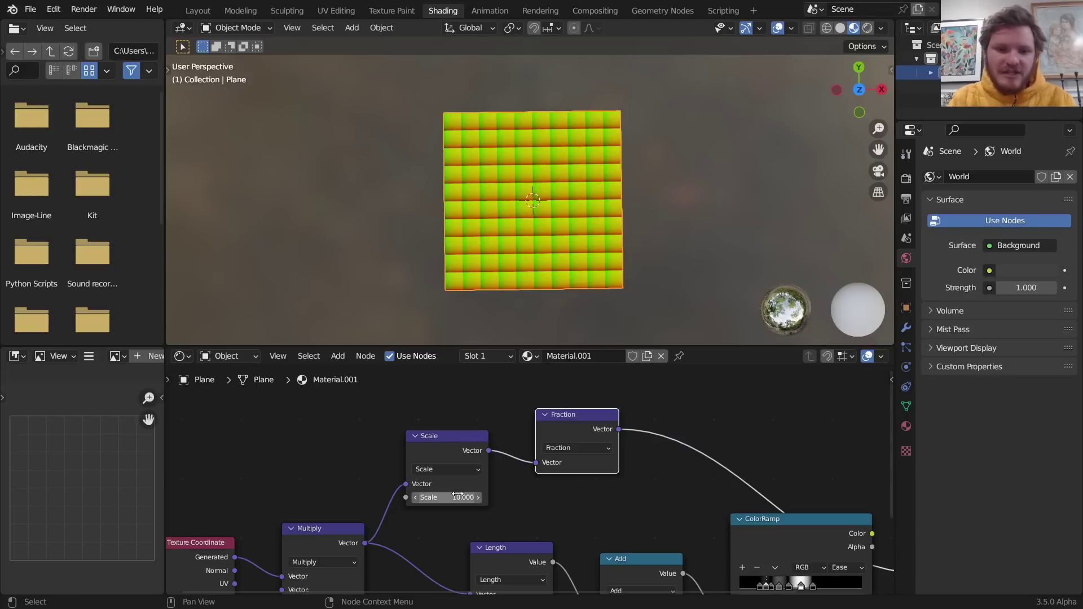
Duplicate the Fraction node, insert the copy after it, and change the copy's operation to Subtract
key(shift+d)
click(564, 408)
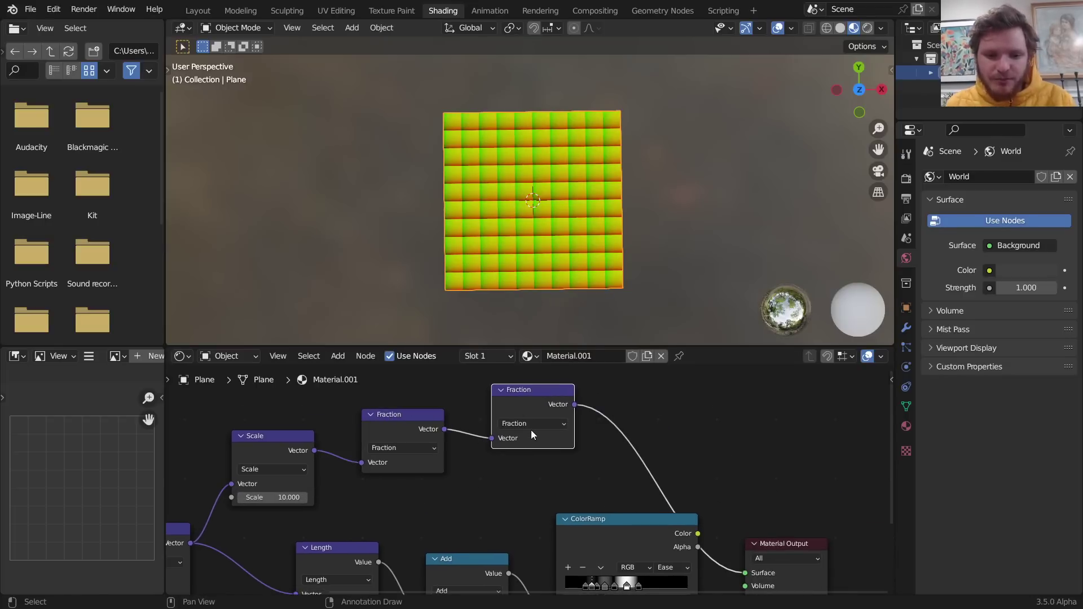
click(530, 425)
click(530, 397)
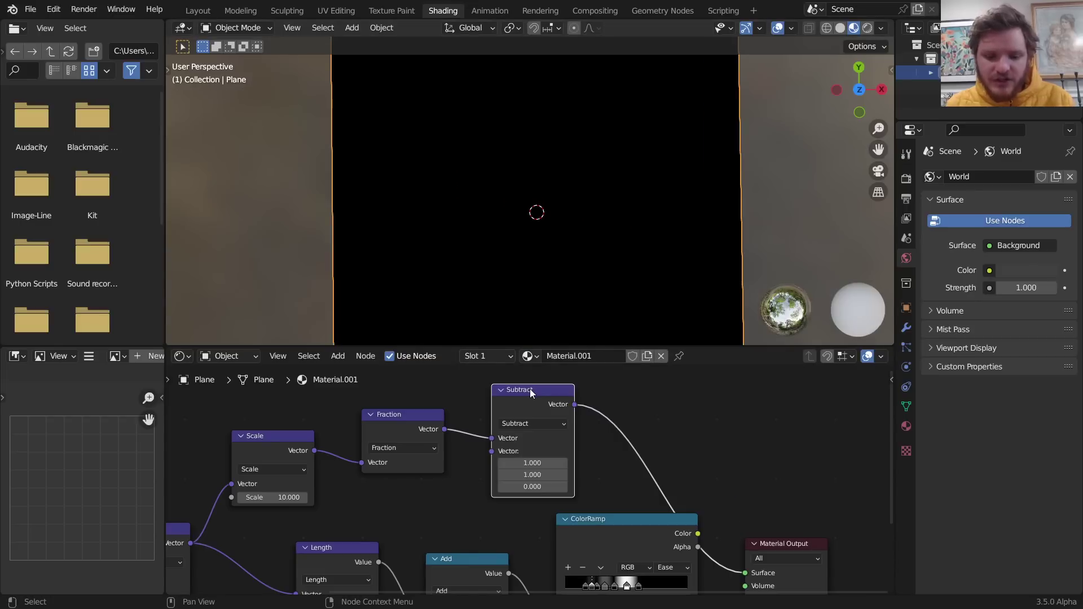
Unmute the Subtract node and set the X and Y of its second vector to 0.5
scroll(506, 177, up, 7)
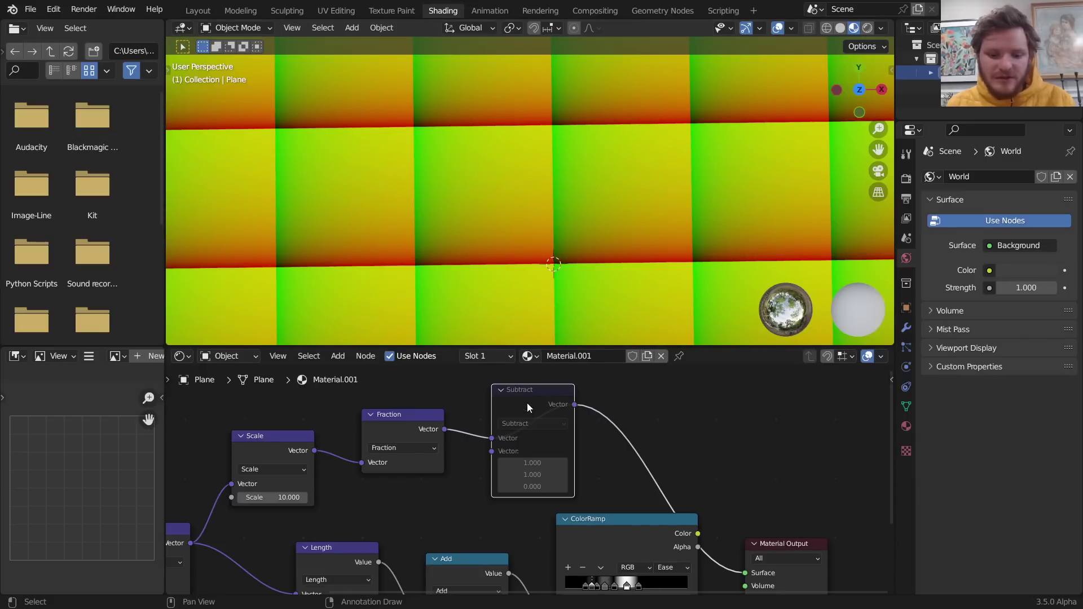
key(m)
click(532, 463)
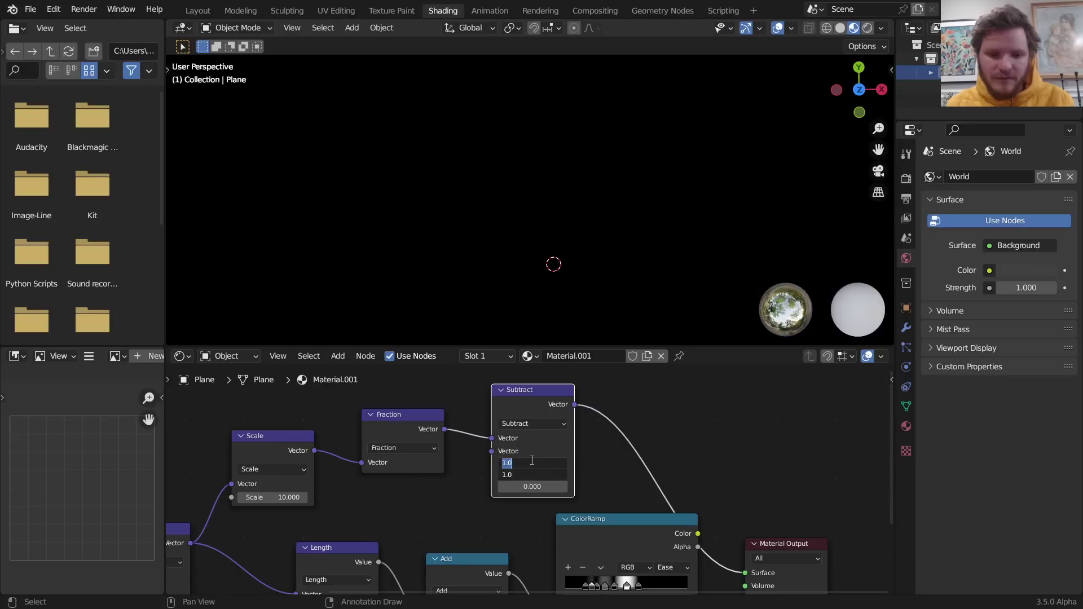
text(.5)
key(Return)
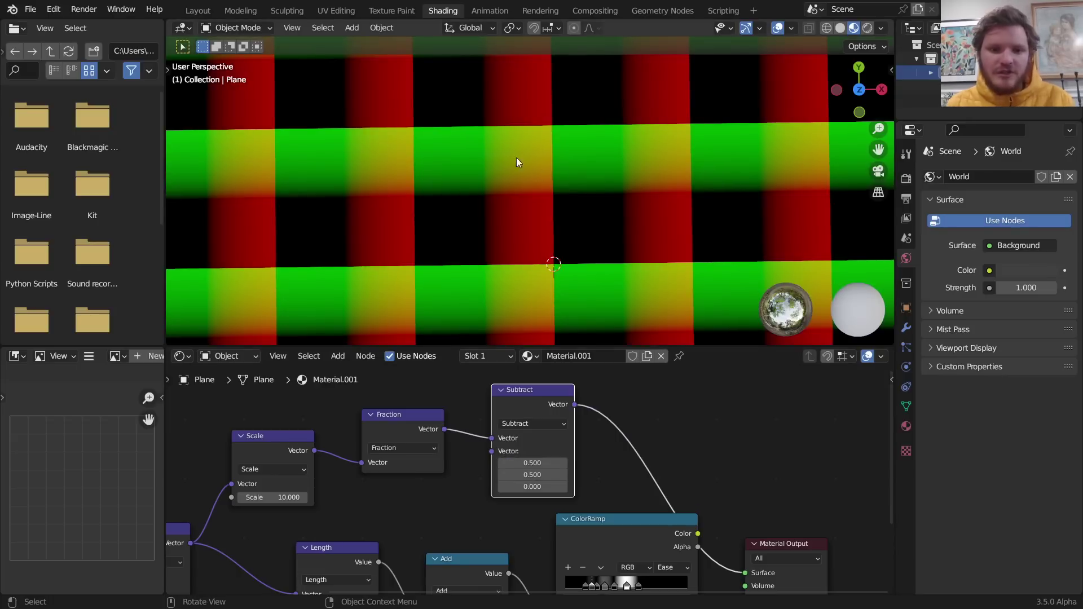
scroll(507, 161, down, 5)
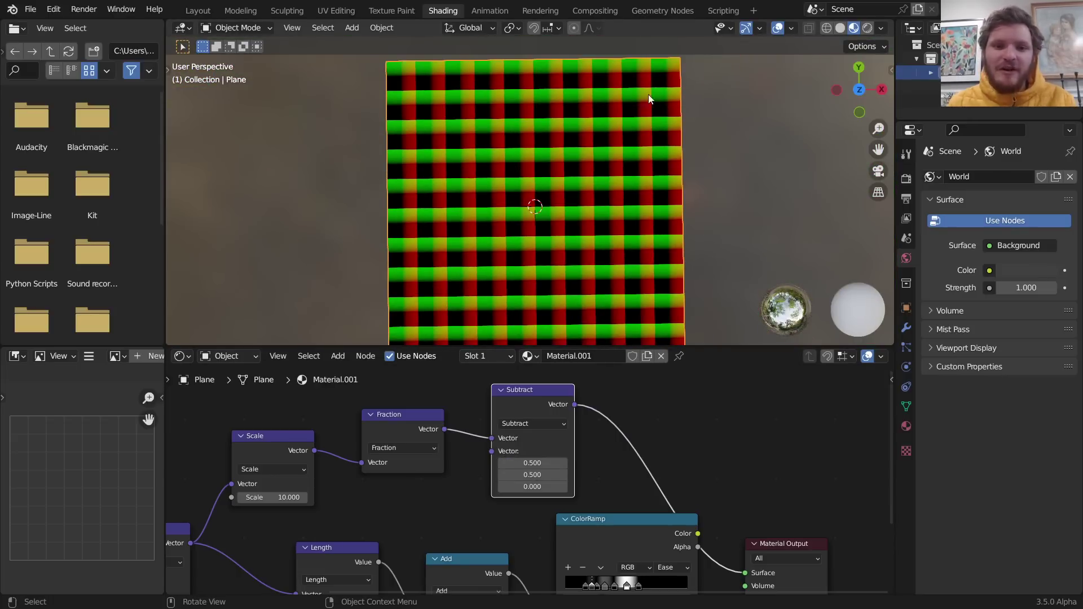
Connect the Subtract node's output to the Length node's vector input
middle_drag(529, 421, 619, 390)
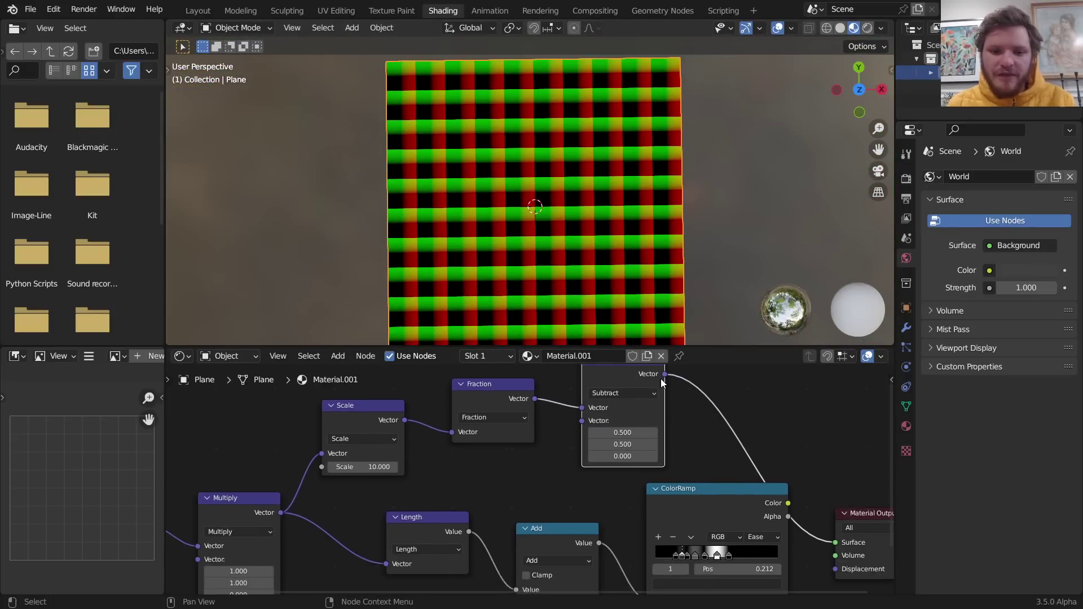
scroll(619, 392, down, 3)
drag(637, 396, 418, 544)
Preview the Multiply node and the Texture Coordinate node's outputs on the plane
ctrl+shift+click(299, 505)
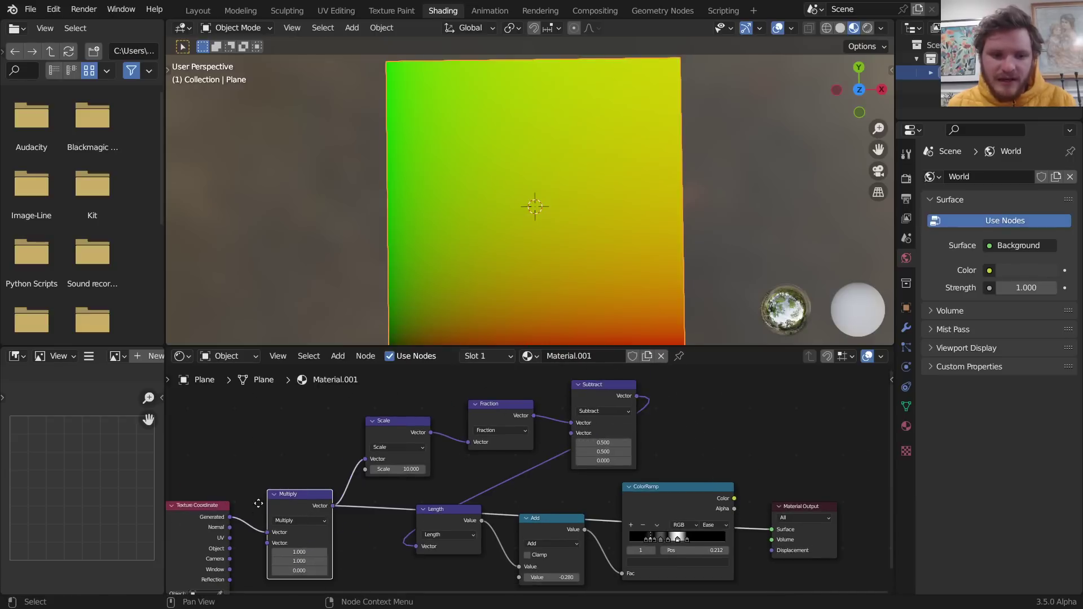
middle_drag(257, 503, 309, 454)
ctrl+shift+click(262, 469)
ctrl+shift+click(262, 469)
ctrl+shift+click(262, 469)
ctrl+shift+click(262, 469)
Preview the Subtract and ColorRamp nodes in turn, and raise the Add node's value to 0.040
middle_drag(578, 452, 503, 539)
ctrl+shift+click(573, 434)
middle_drag(648, 543, 607, 453)
ctrl+shift+click(611, 443)
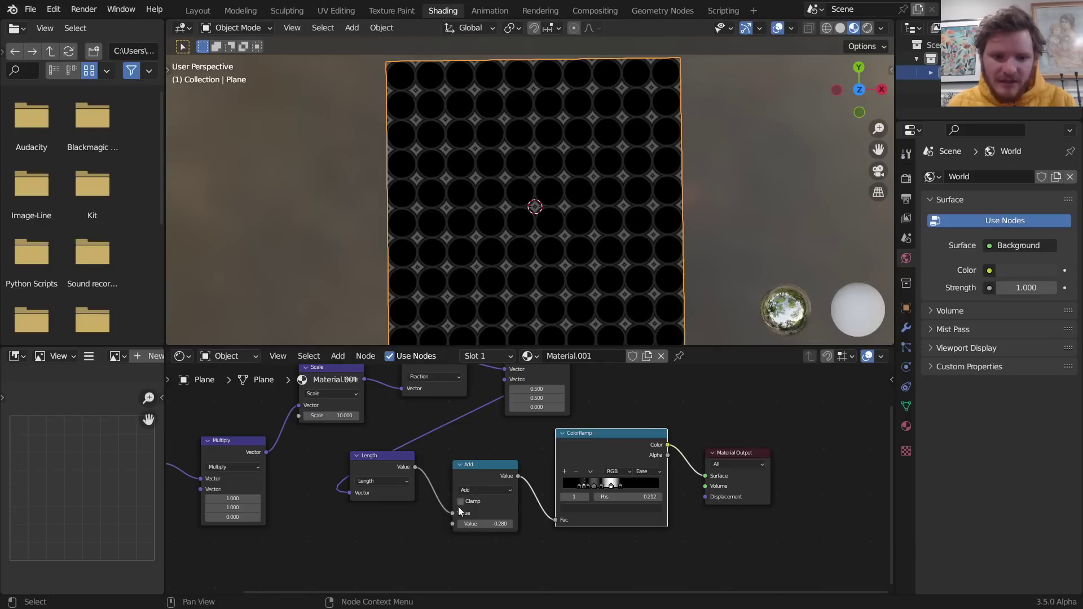
drag(484, 521, 528, 521)
Rearrange the node tree so the Scale, Fraction and Subtract nodes sit in line between Multiply and Length
key(Home)
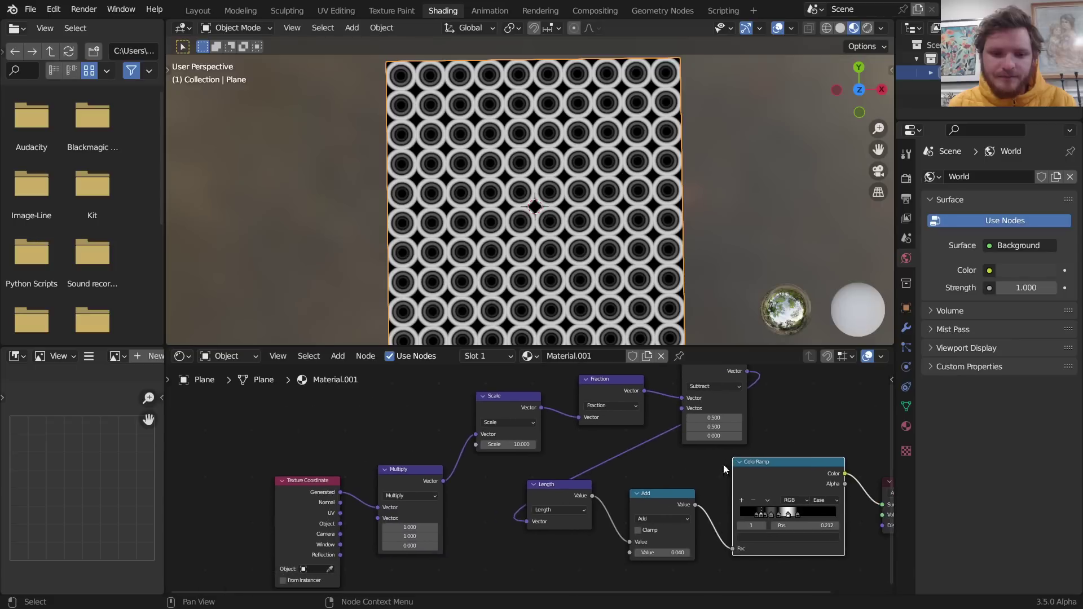
key(g)
drag(255, 529, 671, 390)
click(202, 441)
key(g)
click(455, 452)
Raise the Add node's value to 0.230 to shrink the rings in each tile
middle_drag(600, 493, 547, 427)
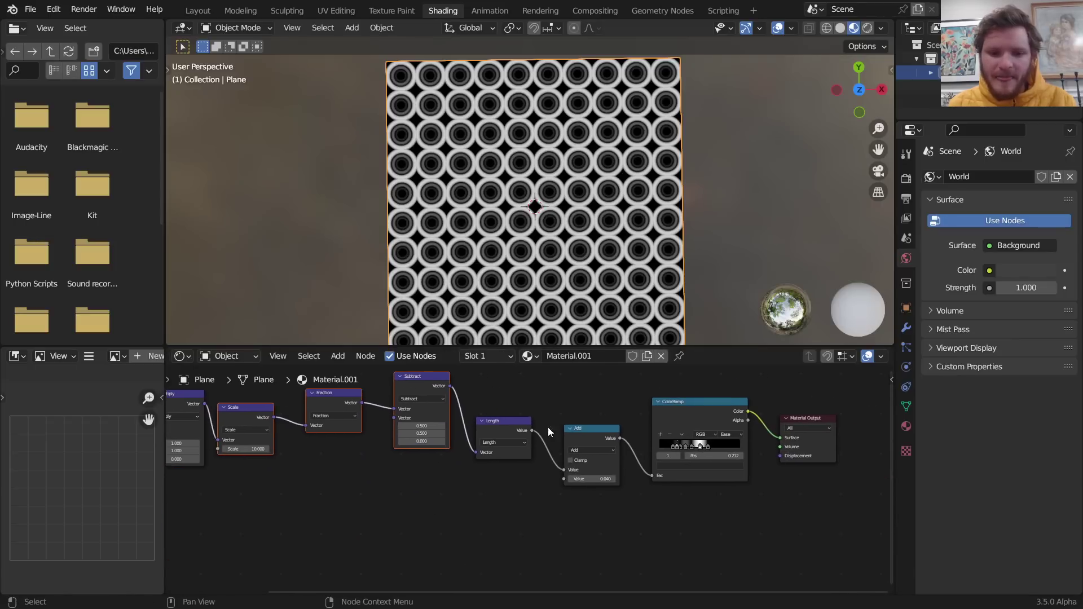
scroll(536, 472, up, 7)
mouse_move(659, 475)
mouse_down()
mouse_move(614, 478)
mouse_move(655, 478)
mouse_up()
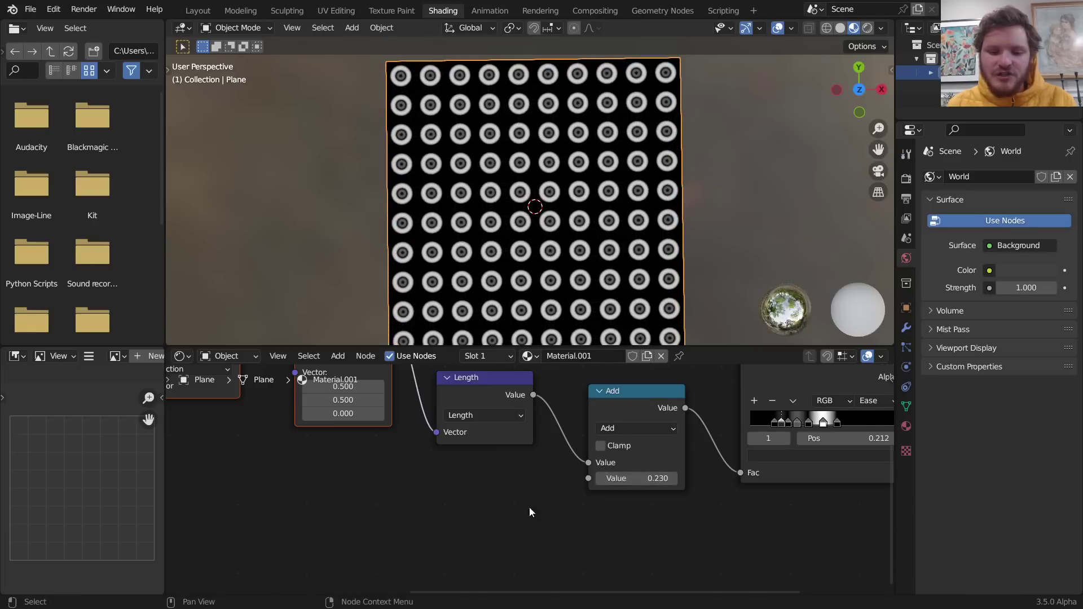
Preview the Scale, Fraction and Subtract nodes in turn to review how the coordinates are tiled
middle_drag(529, 507, 586, 473)
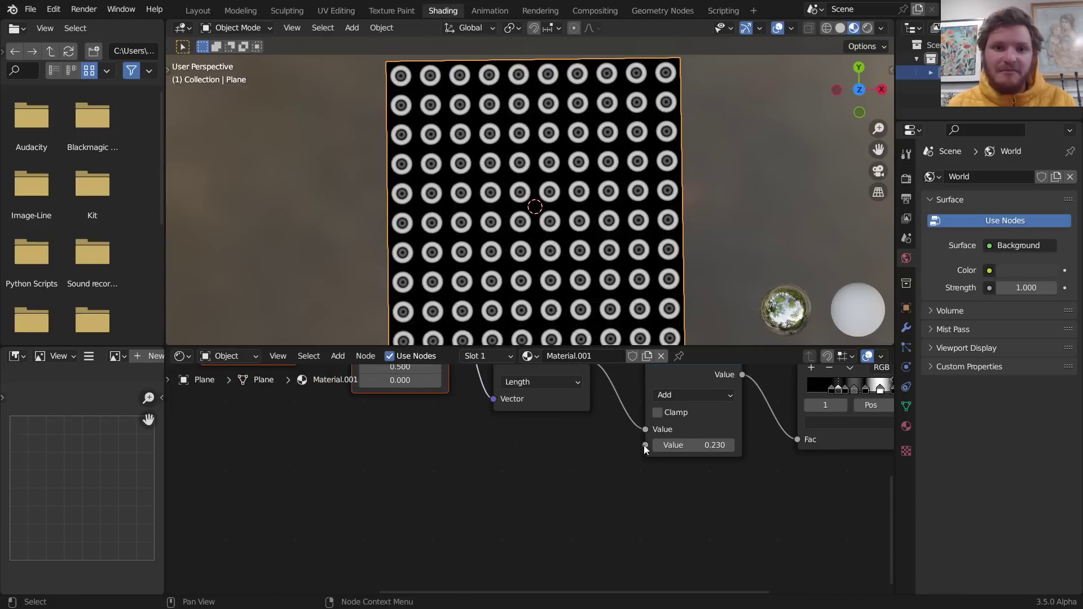
scroll(530, 447, down, 8)
middle_drag(395, 439, 570, 448)
click(544, 445)
scroll(531, 442, up, 2)
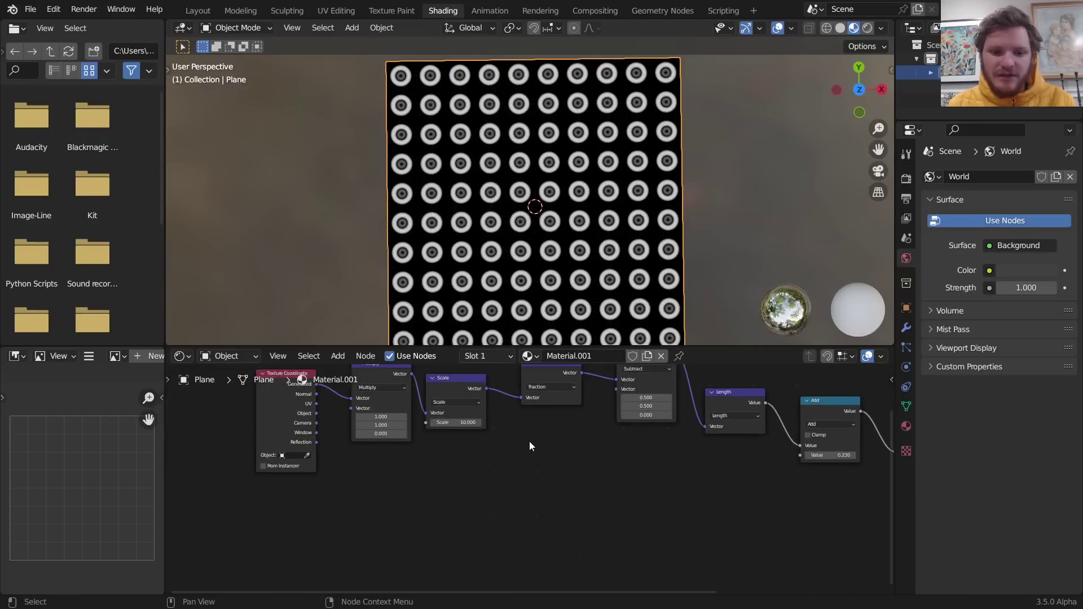
scroll(529, 441, up, 1)
ctrl+shift+click(445, 378)
middle_drag(565, 392, 524, 433)
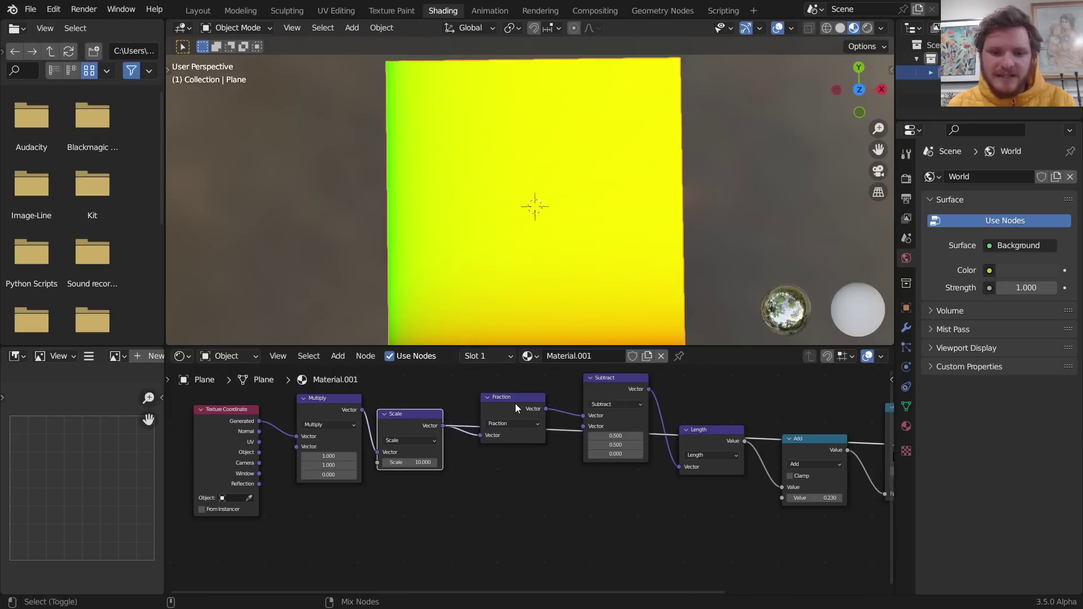
ctrl+shift+click(516, 404)
ctrl+shift+click(628, 391)
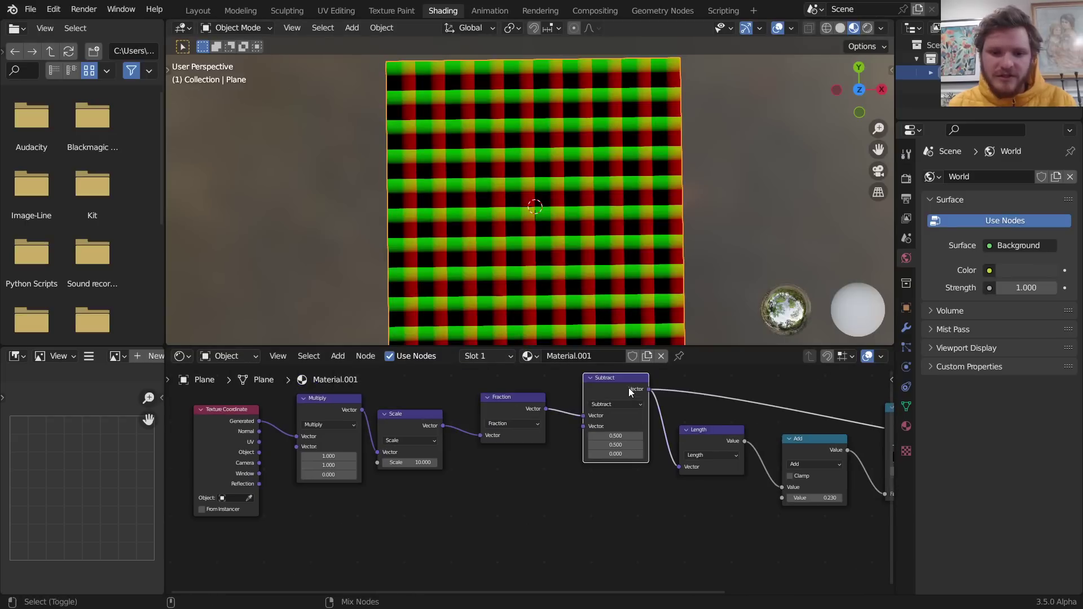
Duplicate the Fraction node below, feed it from the Scale node's output, change it to Ceil, and preview it
scroll(490, 429, up, 2)
middle_drag(490, 429, 532, 462)
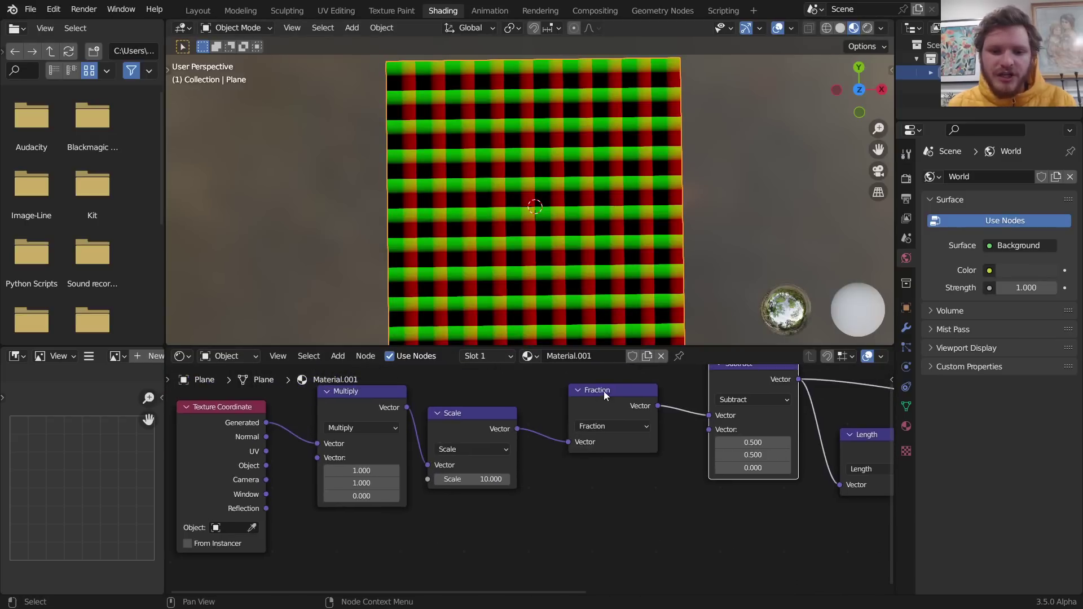
click(604, 391)
key(shift+d)
click(631, 513)
alt+right_drag(489, 449, 594, 526)
middle_drag(594, 526, 503, 467)
click(530, 487)
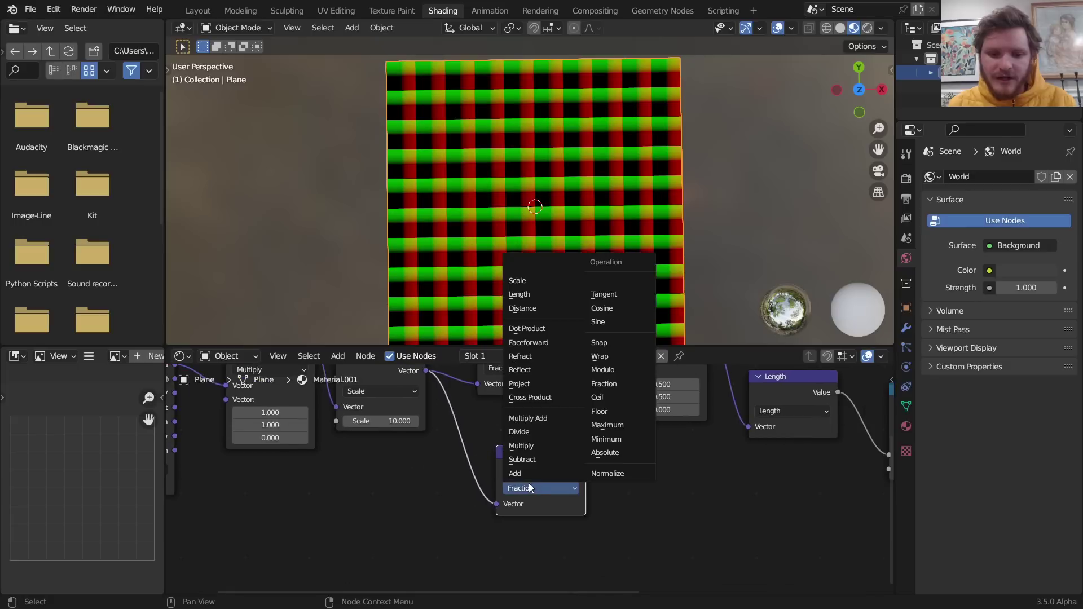
click(614, 396)
ctrl+shift+click(551, 457)
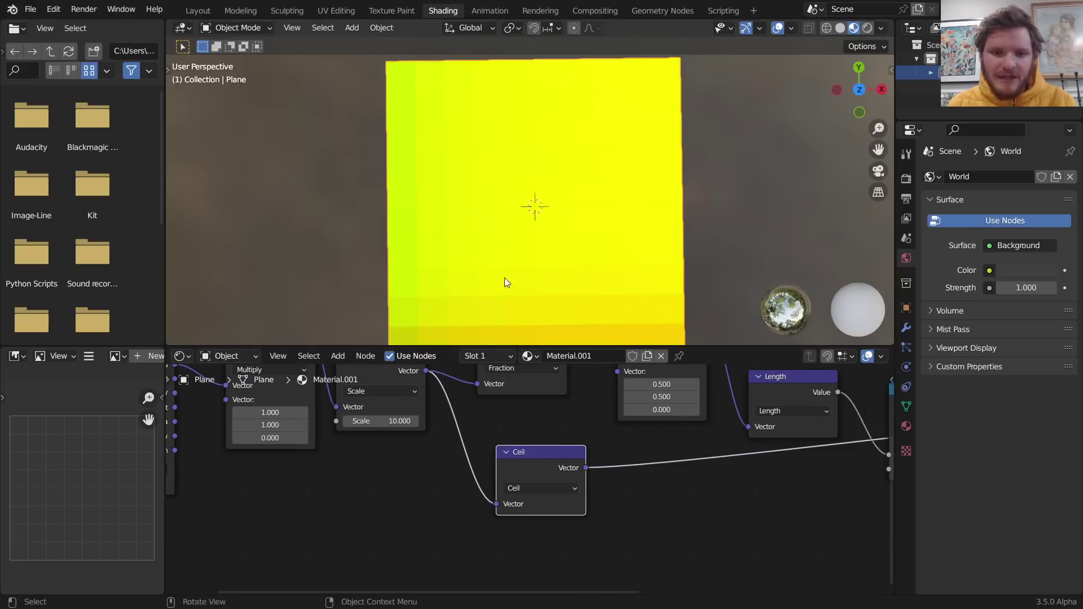
Alternate the preview between the Multiply, Scale and Ceil nodes to compare smooth coordinates with stepped per-tile values
middle_drag(438, 388, 559, 437)
click(485, 407)
ctrl+shift+click(486, 408)
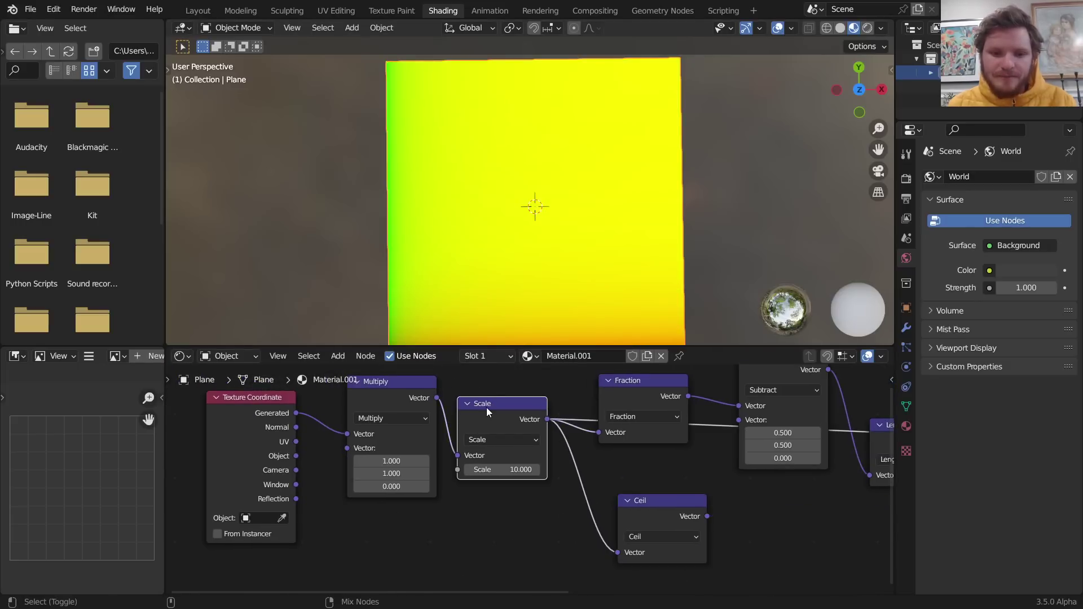
ctrl+shift+click(637, 501)
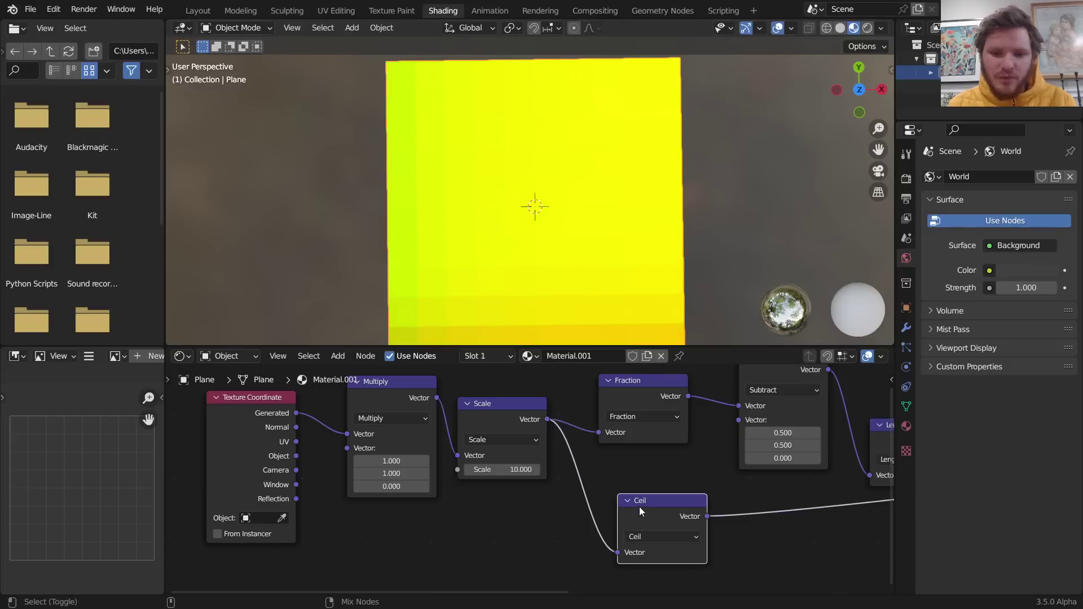
drag(642, 499, 637, 507)
shift+middle_drag(455, 267, 467, 208)
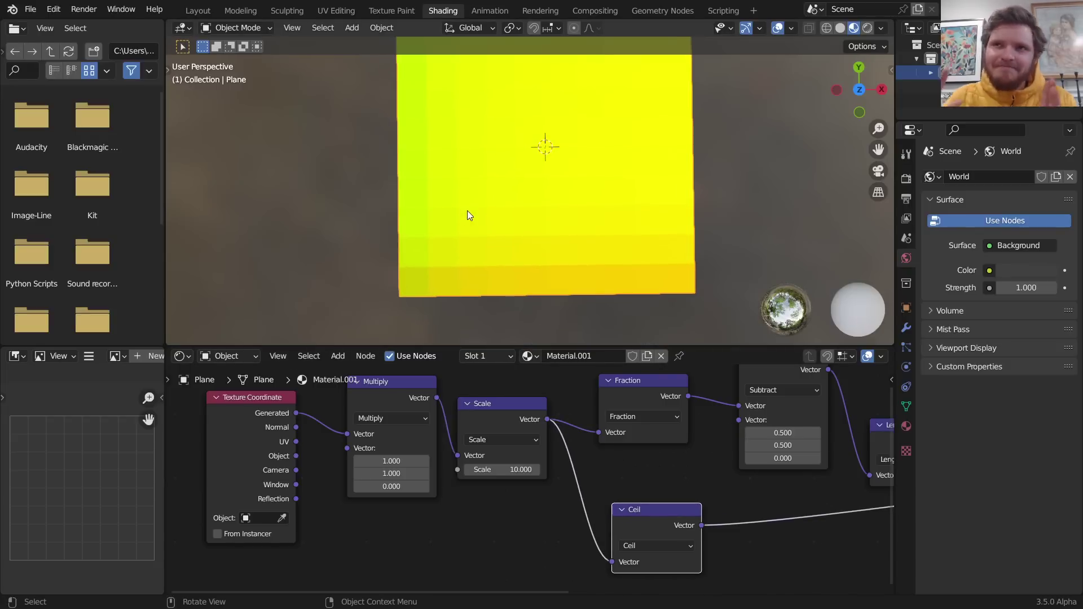
ctrl+shift+click(411, 401)
ctrl+shift+click(494, 409)
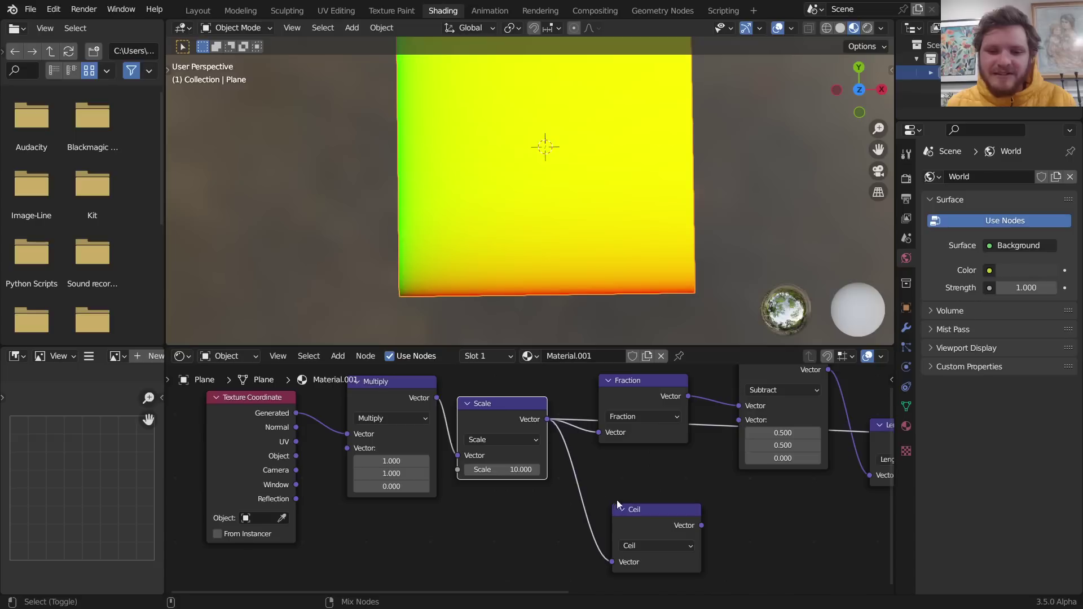
ctrl+shift+click(637, 510)
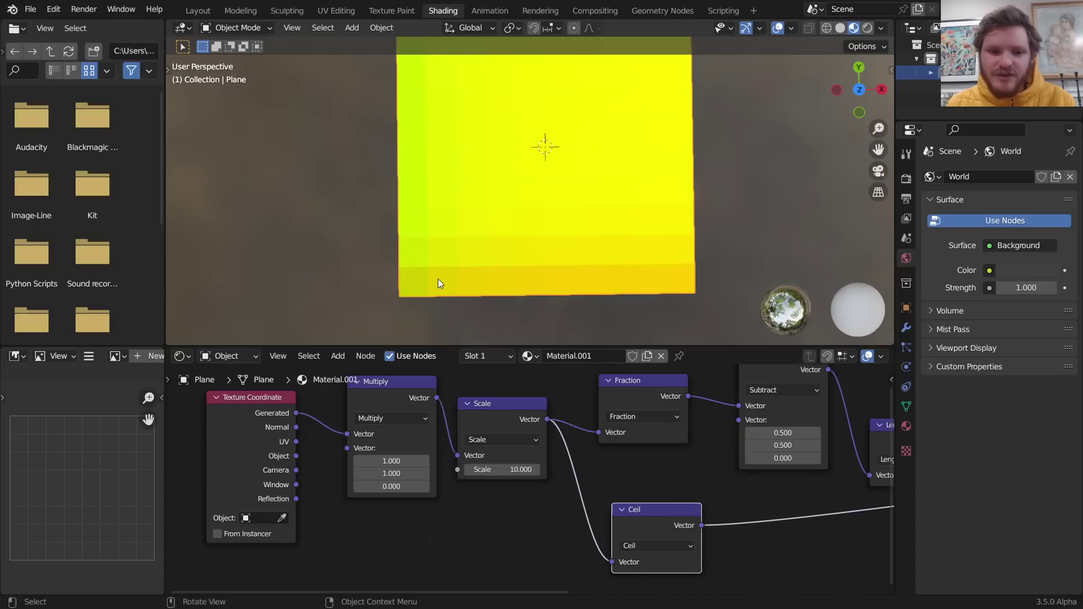
Insert a White Noise Texture node on the link after the Ceil node
key(d)
drag(412, 281, 416, 283)
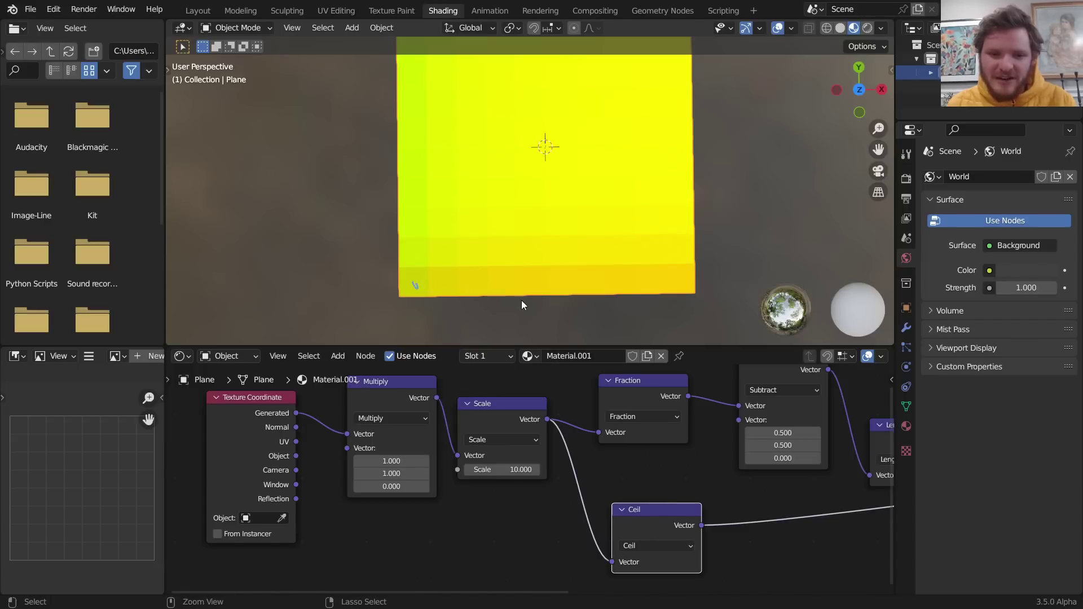
middle_drag(705, 530, 431, 486)
key(shift+a)
click(377, 444)
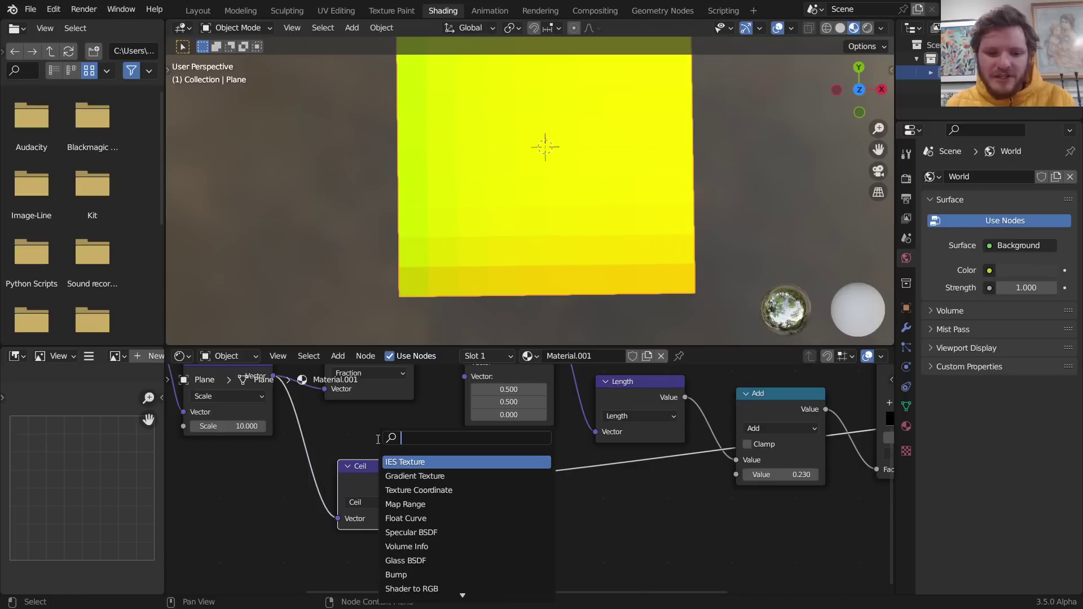
text(whi)
key(Return)
click(524, 496)
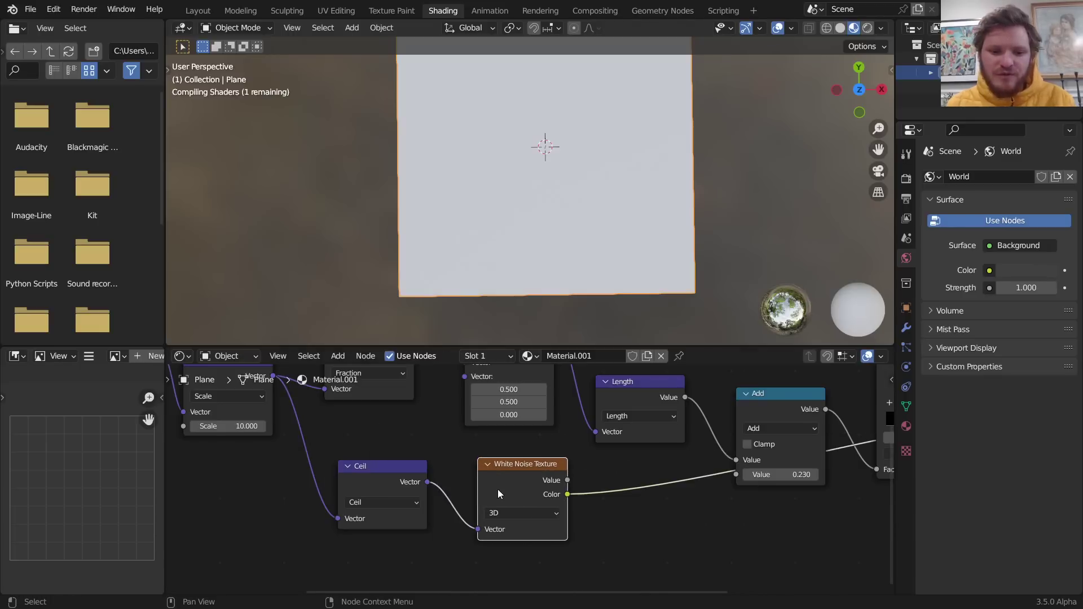
Feed the White Noise Texture's Value output into the Add node's second value and preview the ColorRamp on the plane from directly above
drag(568, 493, 736, 475)
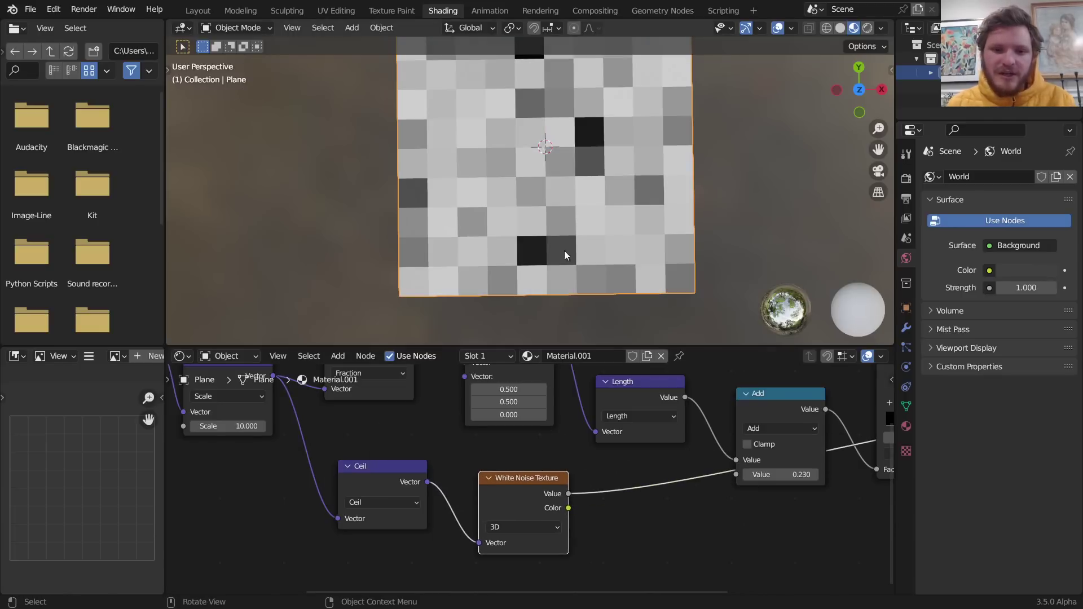
middle_drag(683, 492, 501, 497)
drag(386, 499, 555, 478)
middle_drag(555, 478, 325, 560)
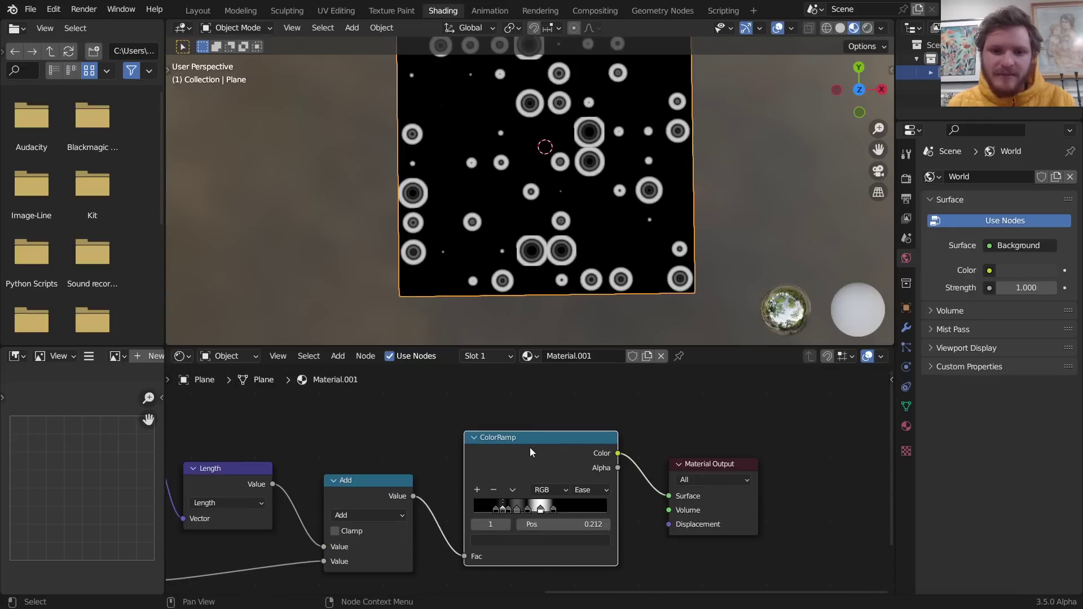
middle_drag(592, 190, 592, 194)
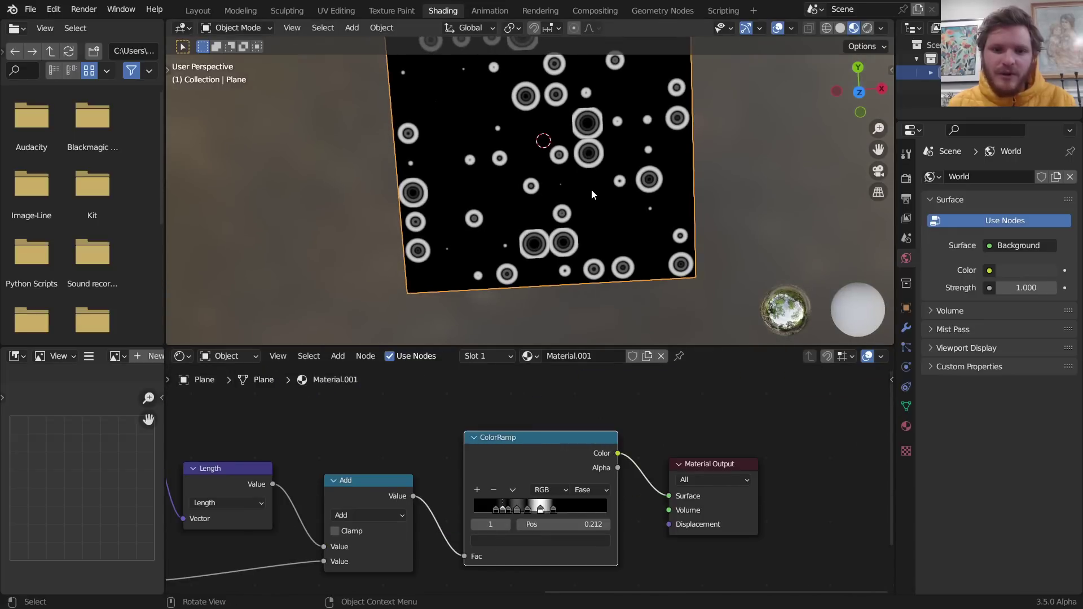
click(859, 92)
scroll(454, 474, down, 3)
middle_drag(453, 475, 555, 435)
scroll(425, 536, up, 2)
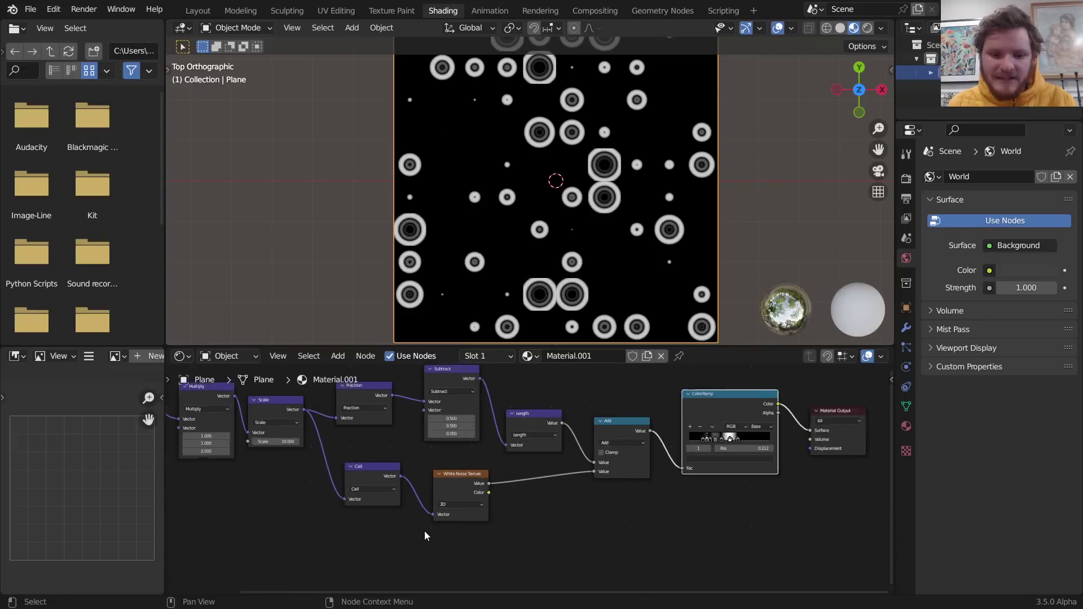
Make room around the White Noise Texture and insert a duplicate of the Add node after it, with its value set to -0.380
drag(331, 533, 470, 464)
key(g)
click(397, 467)
key(shift+d)
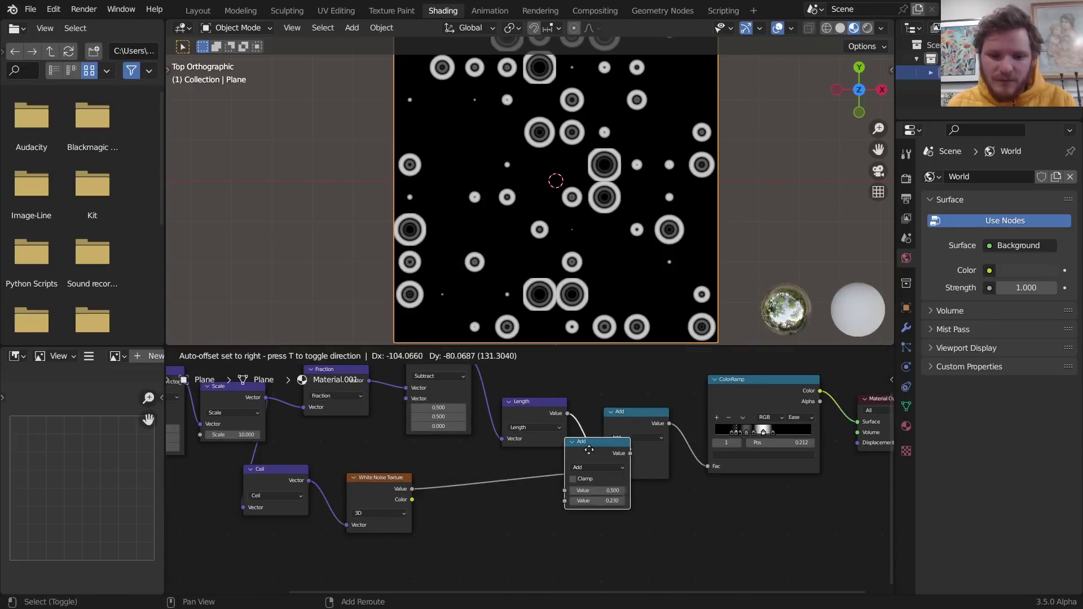
click(513, 479)
drag(526, 519, 502, 517)
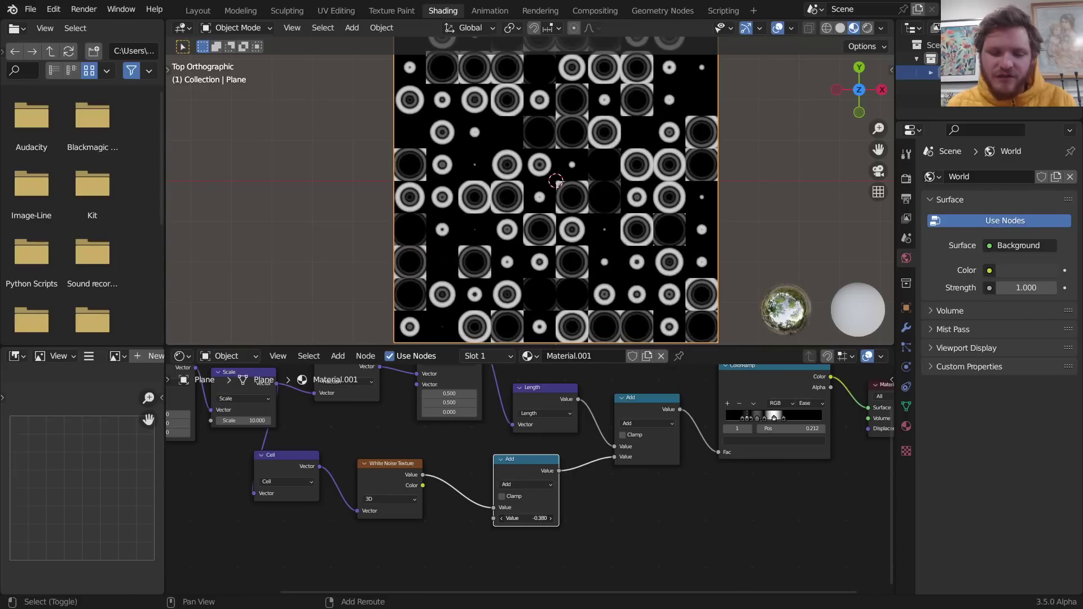
scroll(585, 195, up, 5)
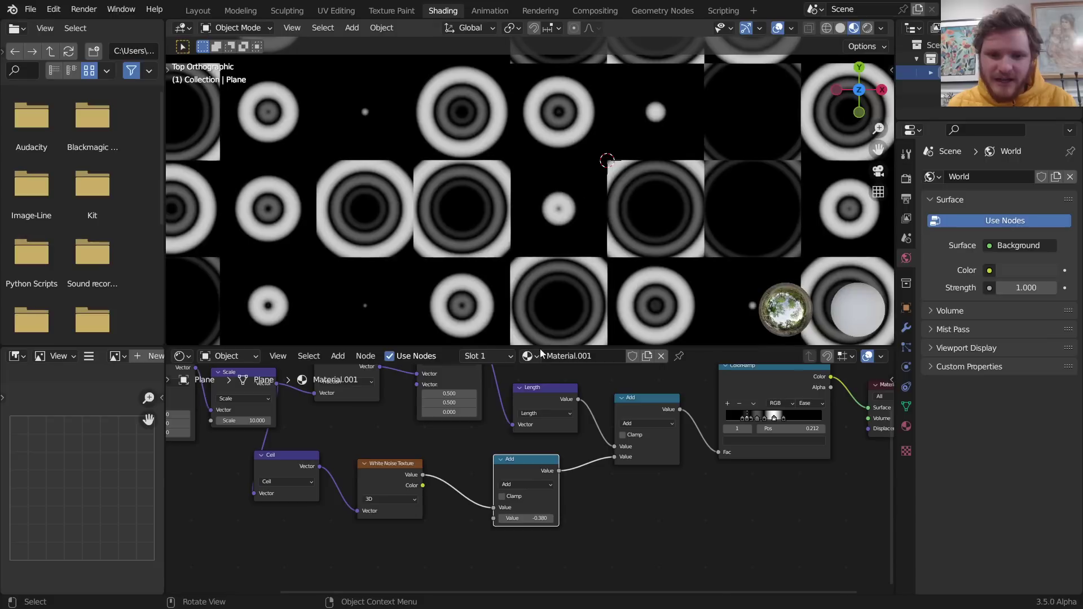
scroll(528, 305, down, 6)
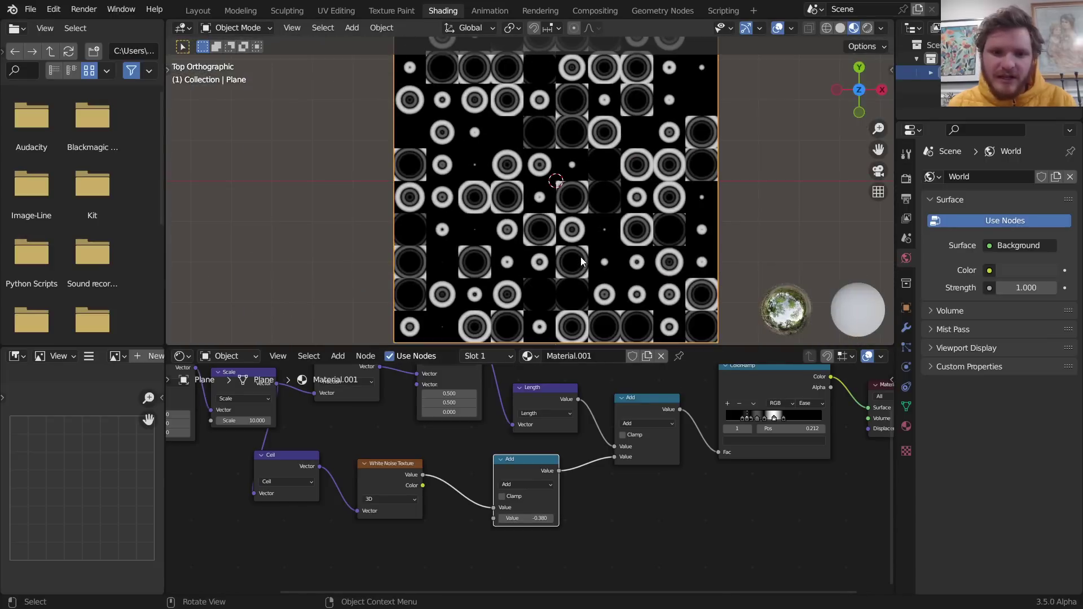
Add a Divide math node below the White Noise Texture, feeding the second value of the new Add node
middle_drag(521, 573, 583, 524)
drag(553, 472, 460, 500)
text(divi)
key(Return)
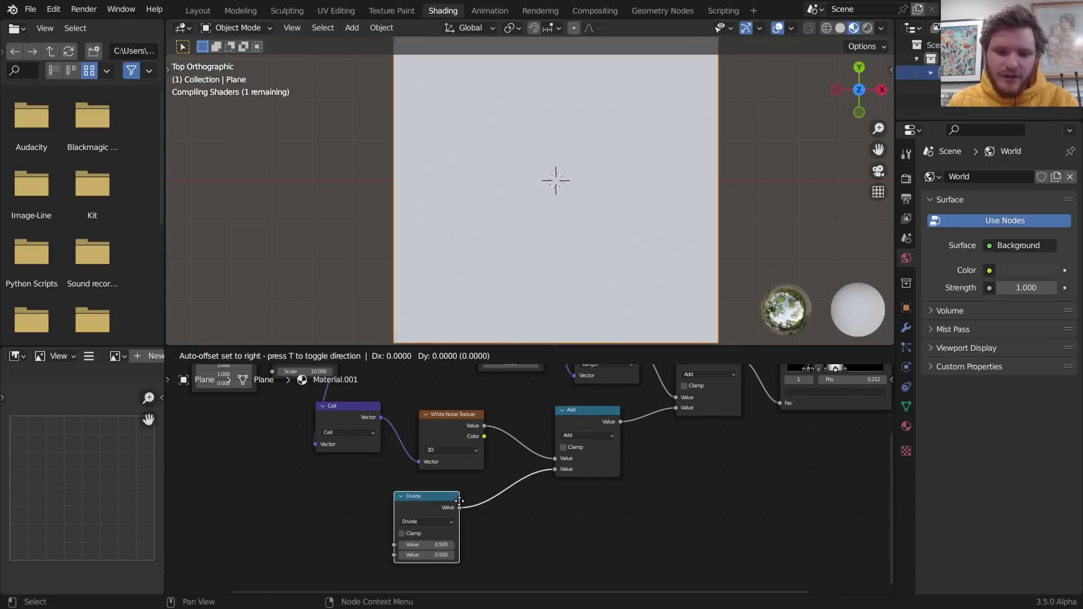
click(472, 490)
key(shift+a)
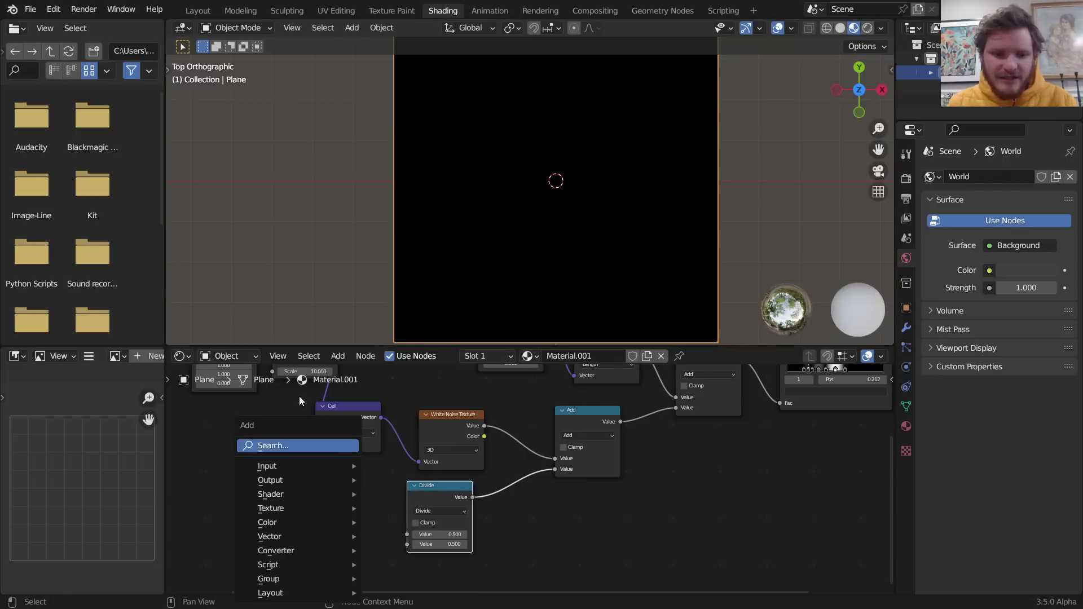
click(314, 439)
text(time)
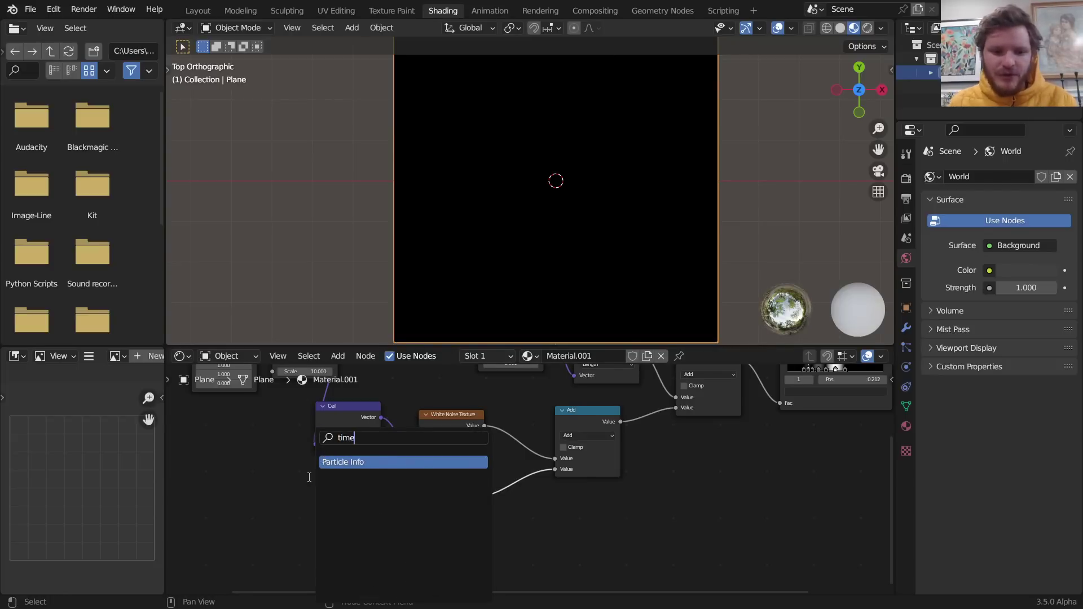
key(Escape)
Drive the Divide node's first value with the expression #frame and set its second value to 100
scroll(504, 542, up, 3)
click(414, 561)
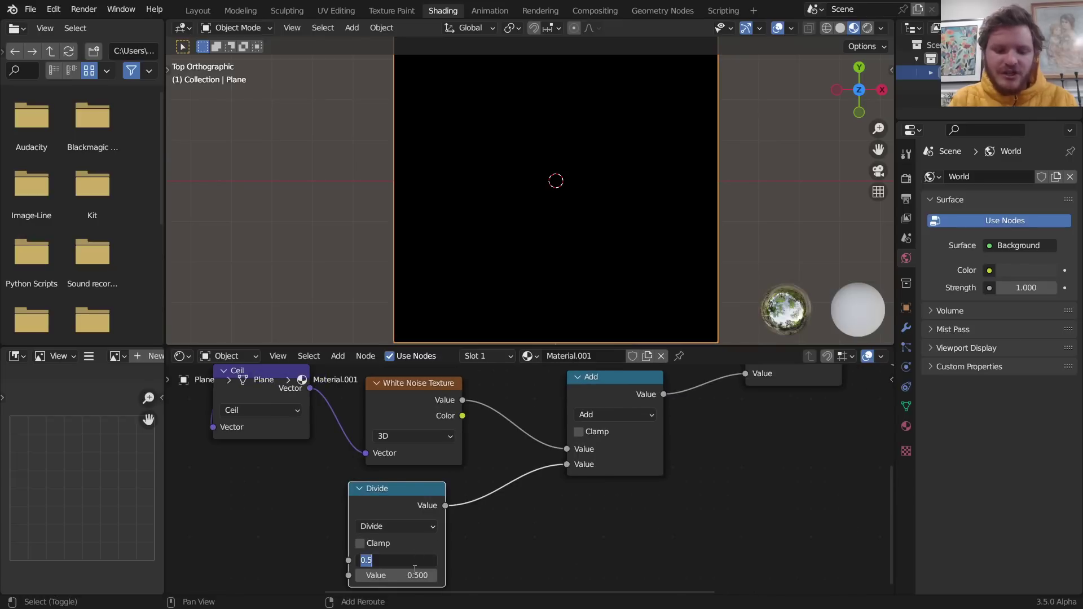
text(#f)
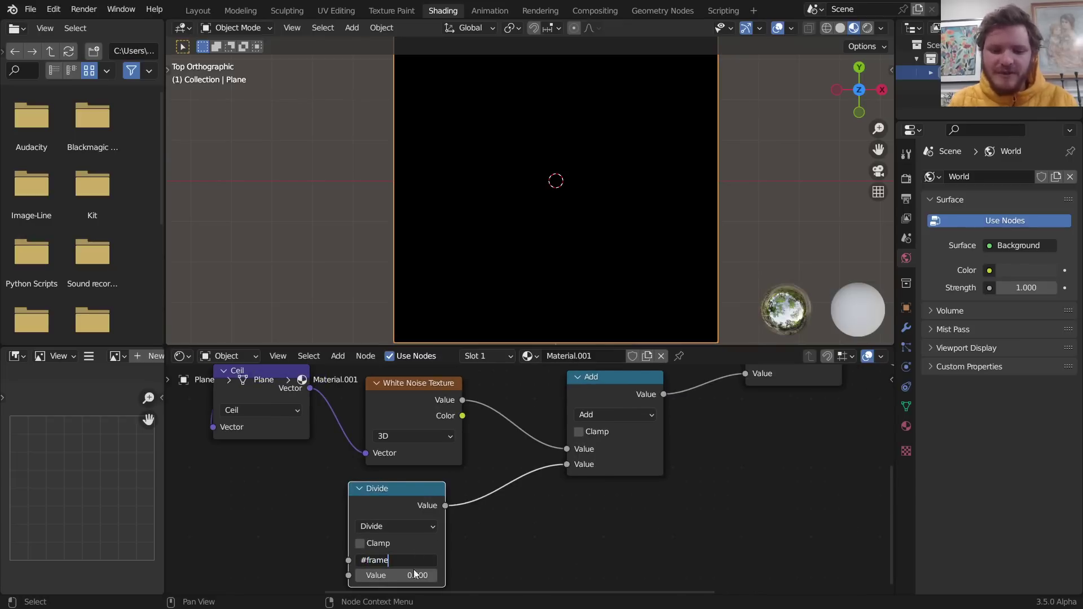
text(rame)
key(Return)
click(407, 575)
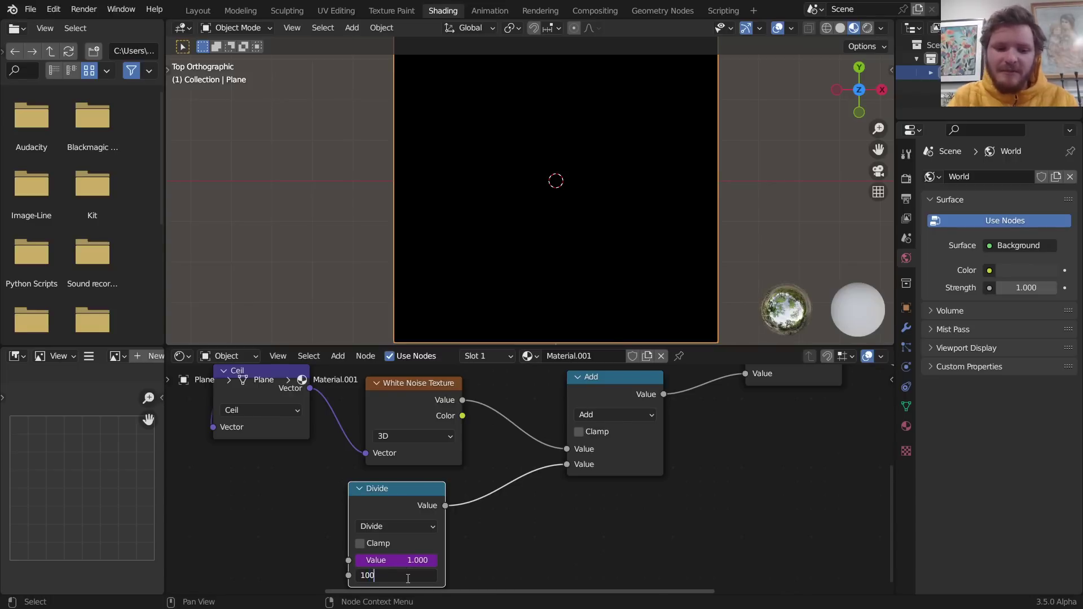
text(100)
key(Return)
Play the animation, change the Add node after the White Noise Texture to Subtract, and play it again
key(space)
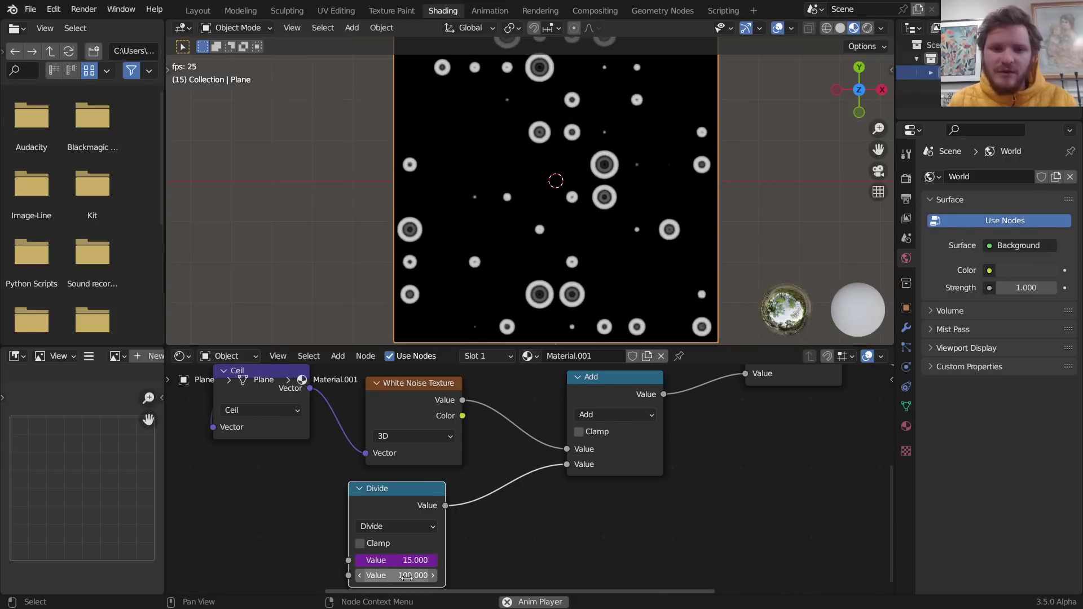
key(space)
ctrl+scroll(631, 409, down, 1)
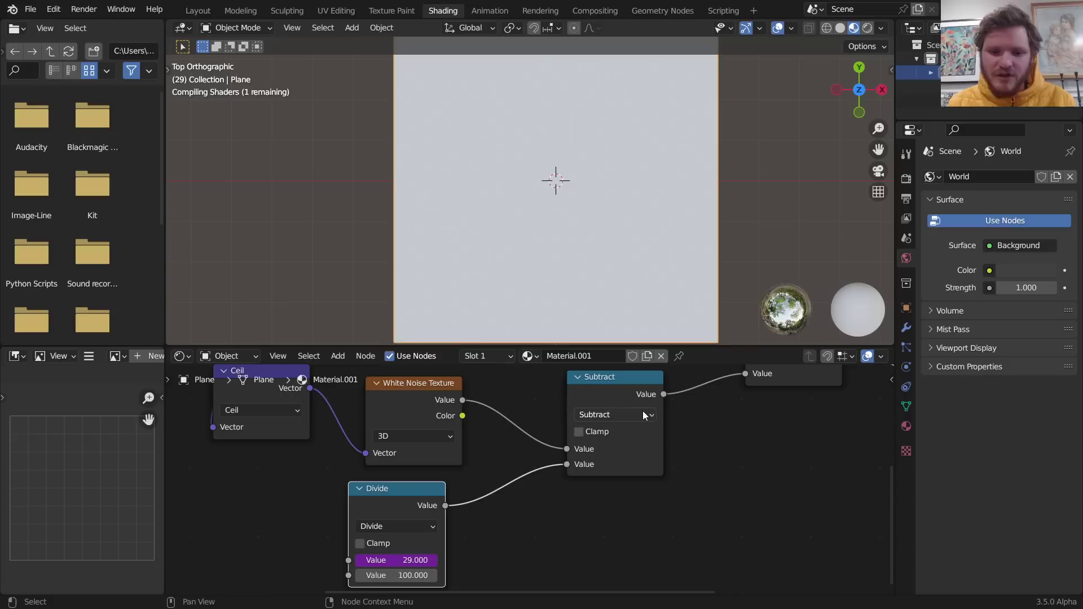
key(space)
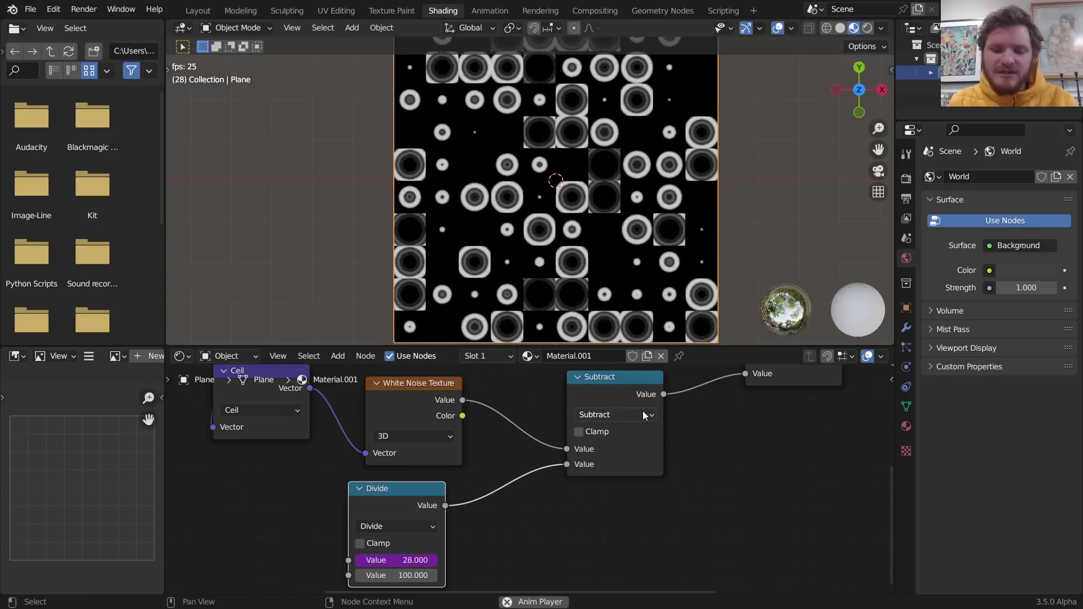
key(space)
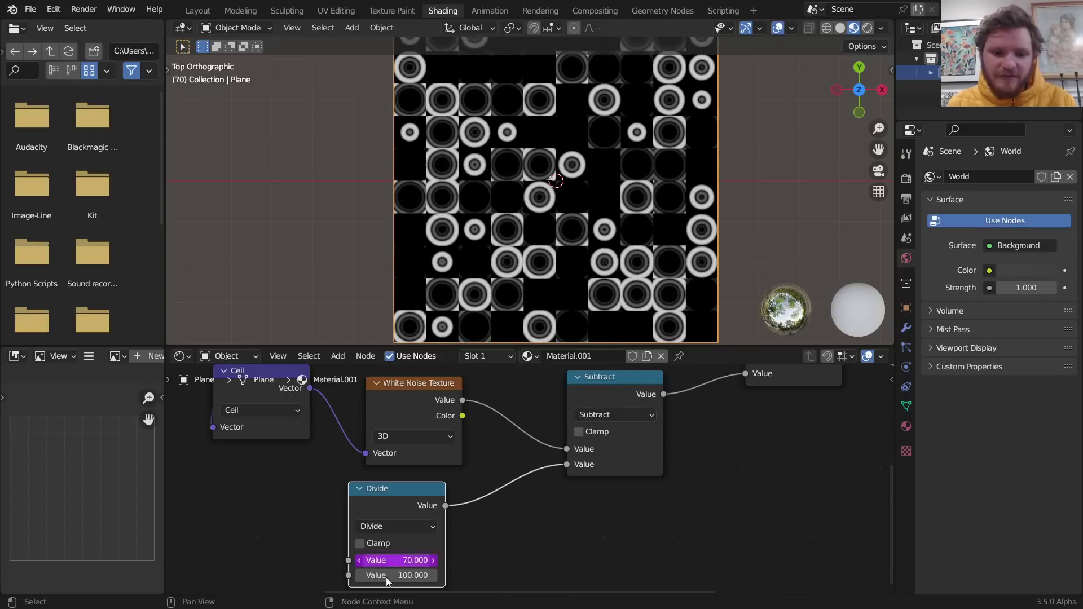
Set the Divide node's second value to 40 and play the sped-up ring animation
click(400, 575)
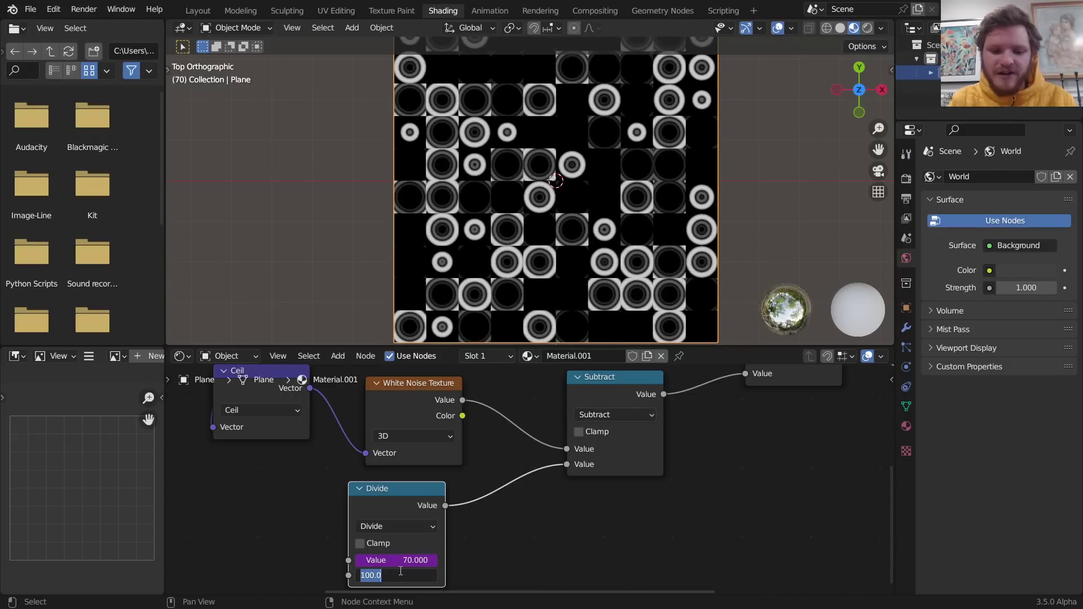
text(40)
key(Return)
key(space)
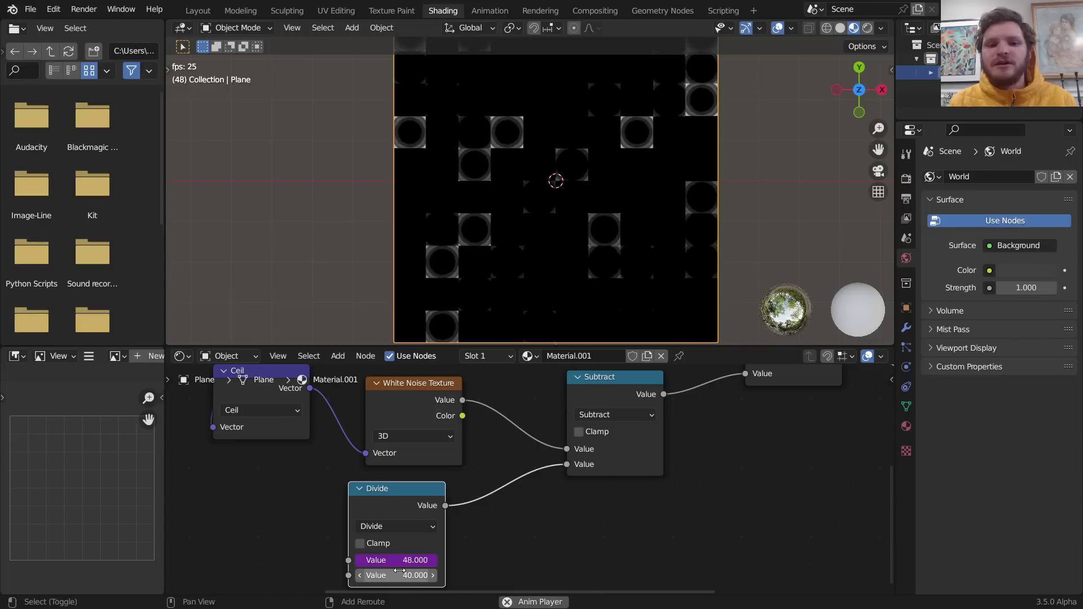
key(space)
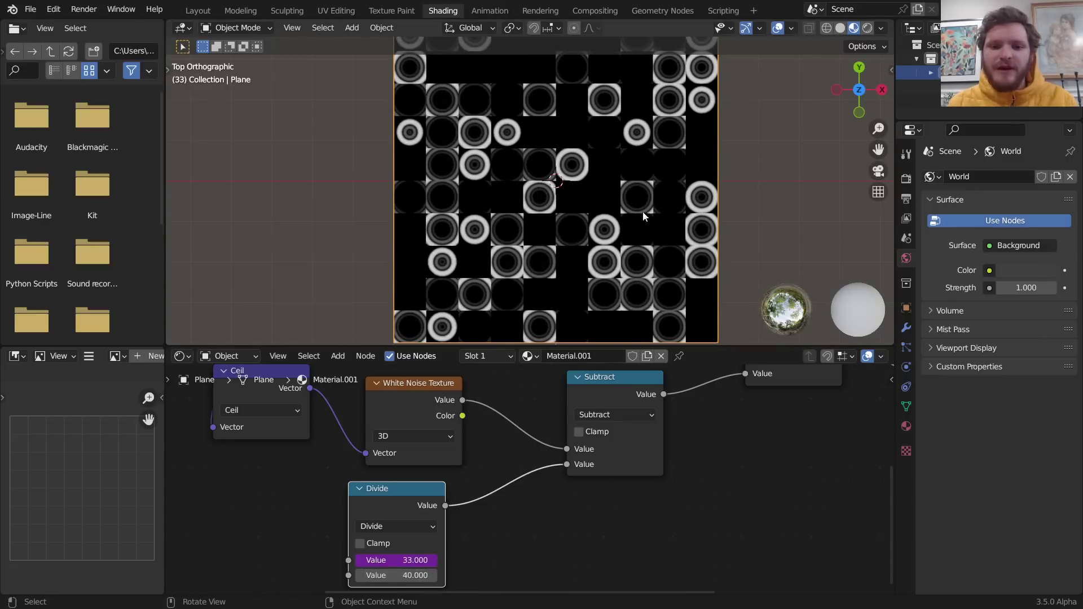
Return to the first frame and replay the animation several times to examine how the rings behave over time
drag(623, 207, 643, 179)
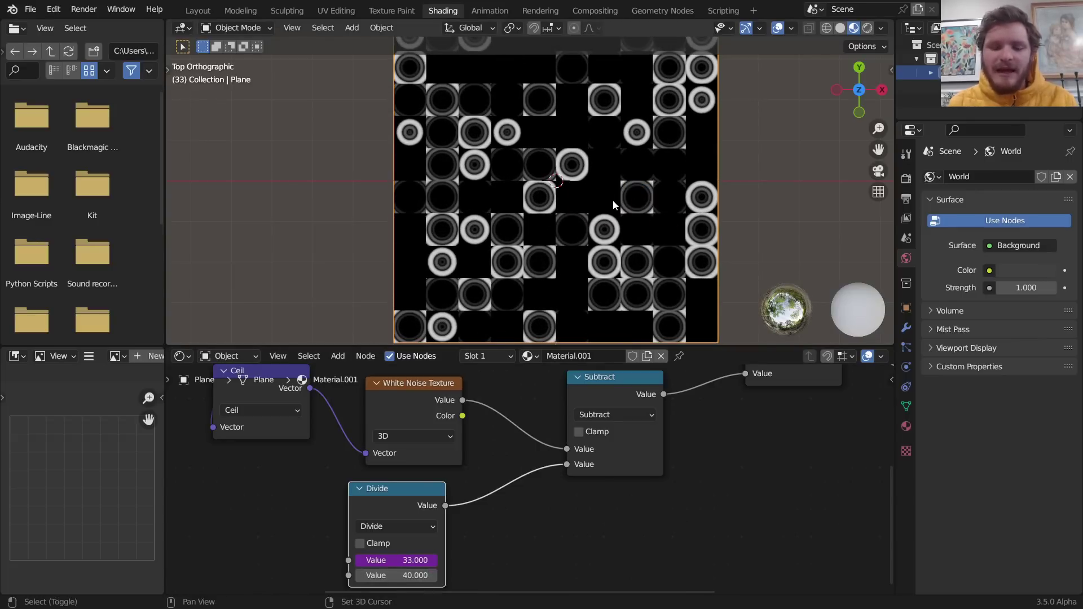
key(shift+Left)
key(space)
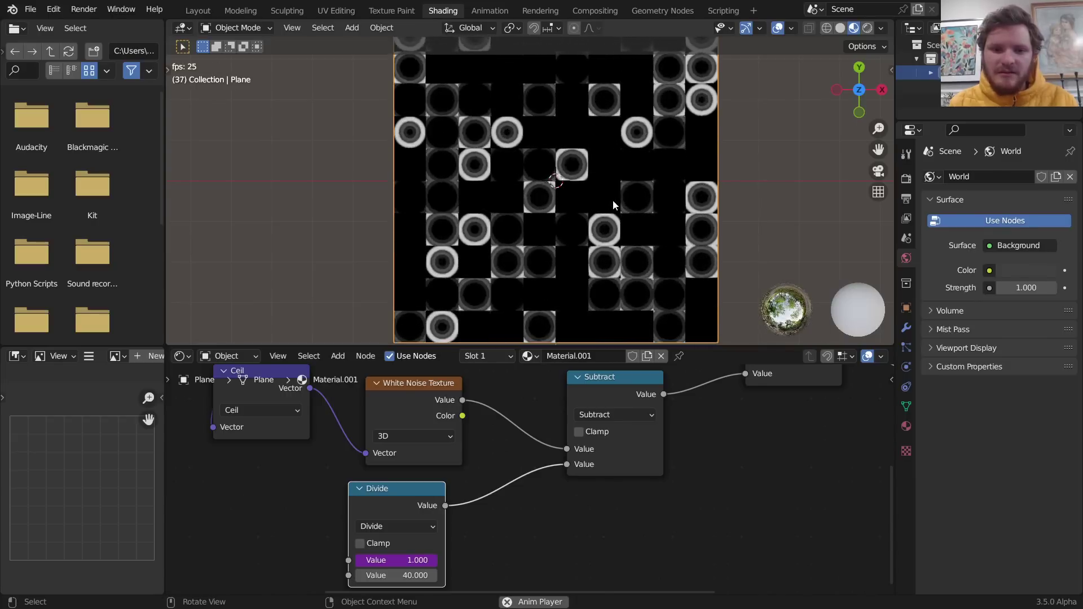
key(space)
key(space)
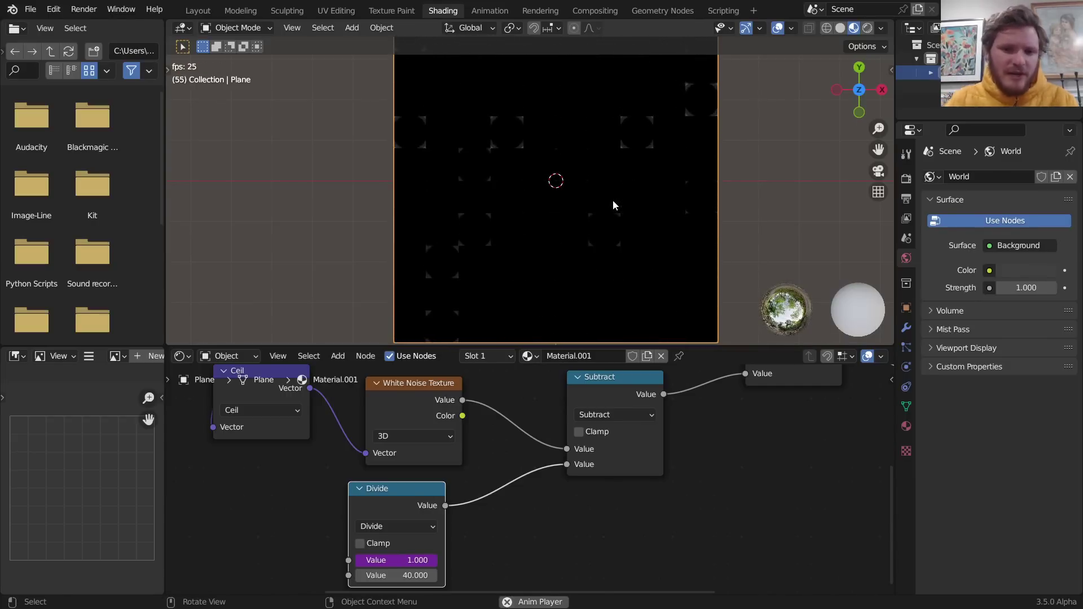
key(space)
click(626, 399)
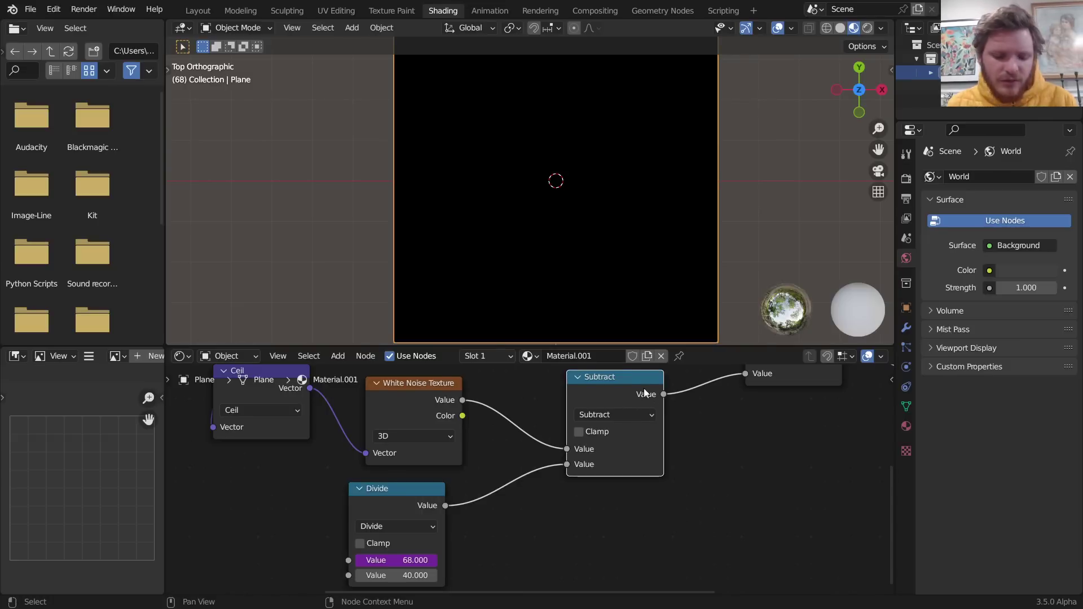
middle_drag(626, 398, 576, 409)
key(space)
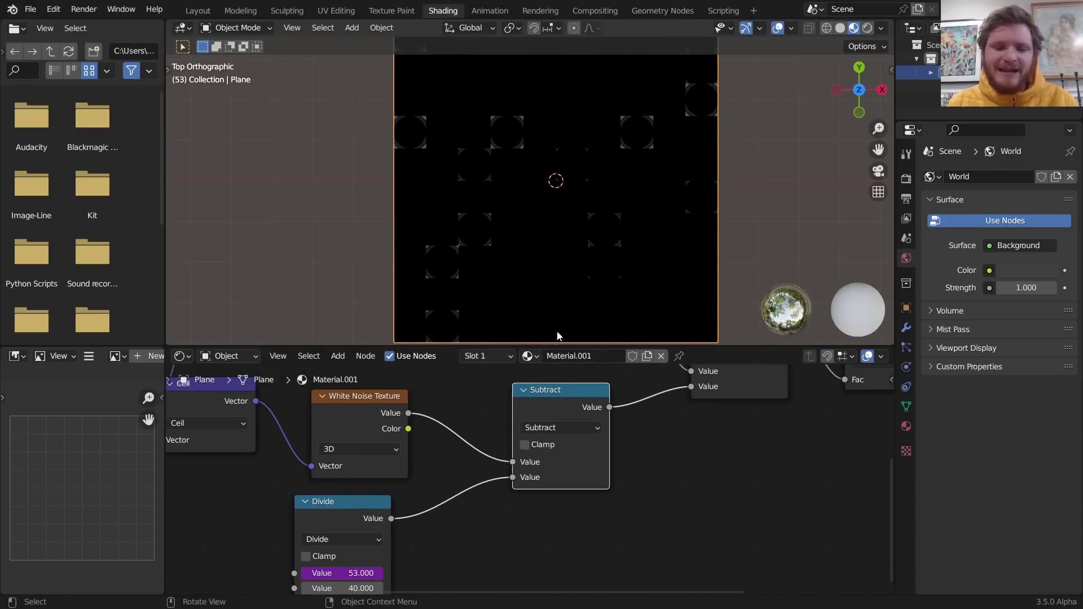
Move the math Subtract node closer to the White Noise Texture, leaving space before the Add node
scroll(724, 421, down, 2)
middle_drag(724, 421, 587, 455)
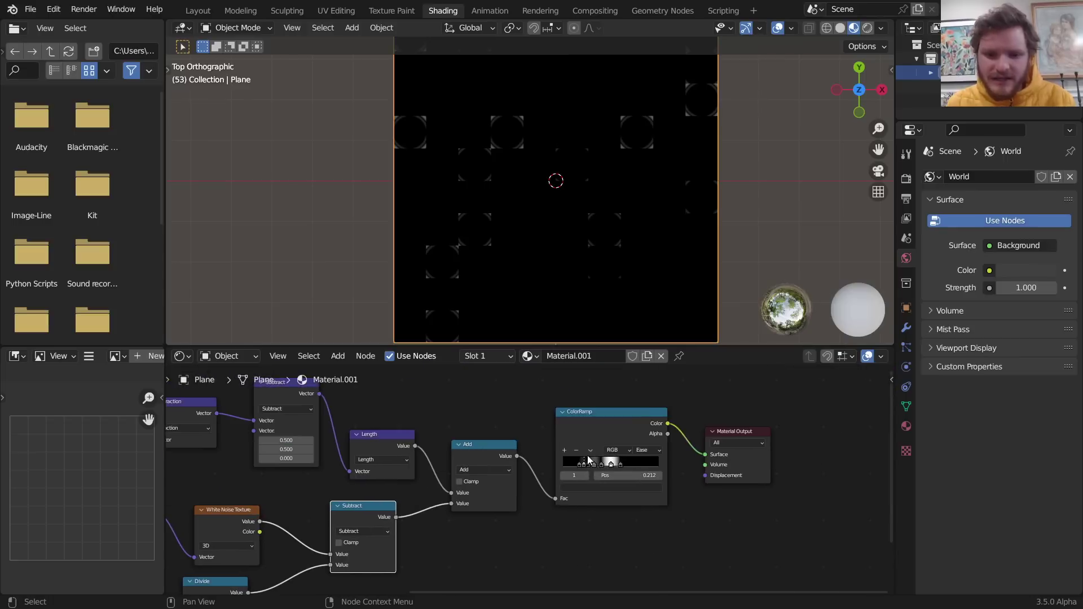
middle_drag(517, 517, 562, 484)
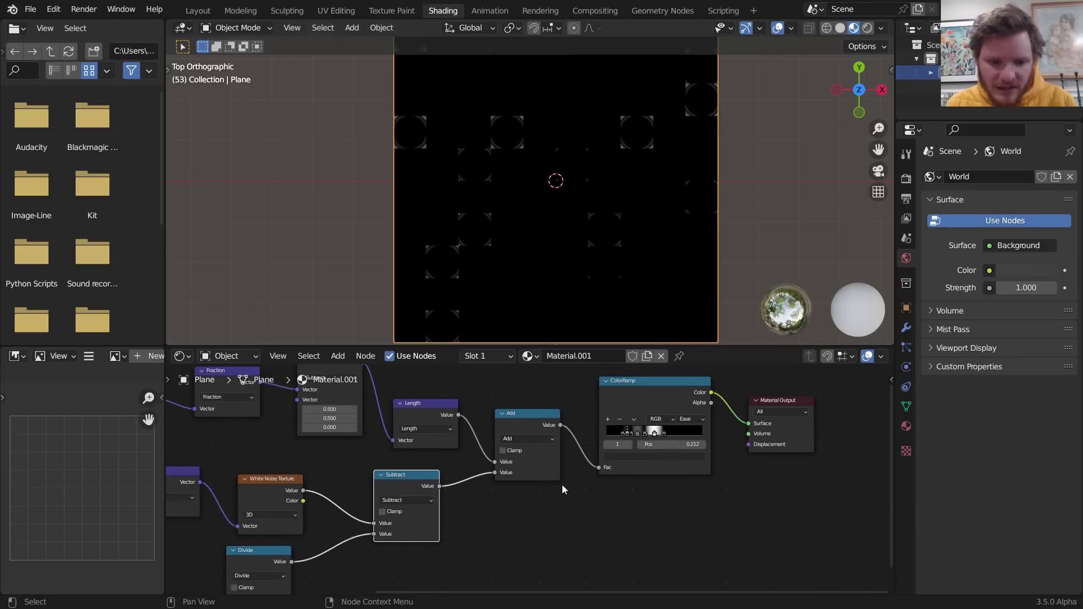
scroll(533, 483, up, 5)
middle_drag(453, 488, 563, 474)
drag(420, 472, 373, 484)
scroll(374, 483, down, 3)
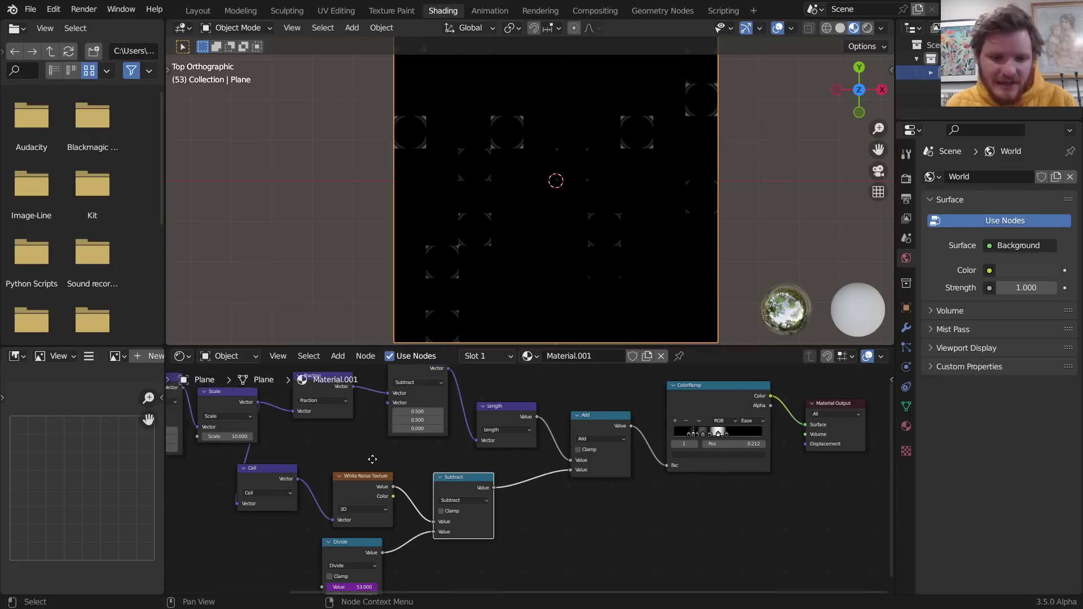
Insert a duplicate of the math Subtract node before the Add node, change it to Fraction, and play the animation
scroll(432, 460, up, 3)
key(shift+d)
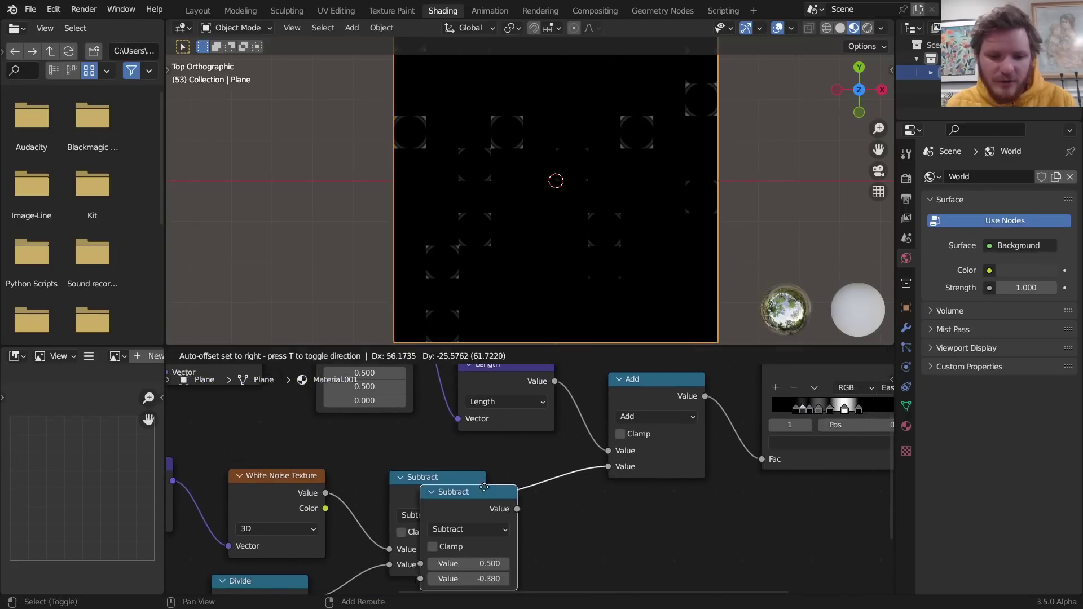
click(556, 491)
click(579, 512)
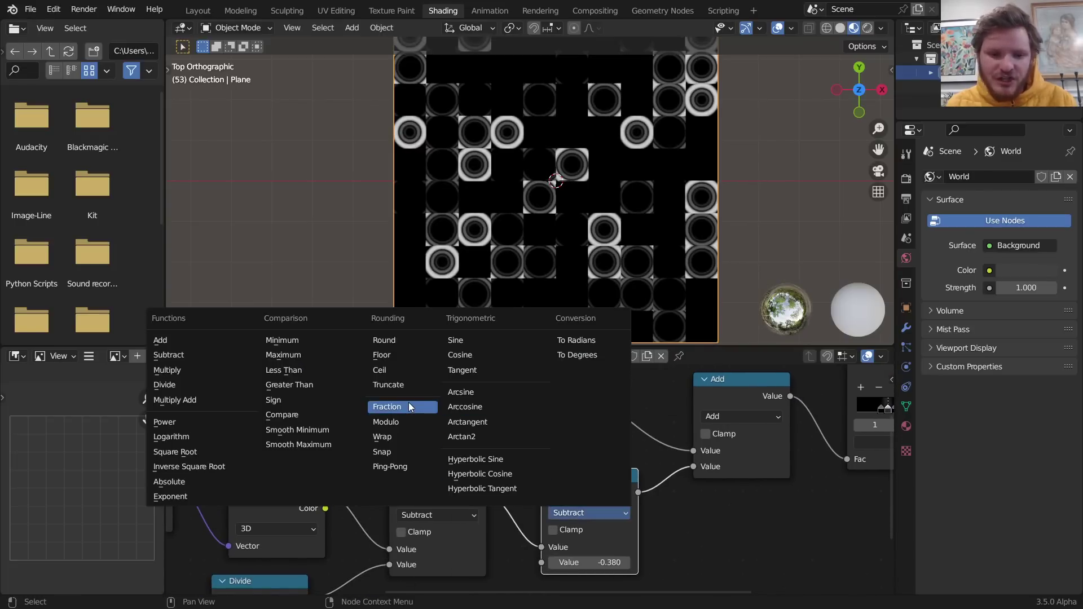
click(389, 407)
key(space)
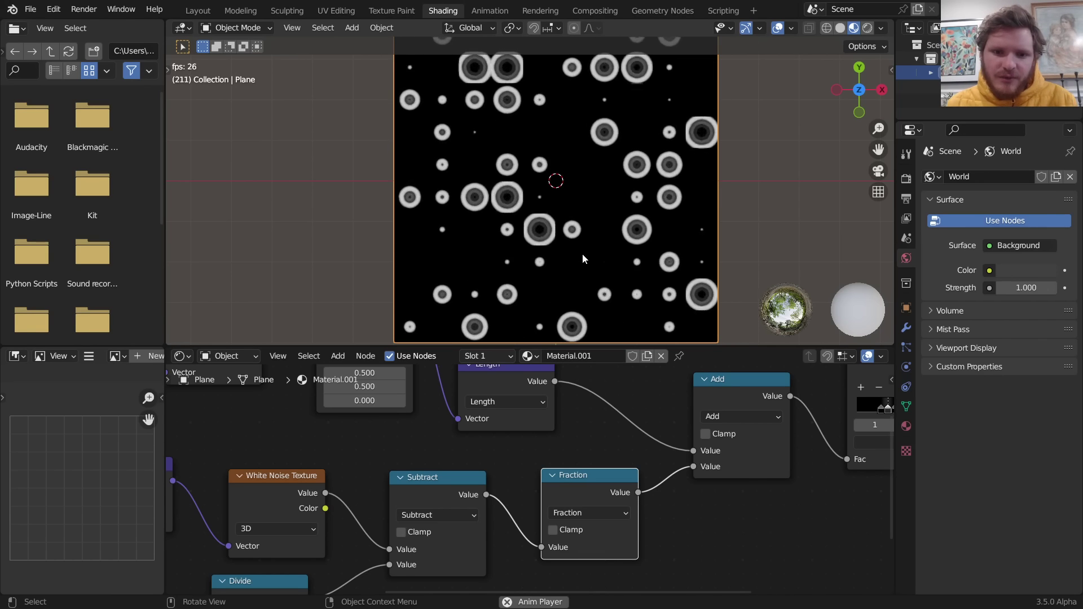
Preview the Length node's output on the plane
mouse_move(582, 254)
middle_down()
mouse_move(615, 152)
mouse_move(562, 279)
mouse_move(575, 253)
middle_up()
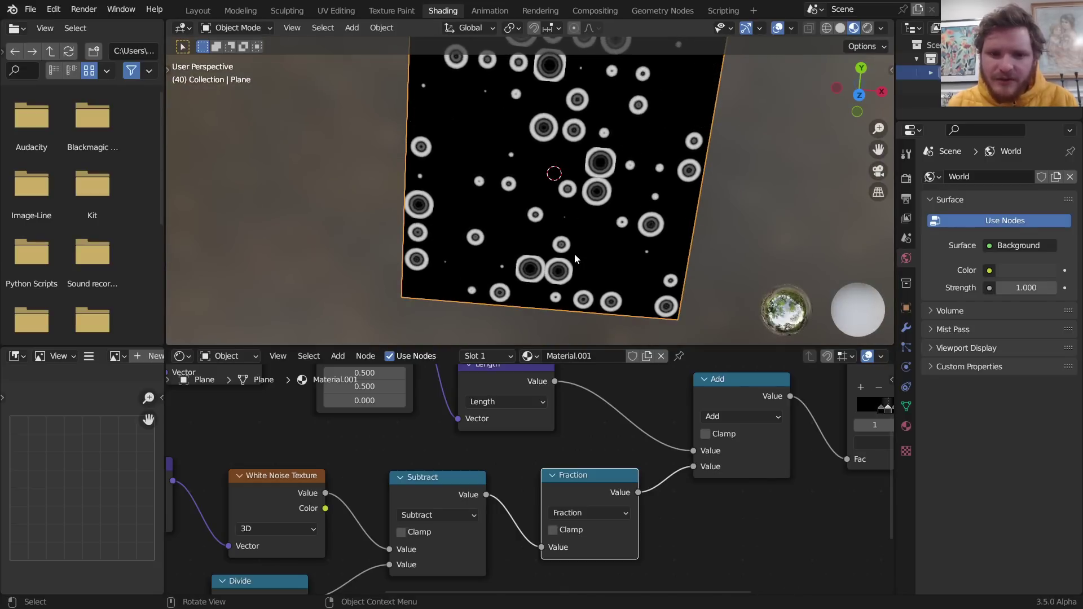
scroll(720, 423, down, 3)
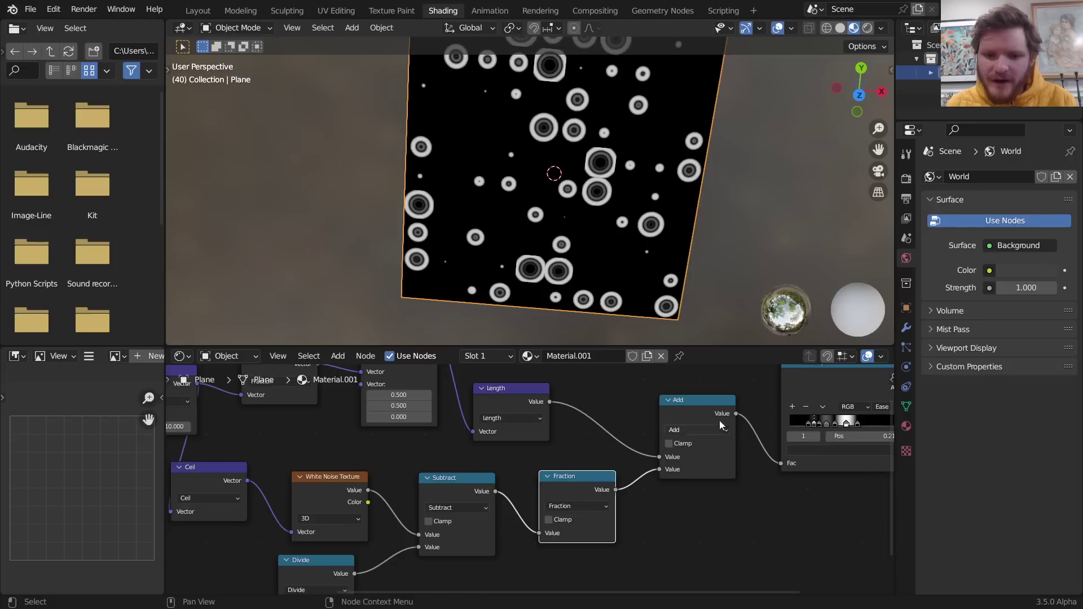
middle_drag(740, 412, 522, 487)
ctrl+shift+click(289, 468)
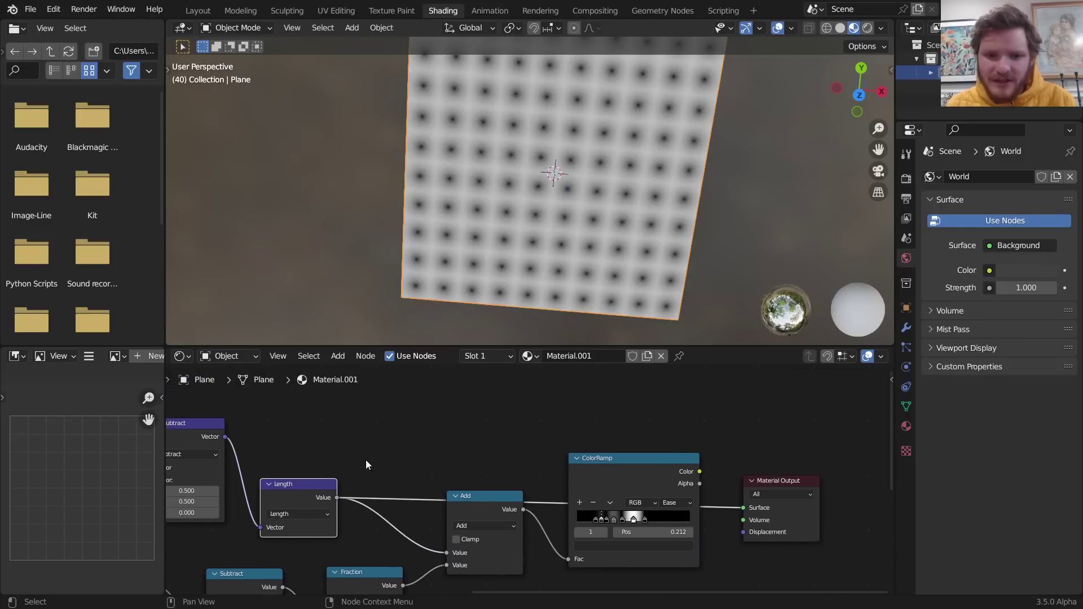
Insert a Map Range node between the Length node and the Material Output, and position it above the ColorRamp
key(shift+a)
click(413, 405)
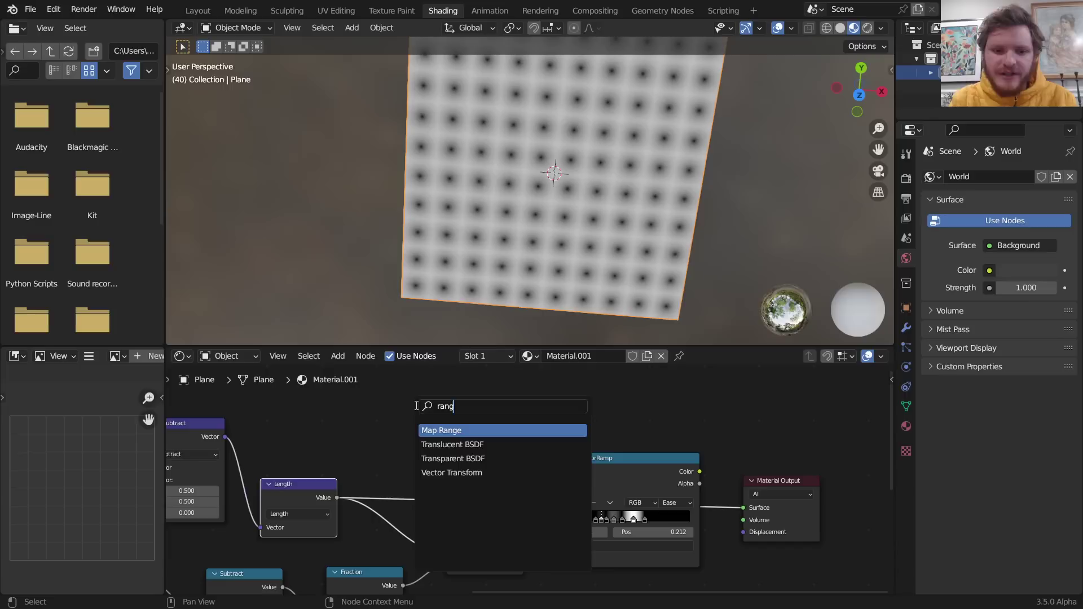
key(Return)
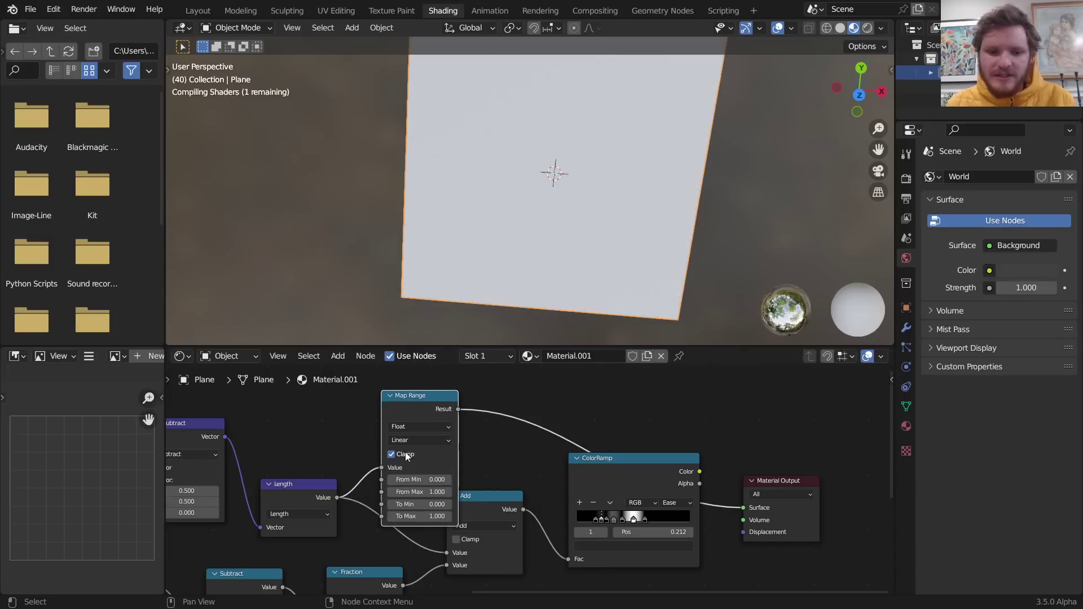
click(859, 95)
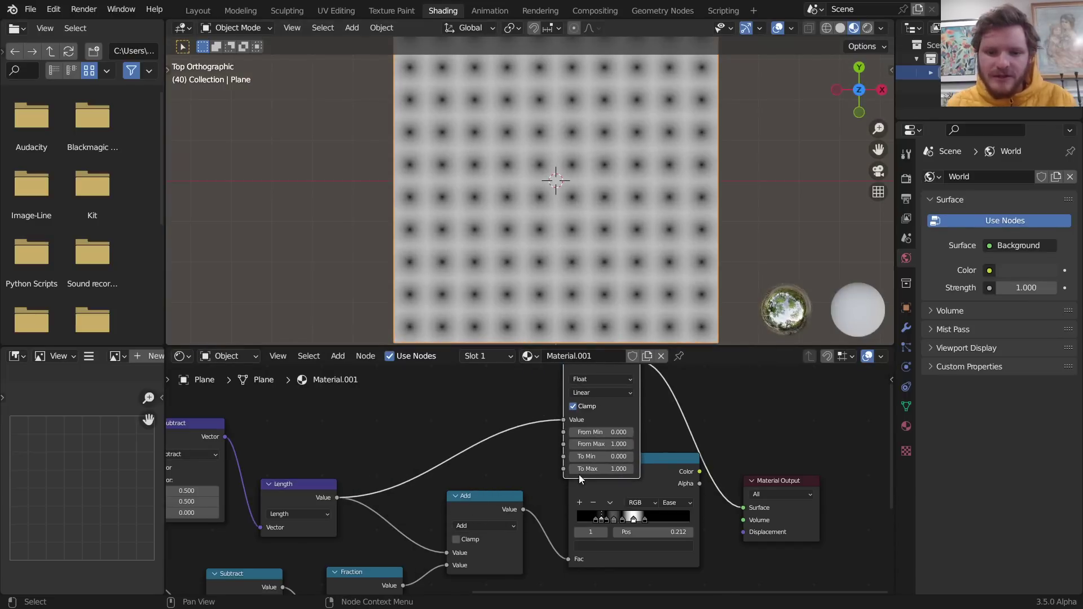
middle_drag(598, 457, 601, 516)
key(g)
Set the Map Range node's To Min to 1, To Max to 0, From Min to -0.510 and From Max to 0.490
click(566, 483)
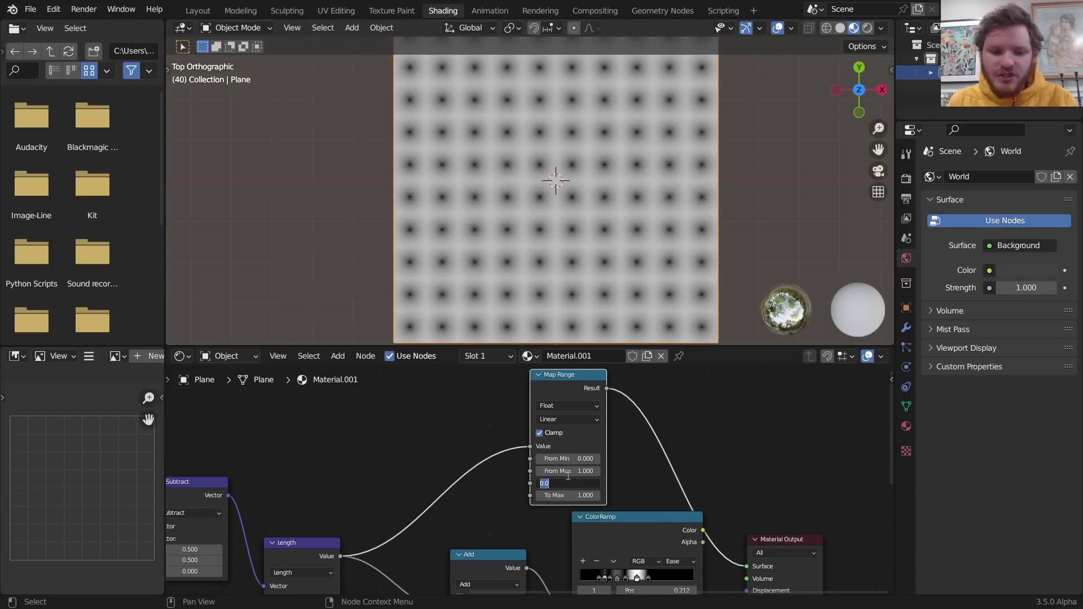
text(1)
key(Tab)
text(0)
key(Return)
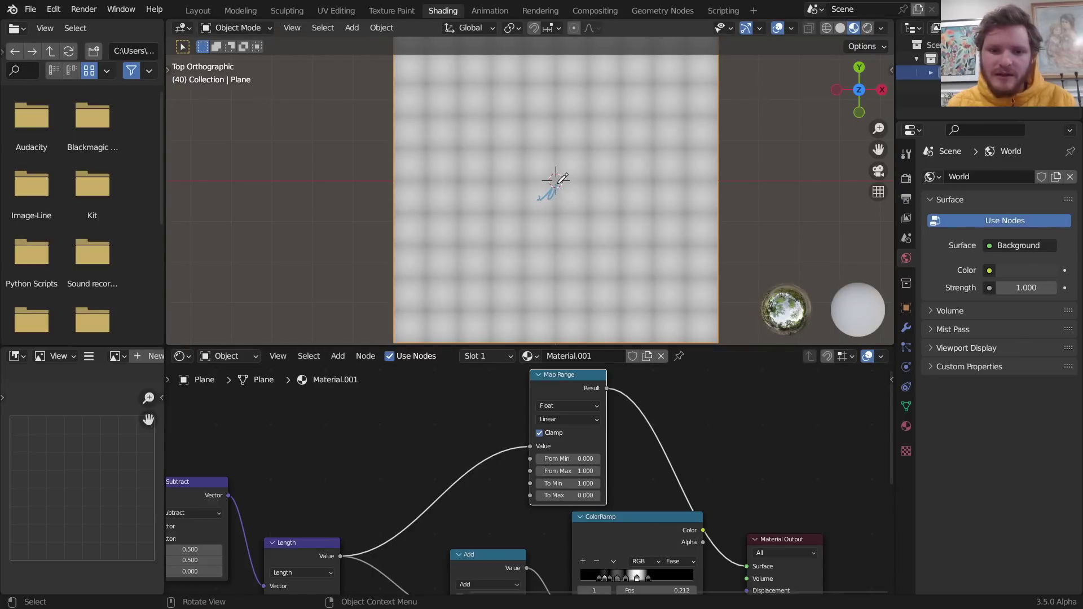
scroll(617, 491, up, 1)
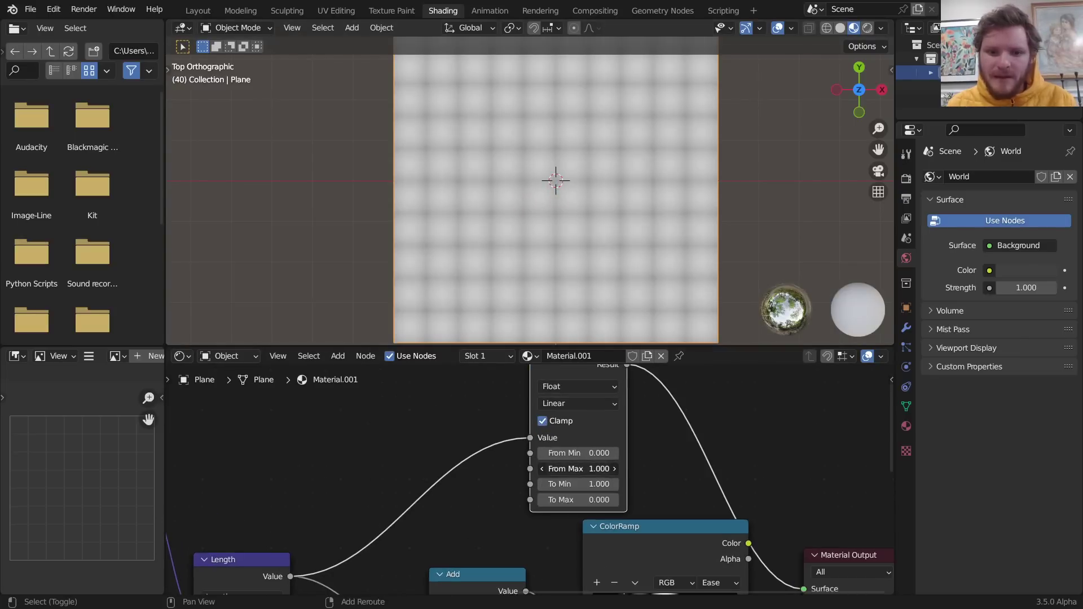
drag(581, 468, 552, 454)
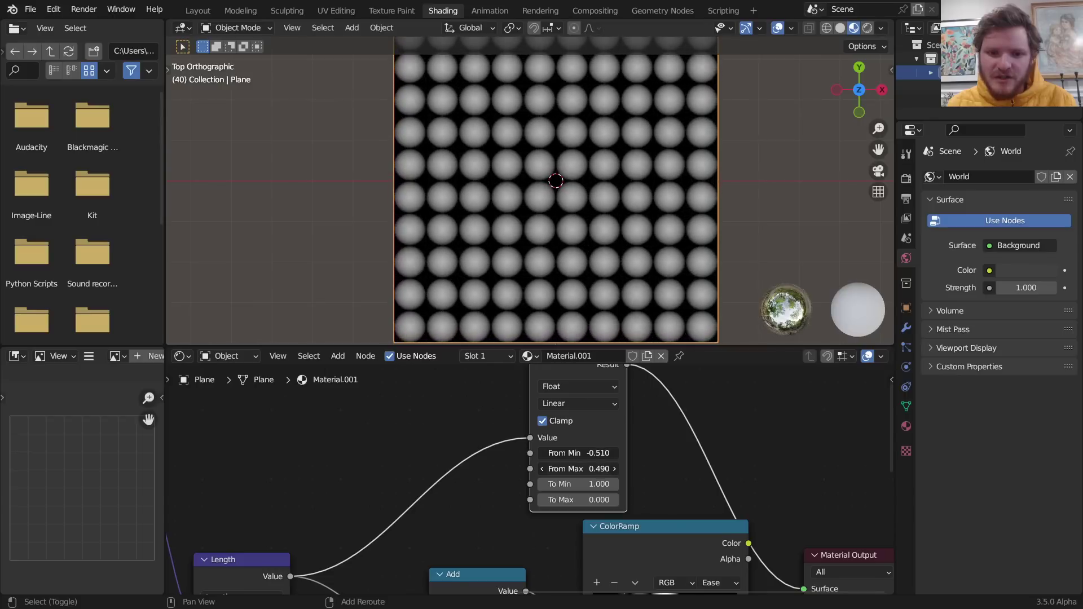
Move the Material Output away and insert a Math node set to Multiply between the Map Range and the Material Output
middle_drag(712, 513, 514, 459)
drag(689, 485, 789, 458)
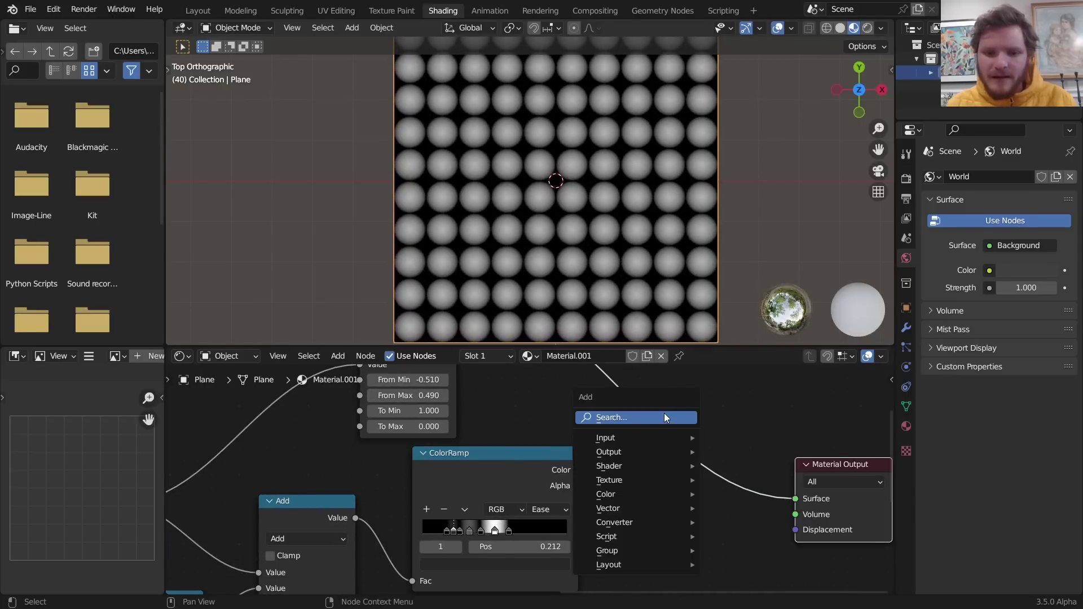
click(665, 418)
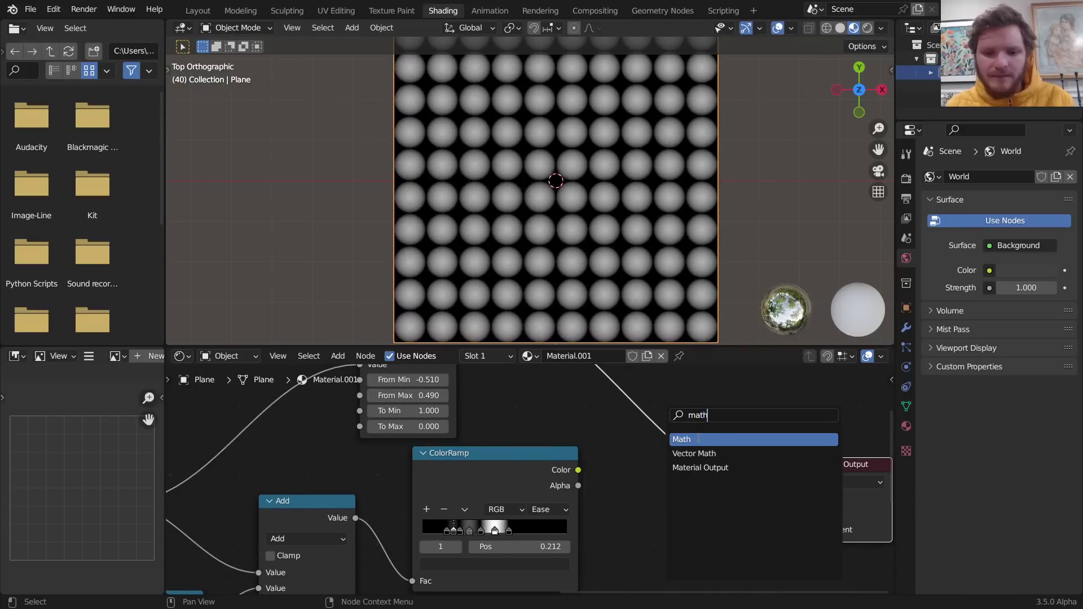
click(698, 439)
click(660, 421)
click(661, 421)
click(591, 276)
Connect the ColorRamp's Color to the Multiply node's second value and play the animation briefly
drag(578, 469, 630, 475)
key(space)
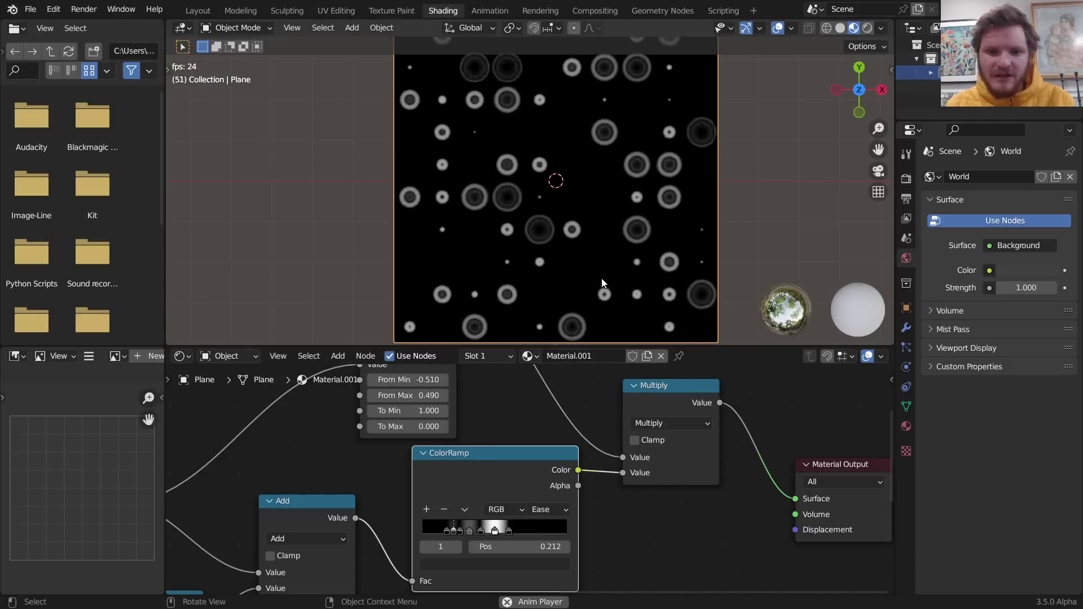
key(space)
Preview the ColorRamp and Map Range outputs separately to compare the rings with the radial fade close up
middle_drag(534, 453, 634, 517)
scroll(459, 89, up, 5)
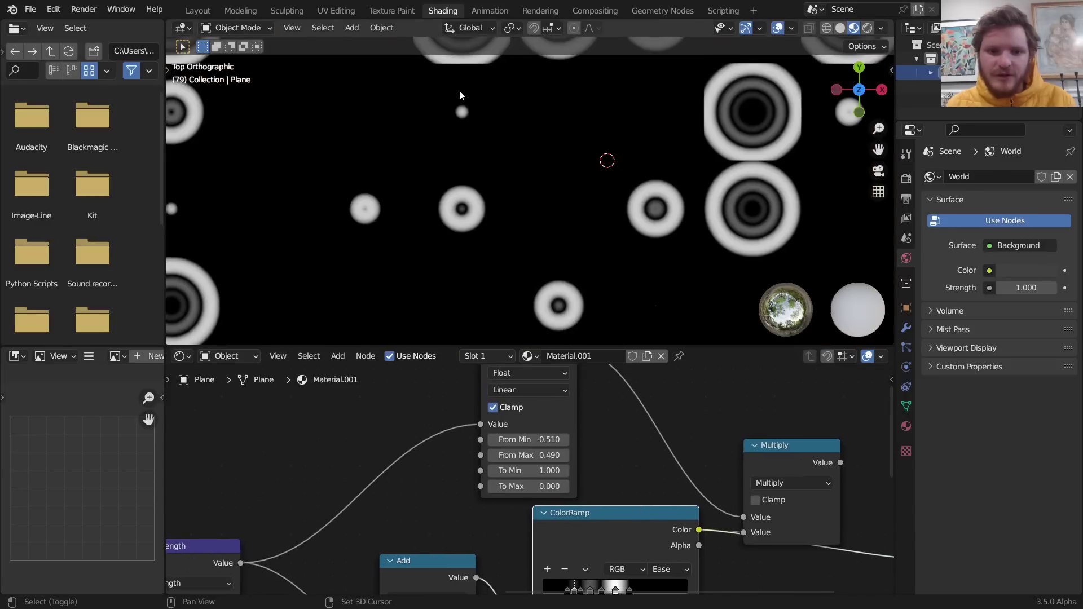
scroll(496, 210, up, 5)
middle_drag(539, 406, 543, 417)
ctrl+shift+click(536, 385)
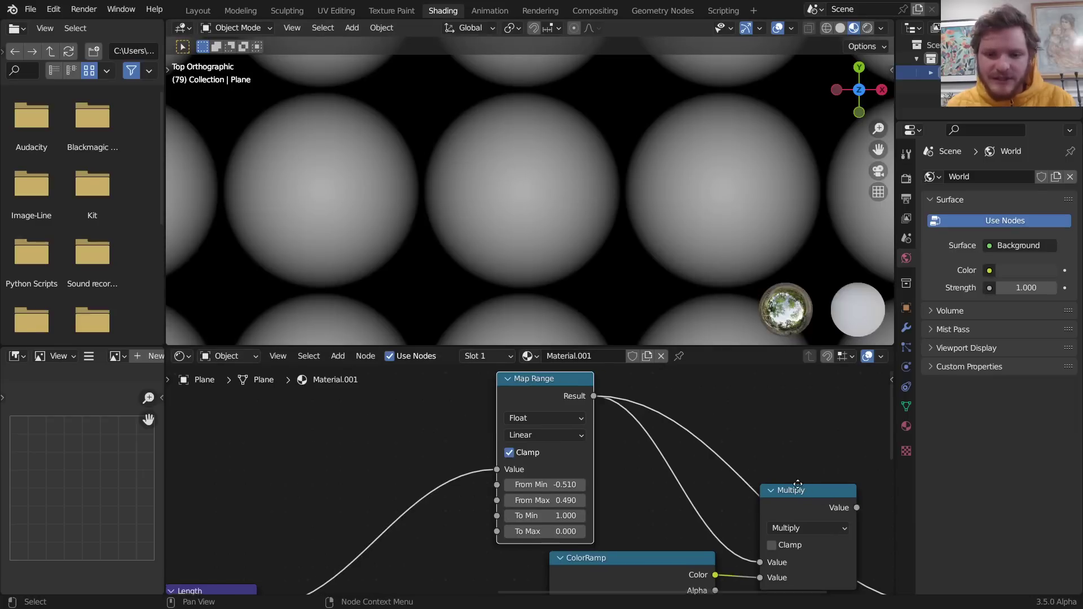
Preview the Multiply node's result and play the animation, examining the fading rings across the whole plane at an angle
middle_drag(811, 494, 587, 417)
key(space)
scroll(595, 201, down, 9)
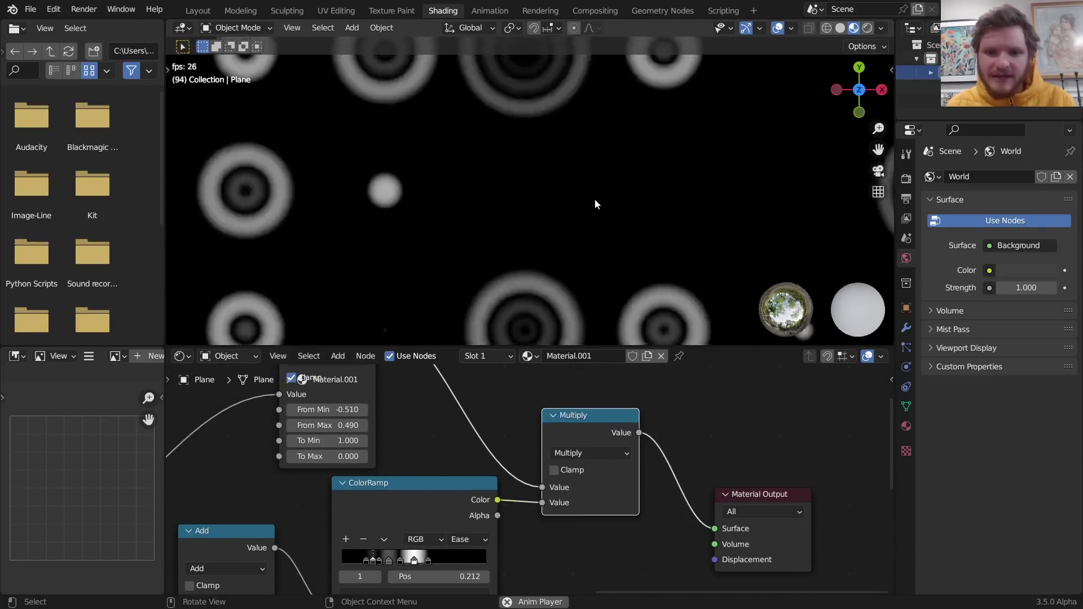
middle_drag(573, 249, 586, 205)
shift+middle_drag(586, 265, 604, 178)
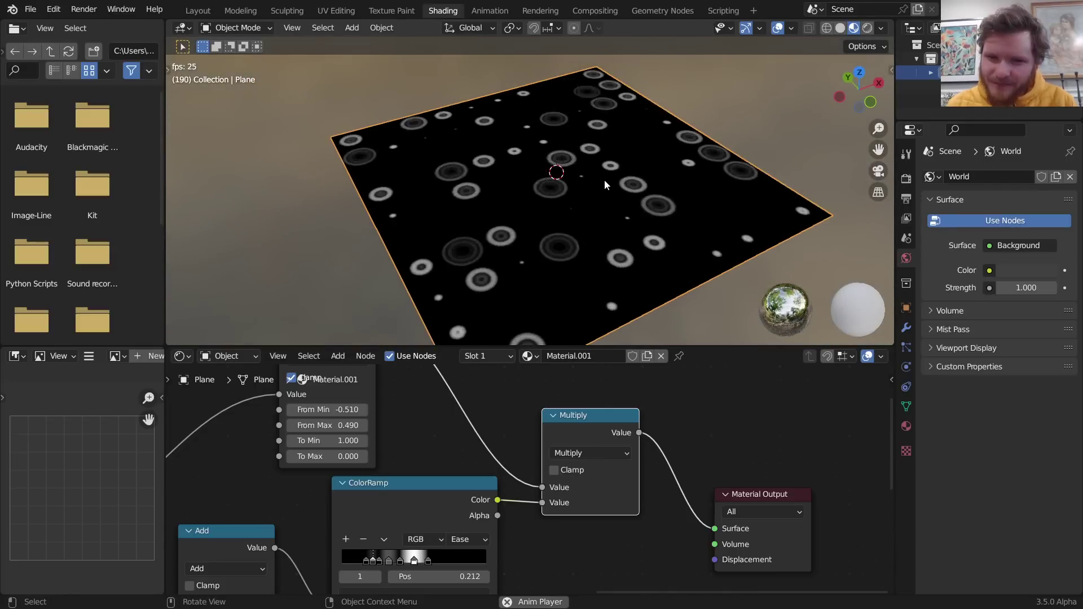
Review the math Subtract, Fraction and Add nodes and replay the ripple animation
middle_drag(335, 478, 584, 558)
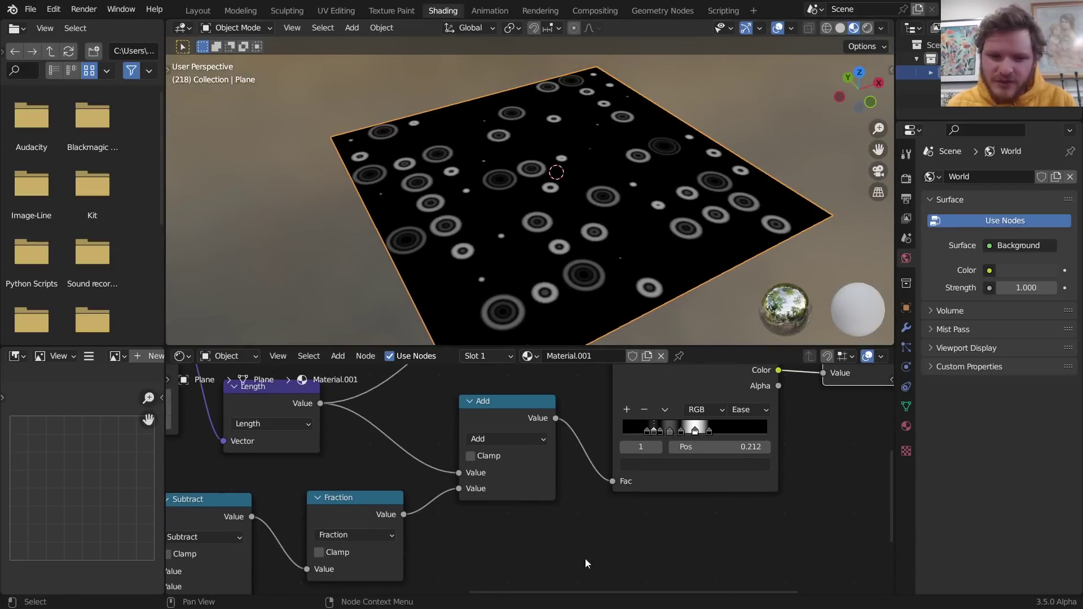
middle_drag(350, 509, 421, 501)
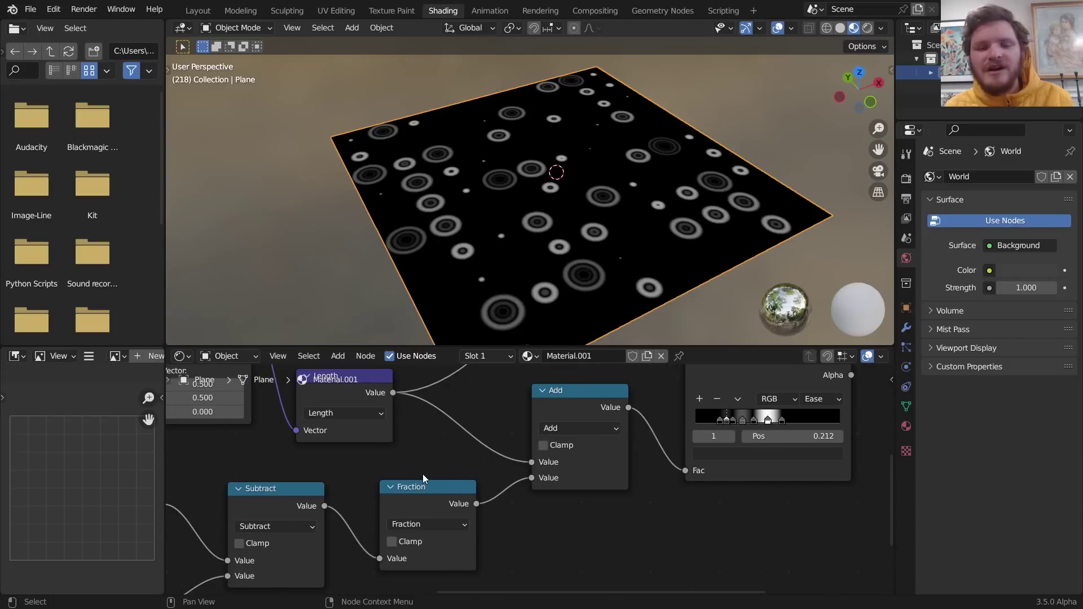
key(space)
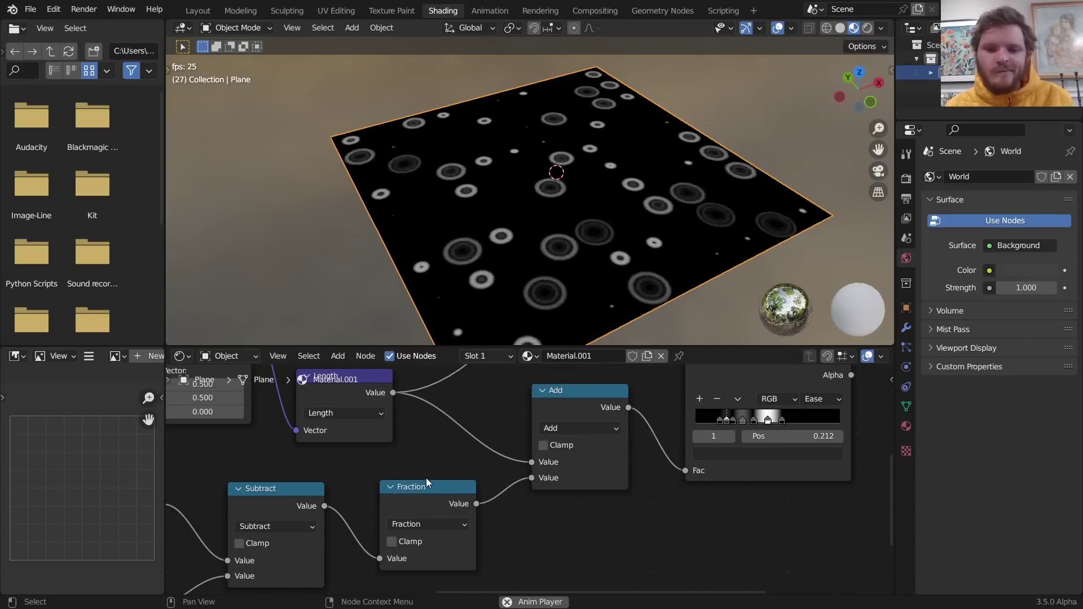
scroll(681, 241, down, 3)
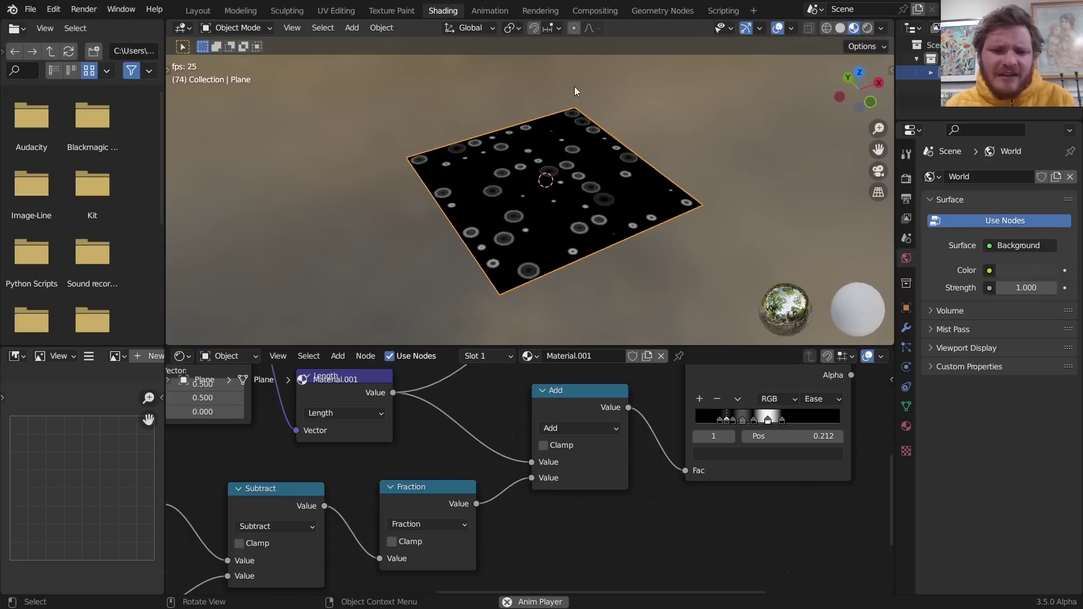
key(space)
Try a value of 62.3 in the vector Scale node and play the animation with denser ripples
middle_drag(274, 394, 894, 477)
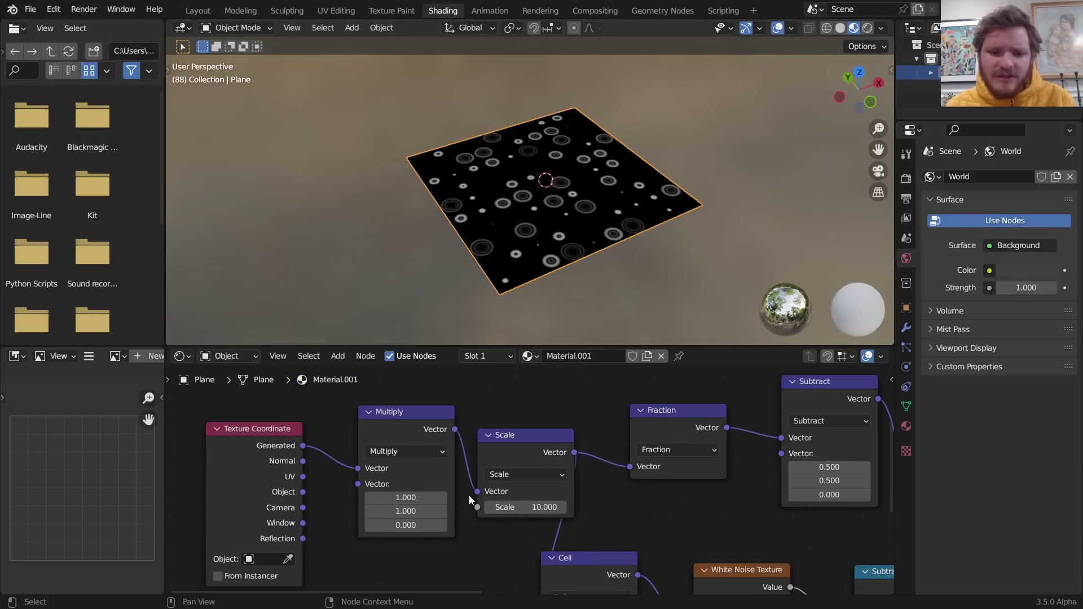
drag(528, 507, 595, 507)
key(space)
scroll(622, 204, up, 5)
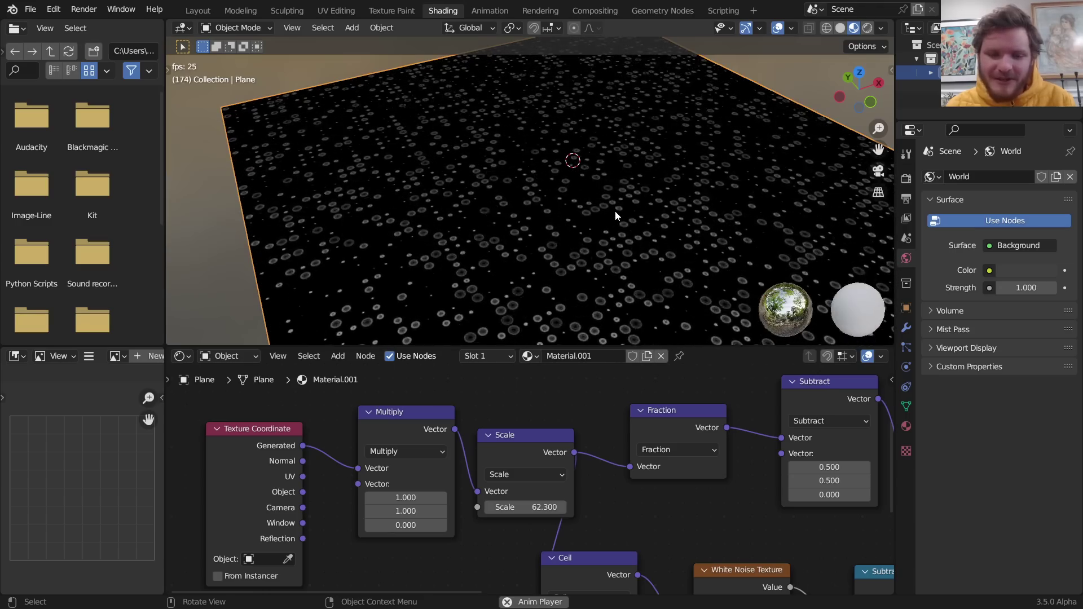
scroll(614, 211, down, 5)
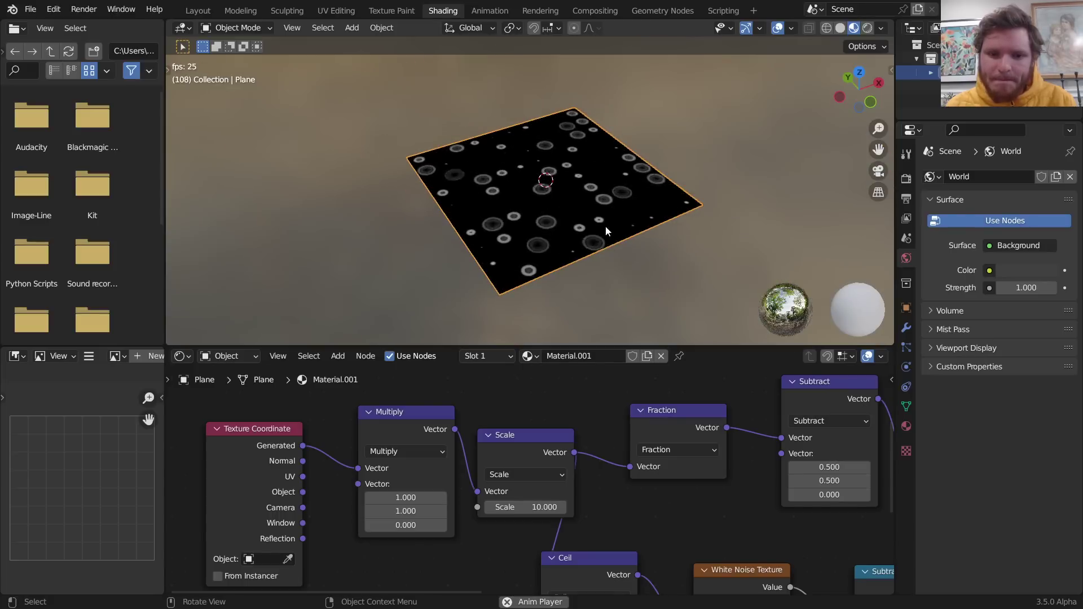
Save the project on the Desktop as rainpart1.blend and replay the animation
scroll(599, 229, up, 3)
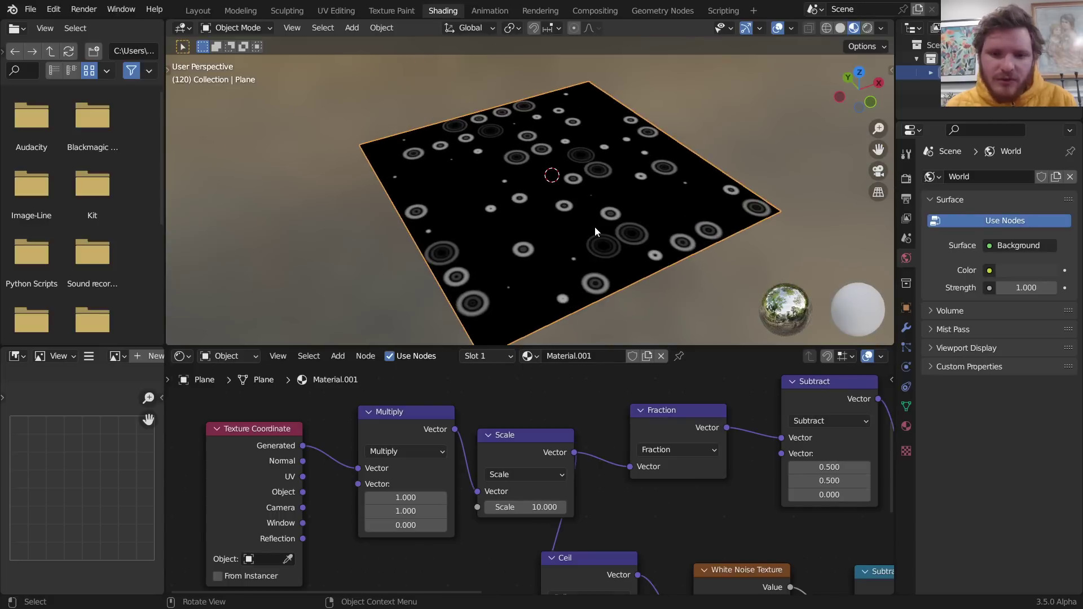
key(ctrl+s)
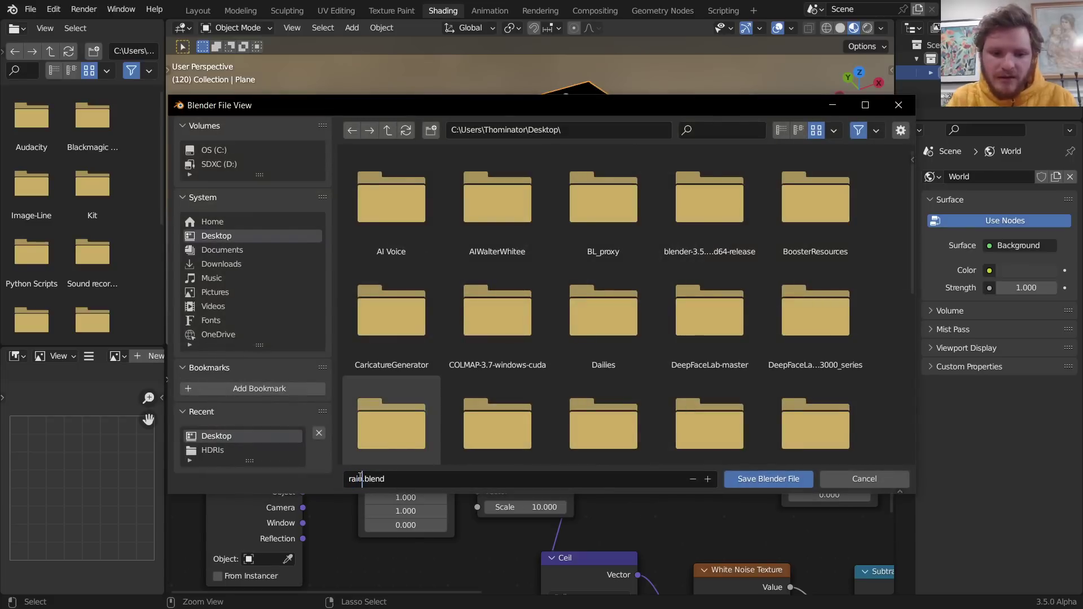
key(Return)
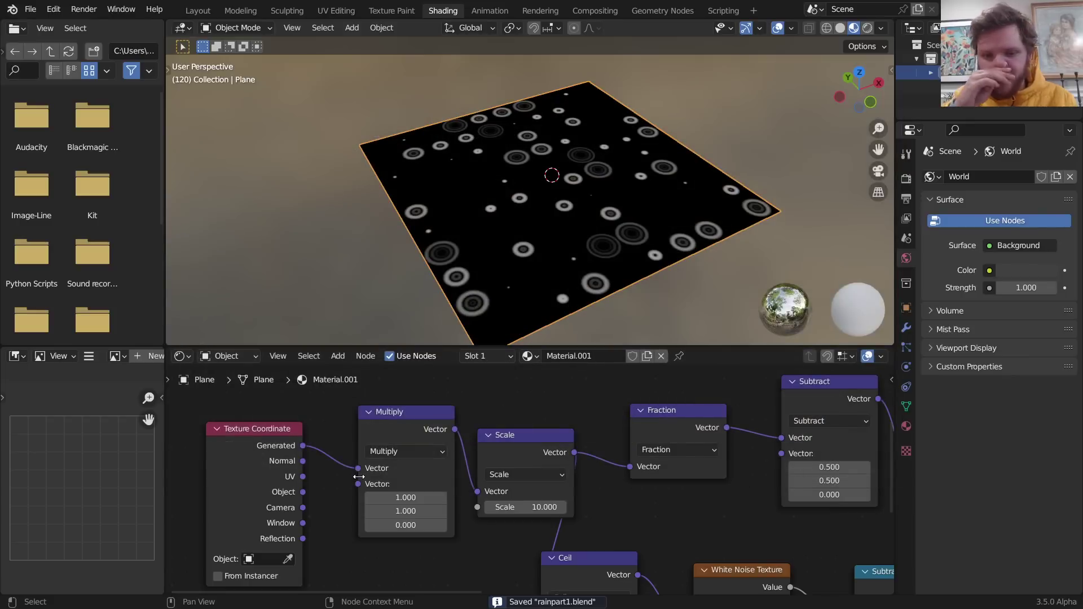
key(space)
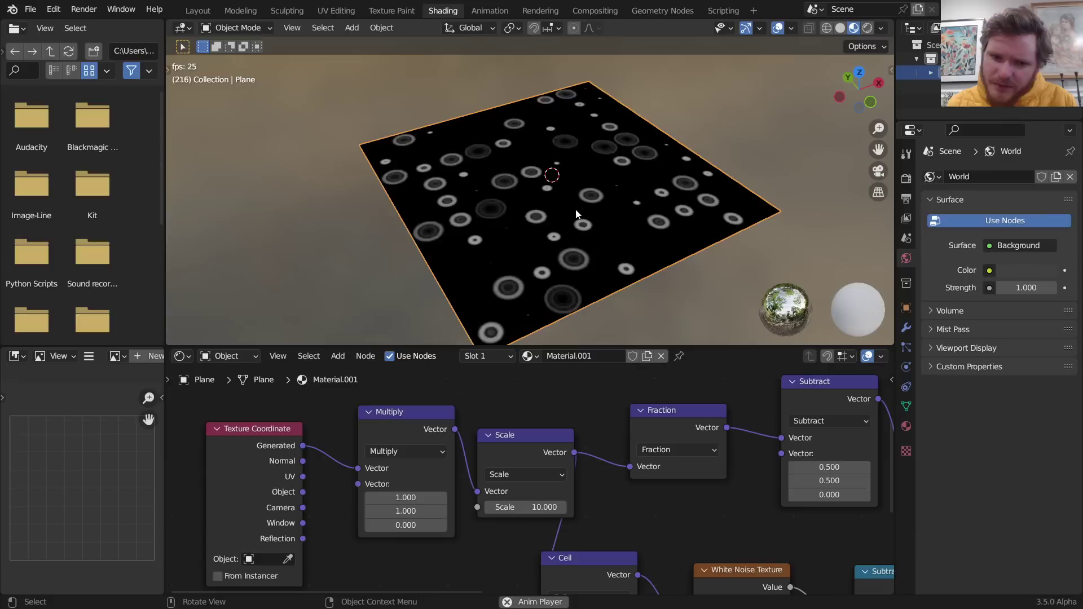
Move the Ceil and White Noise Texture nodes away from the math Subtract node to leave space before Divide
scroll(654, 429, down, 3)
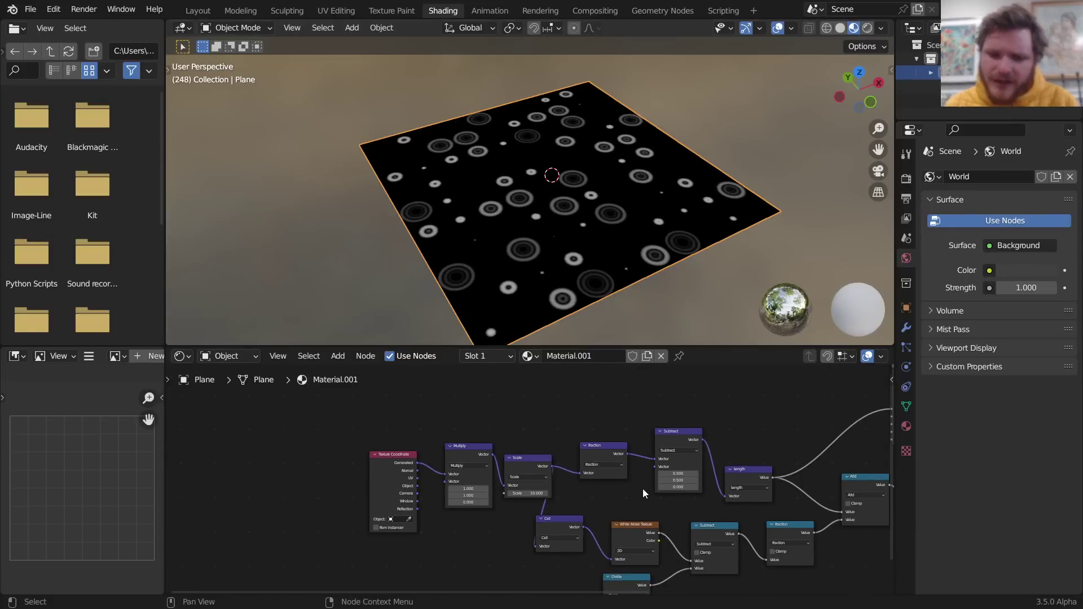
middle_drag(641, 489, 508, 402)
scroll(501, 428, up, 1)
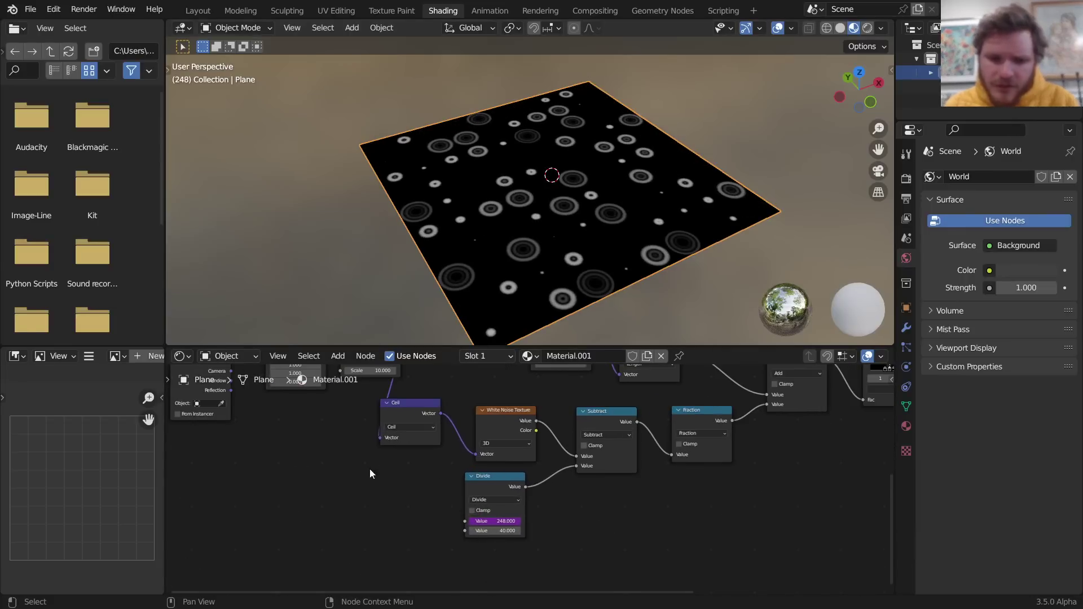
drag(495, 425, 495, 427)
key(g)
click(287, 476)
middle_drag(428, 470, 498, 438)
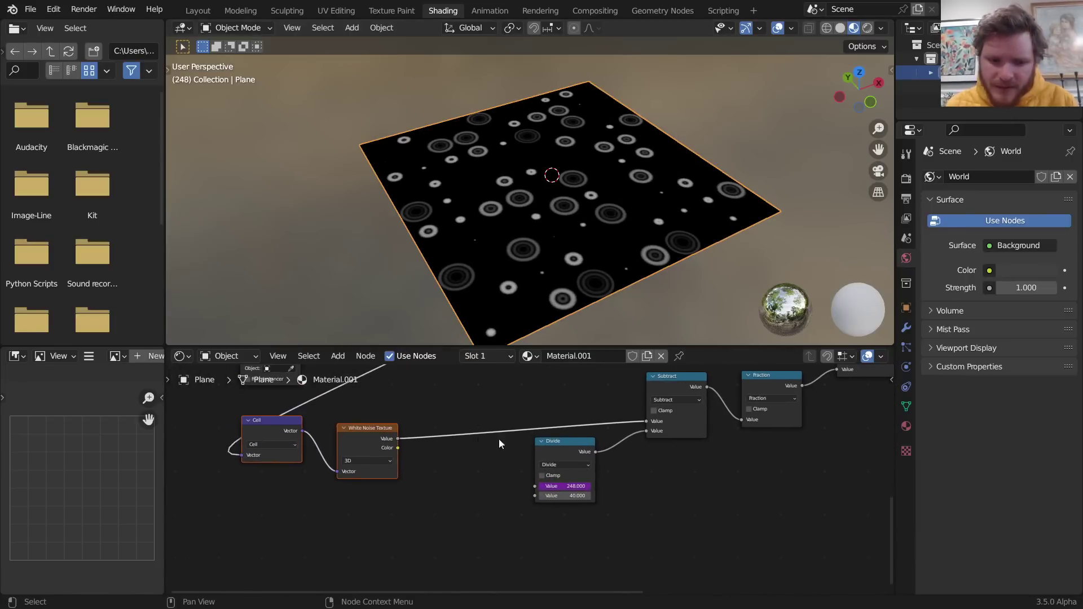
Add a Separate XYZ node between the White Noise Texture and Divide, and preview the texture's Color output
scroll(531, 468, up, 4)
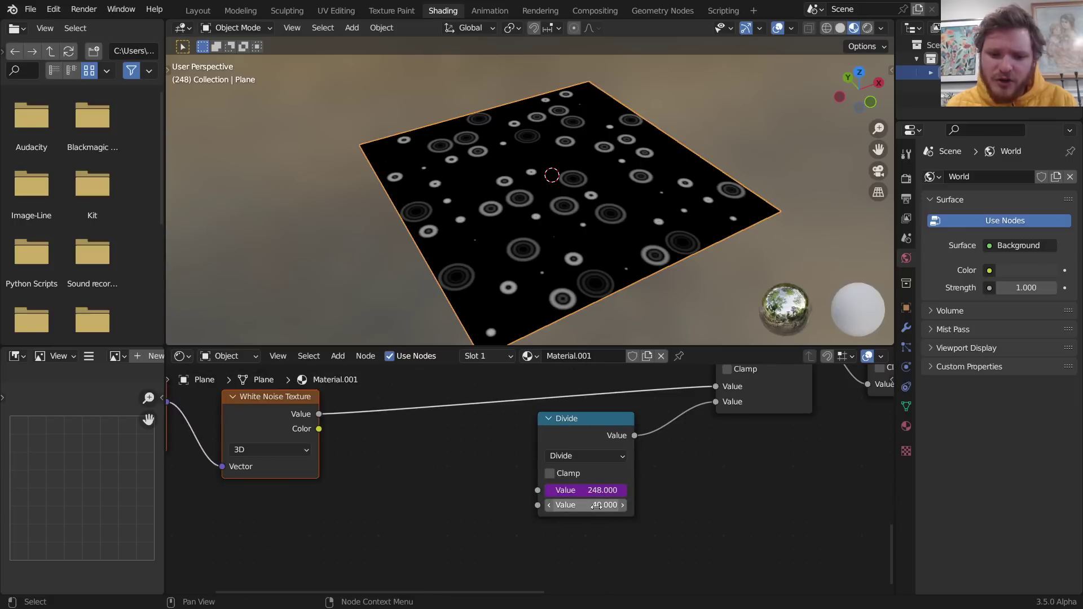
middle_drag(455, 477, 510, 456)
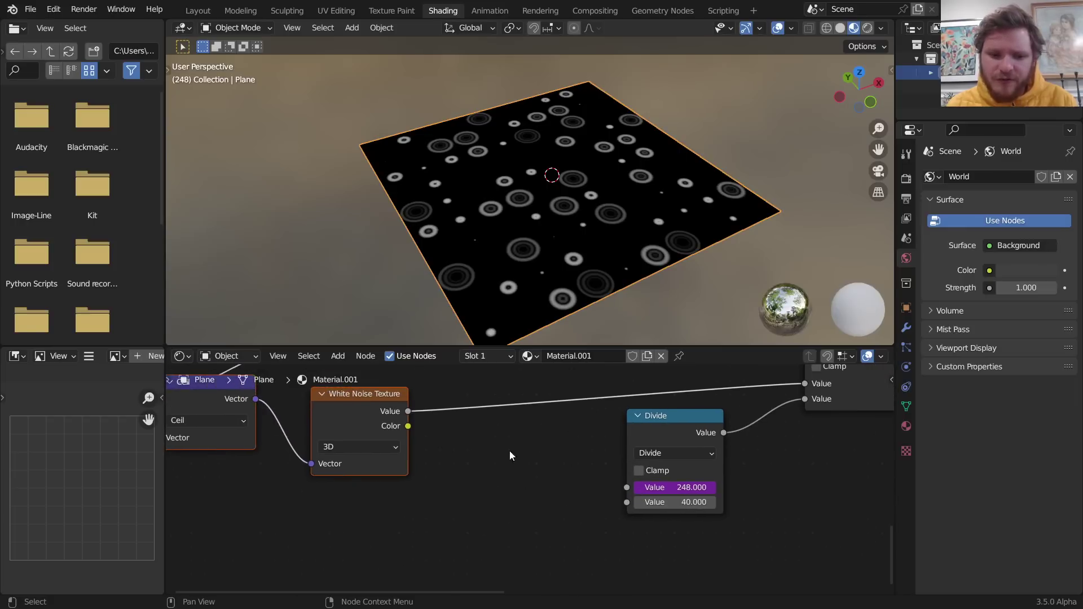
click(429, 424)
text(se)
click(460, 448)
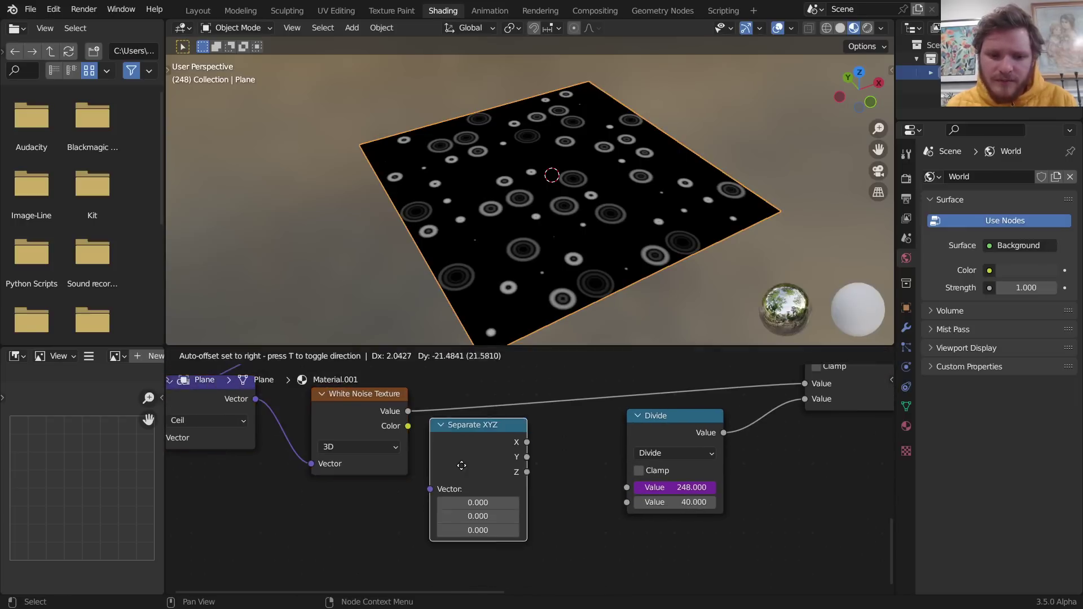
click(473, 498)
ctrl+shift+click(384, 417)
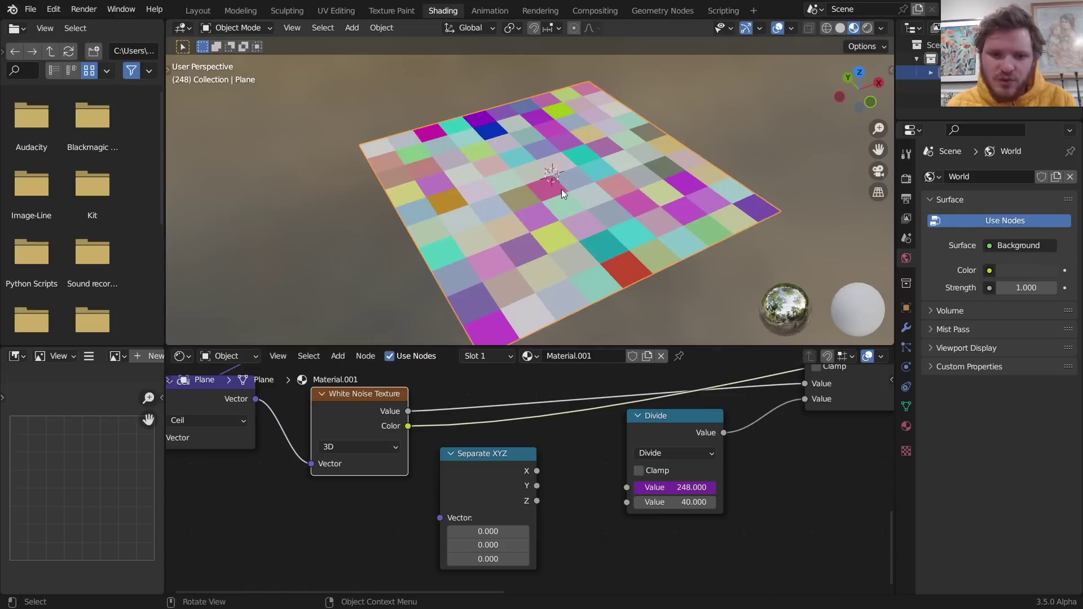
Try feeding the White Noise Texture's Value output into Separate XYZ and preview its Y, X and Z outputs in turn
ctrl+shift+click(485, 469)
ctrl+shift+click(485, 469)
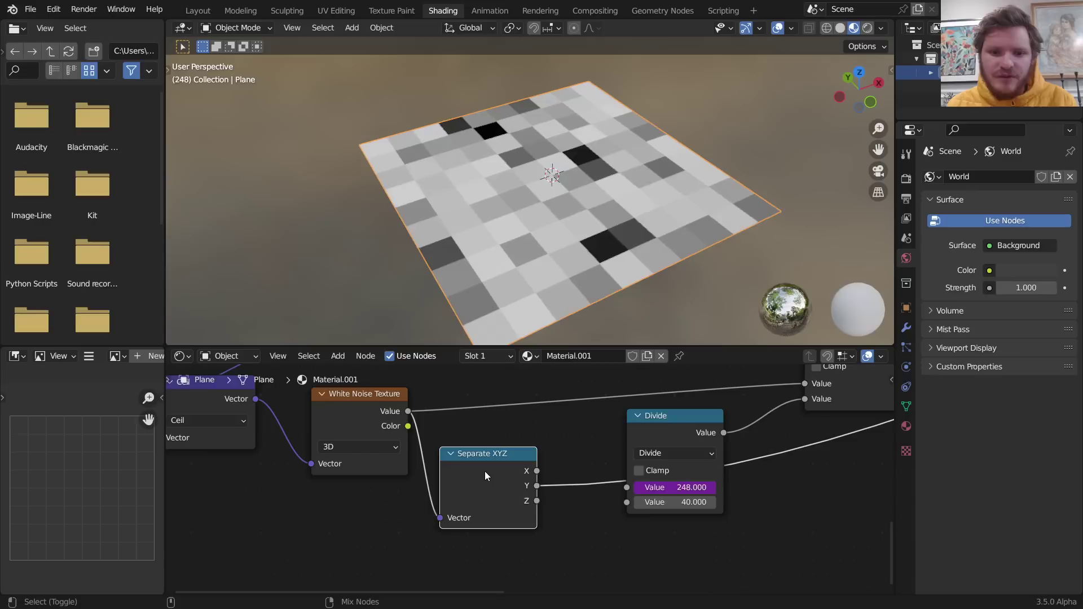
ctrl+shift+click(485, 471)
ctrl+shift+click(488, 468)
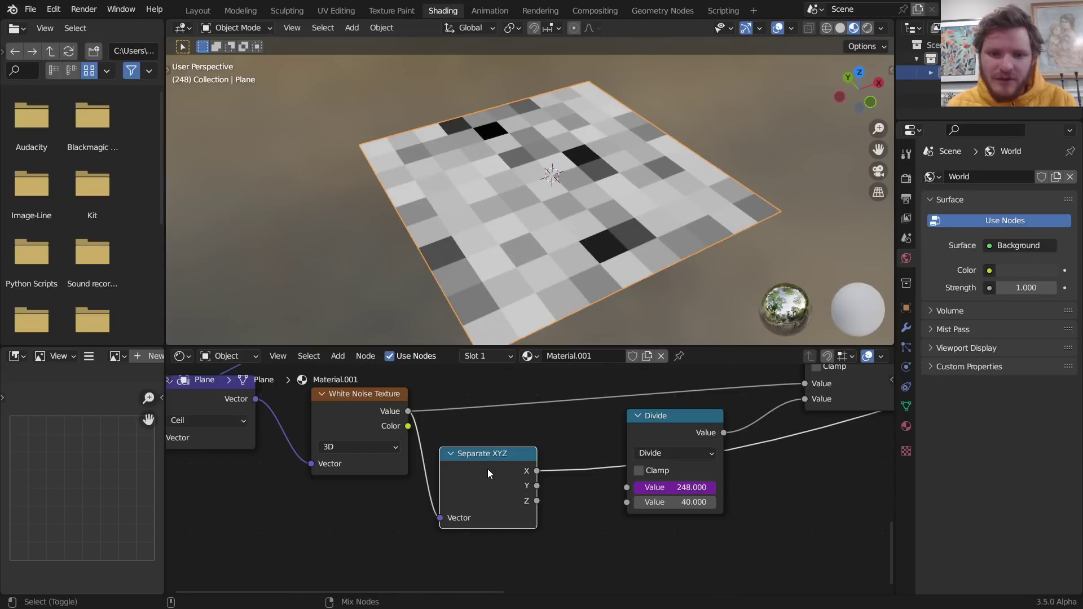
ctrl+shift+click(487, 469)
ctrl+shift+click(488, 468)
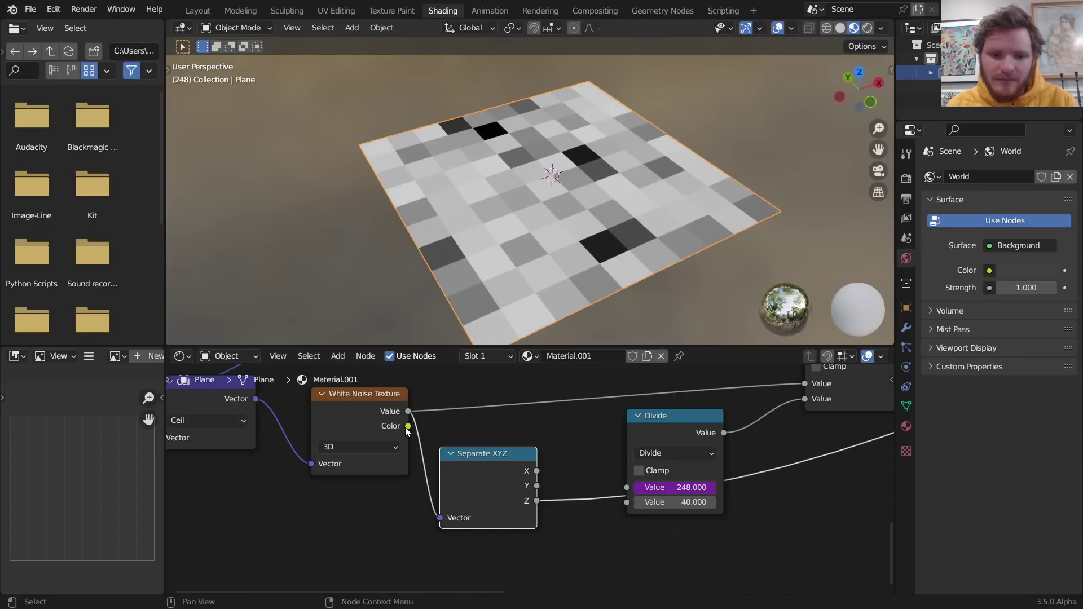
Feed the White Noise Texture's Color output into Separate XYZ, move that node down and preview its X output
drag(442, 515, 442, 516)
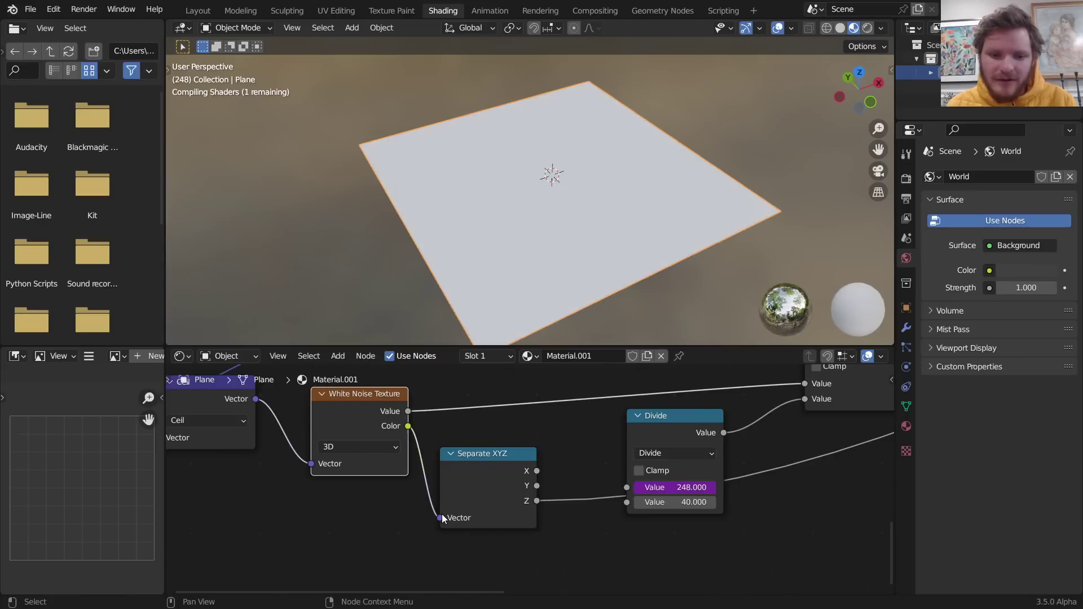
ctrl+shift+click(505, 471)
ctrl+shift+click(506, 468)
ctrl+shift+click(506, 469)
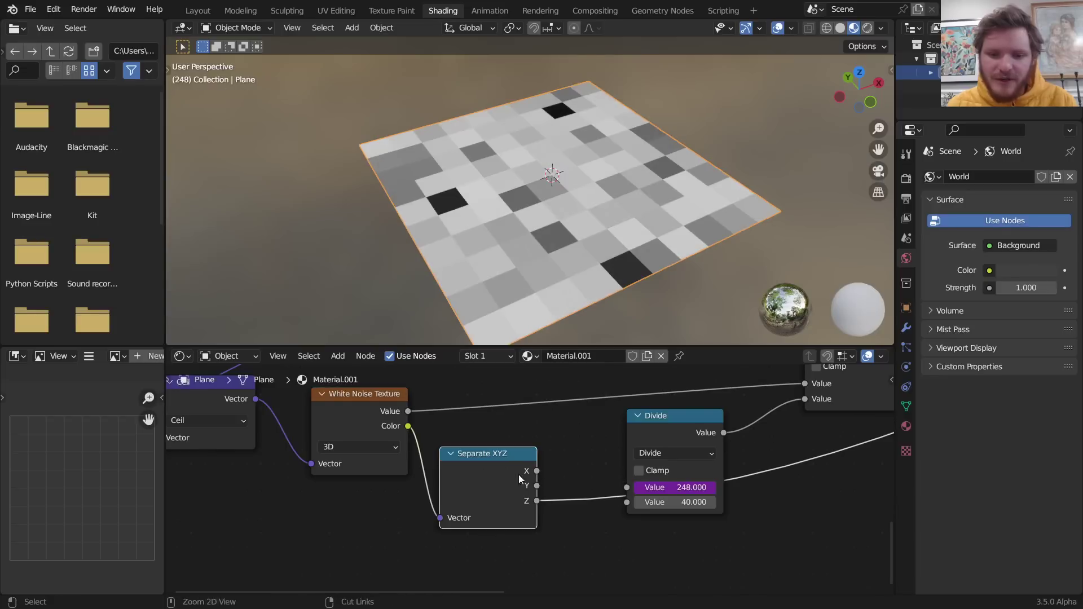
drag(490, 467, 442, 515)
middle_drag(490, 483, 458, 447)
ctrl+shift+click(433, 475)
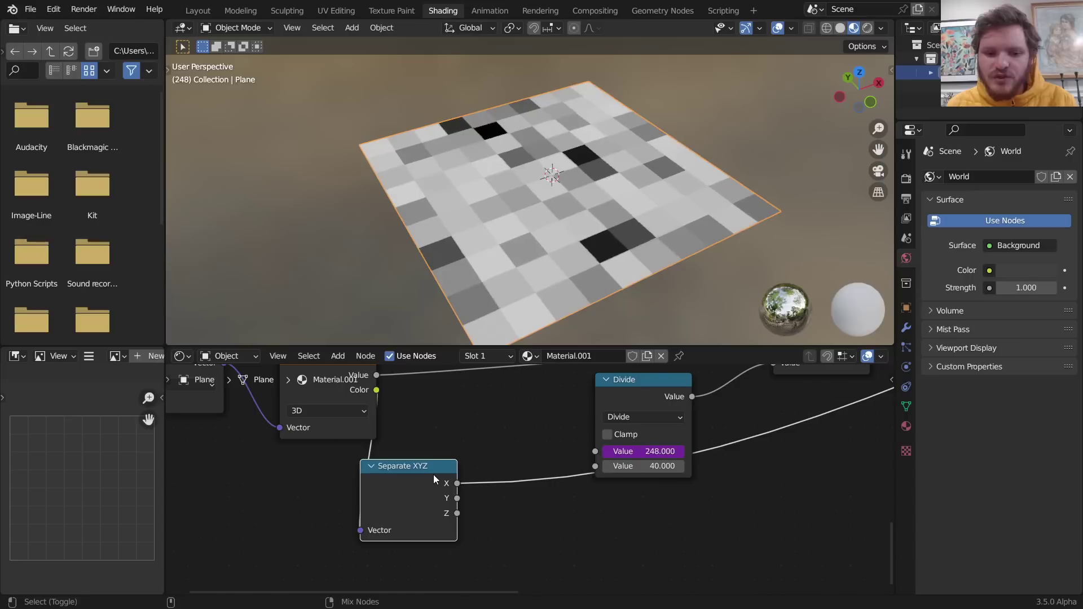
Add a Map Range node on the X output of Separate XYZ and place it just below the Divide node
key(shift+a)
click(466, 440)
text(rang)
key(Return)
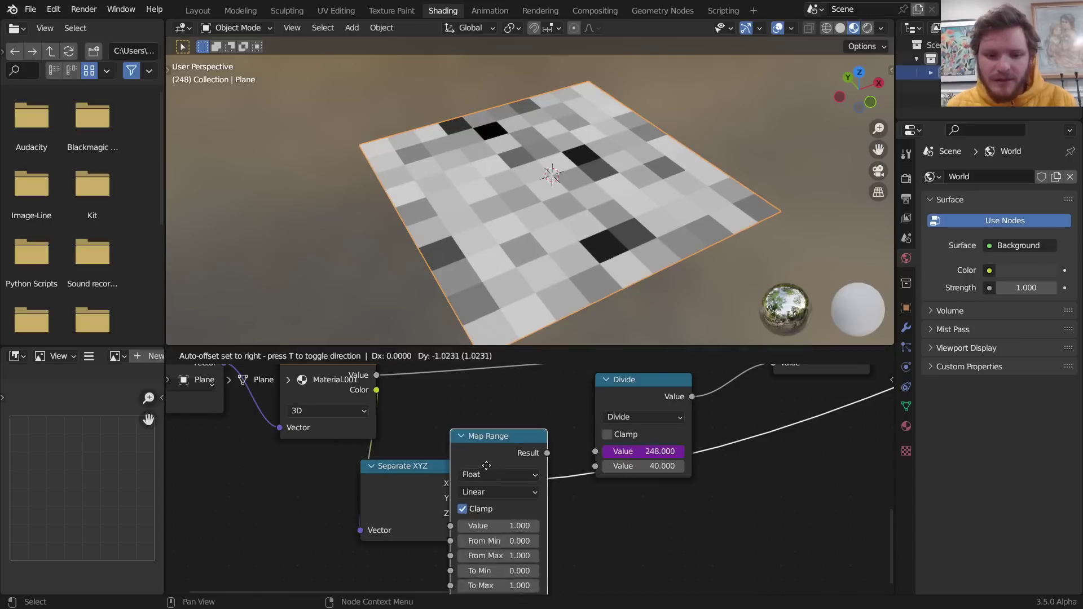
click(514, 486)
middle_drag(521, 509, 516, 433)
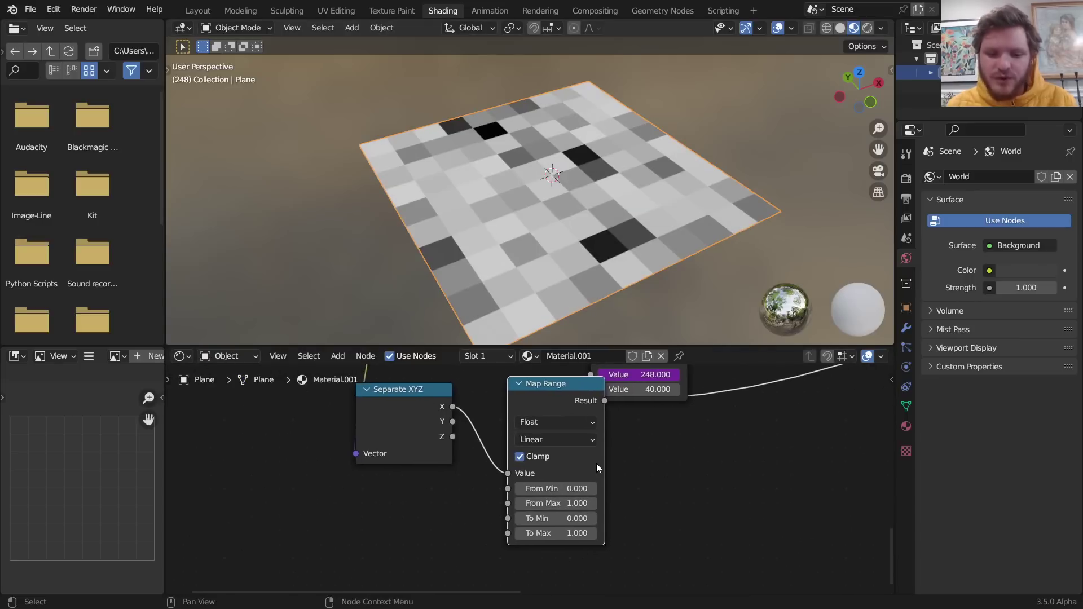
drag(556, 399, 537, 412)
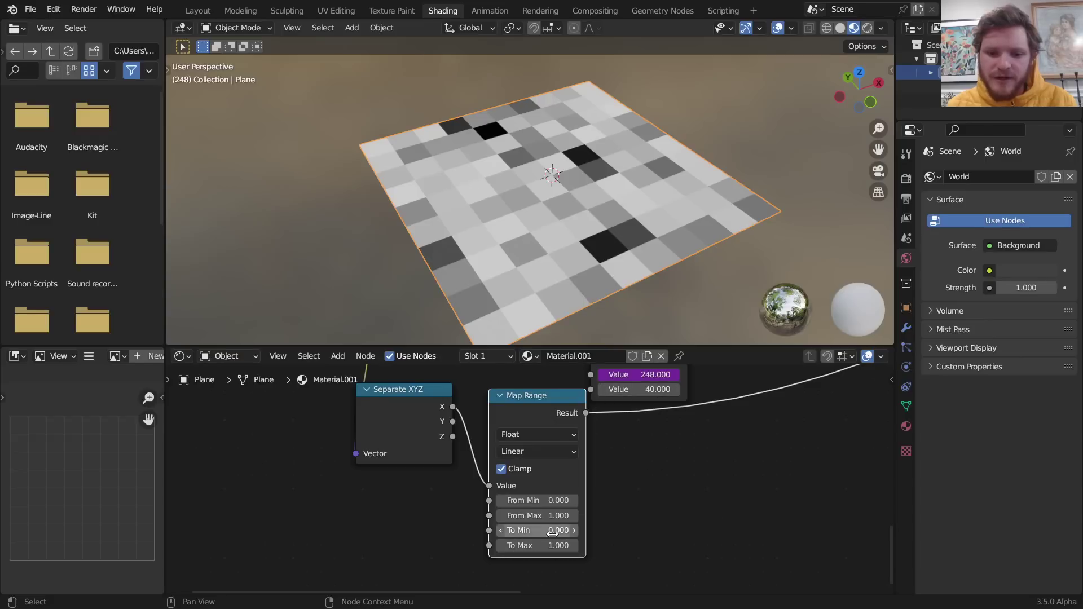
Set the new Map Range node's To Min to 30 and To Max to 50
key(Tab)
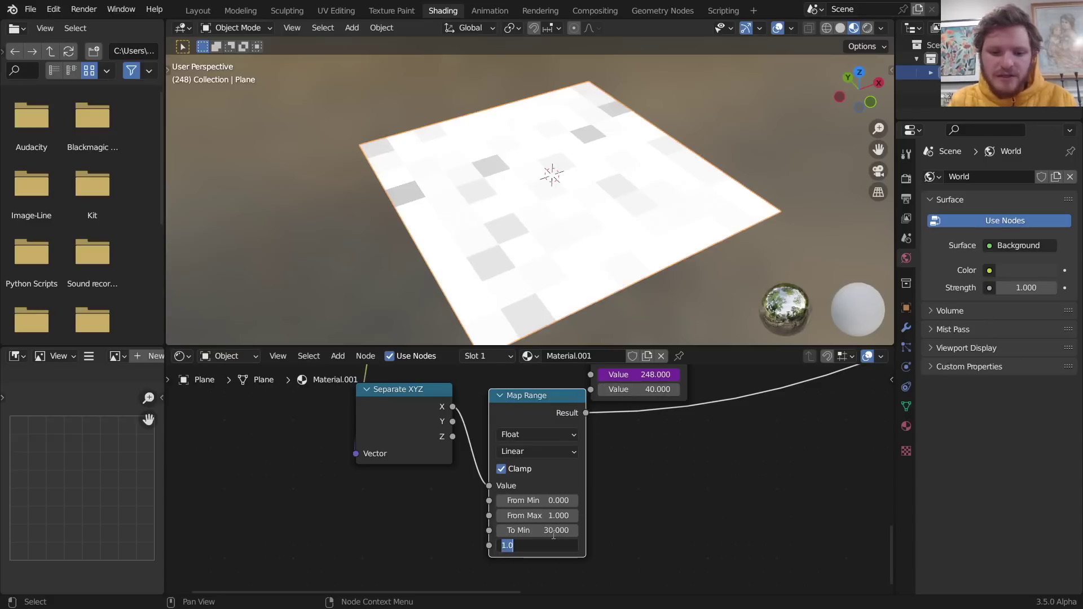
text(50)
key(Return)
middle_drag(604, 418, 587, 502)
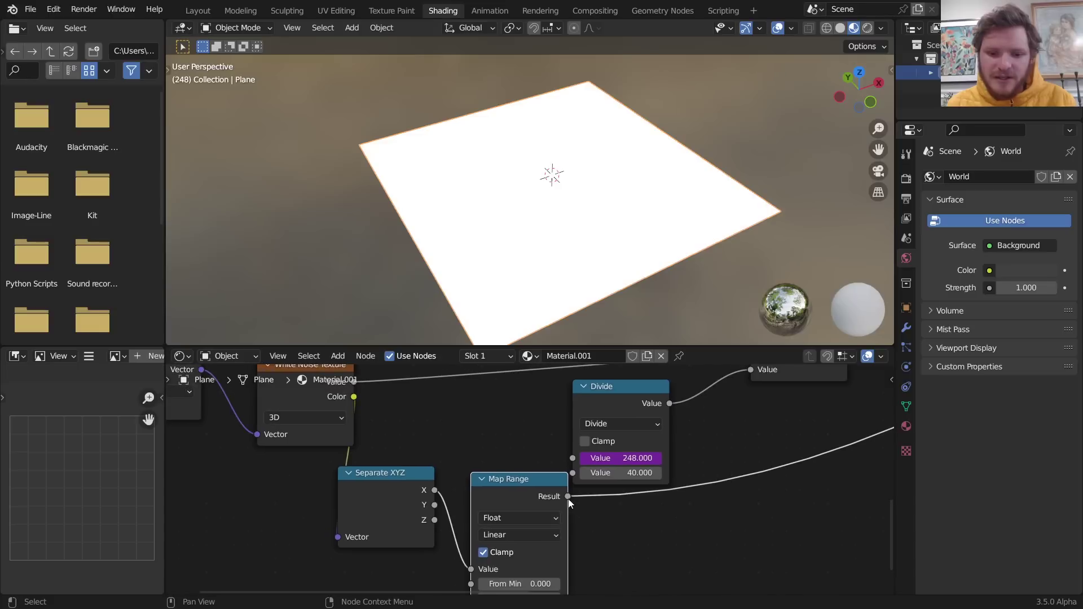
Connect the Map Range Result to Divide's second value, preview the Multiply node and play the animation
drag(575, 468, 573, 472)
scroll(630, 469, down, 3)
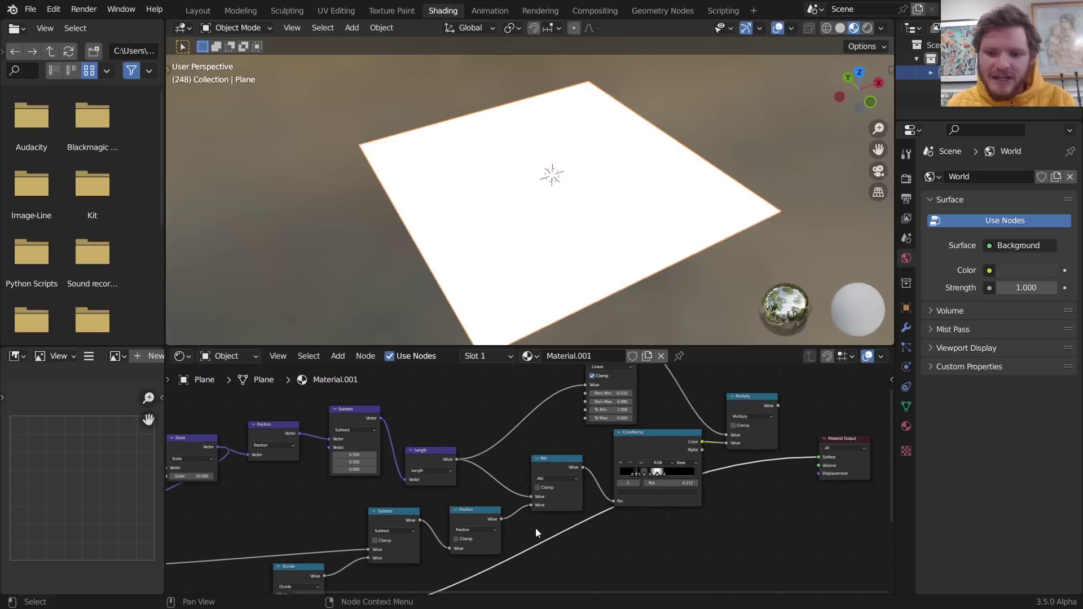
ctrl+shift+click(750, 404)
key(space)
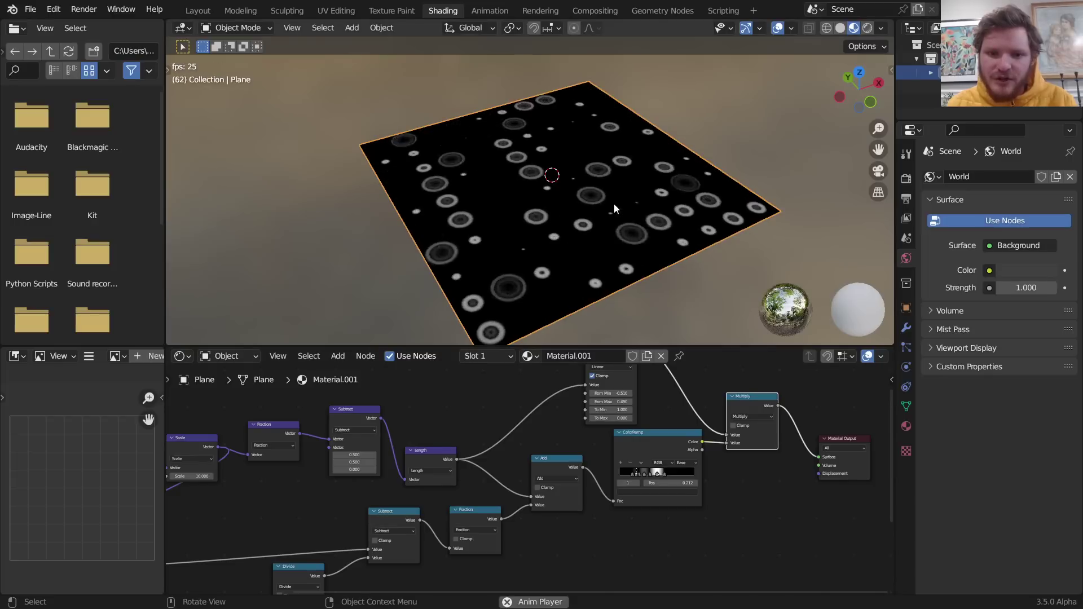
Try a To Min value of 1 in the Map Range node during playback, and undo it
middle_drag(513, 460, 638, 514)
scroll(405, 491, up, 2)
middle_drag(456, 527, 691, 510)
scroll(569, 502, up, 2)
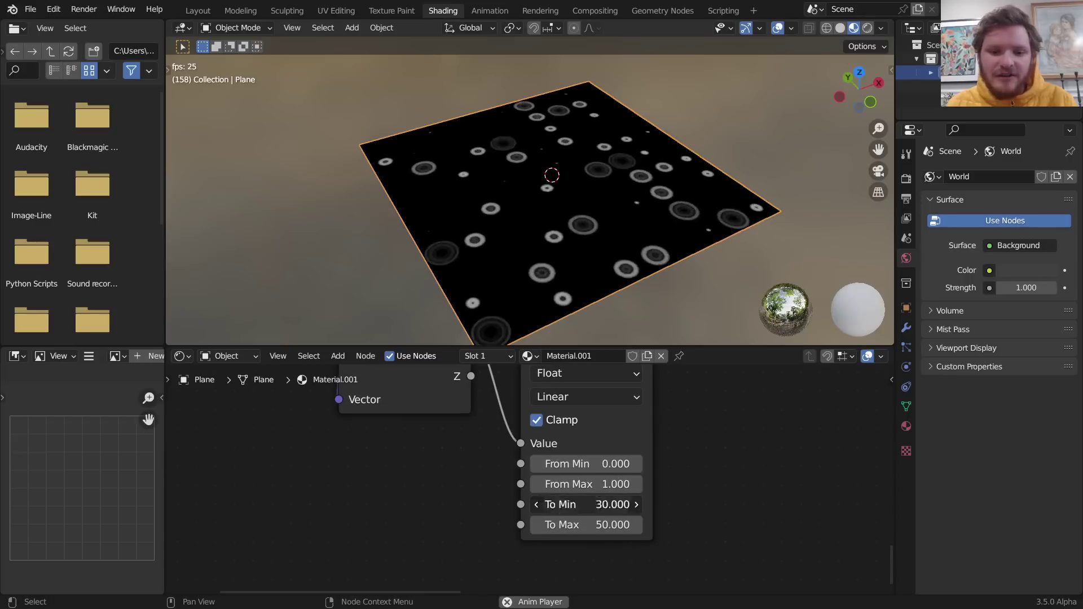
key(Return)
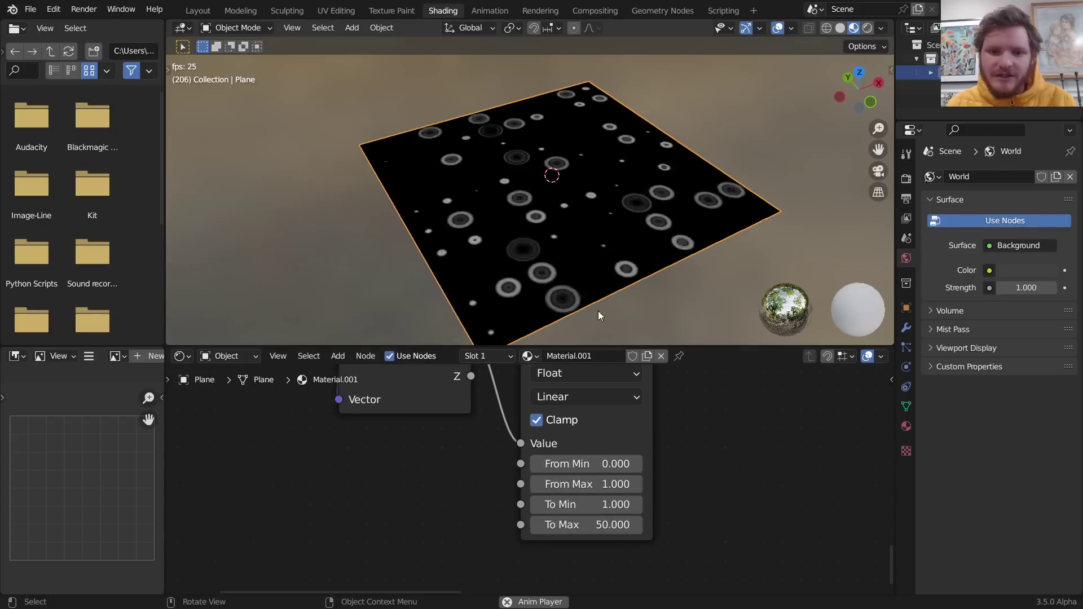
key(ctrl+z)
Set the Map Range node's To Min to 20 and To Max to 40 while the animation plays
click(603, 508)
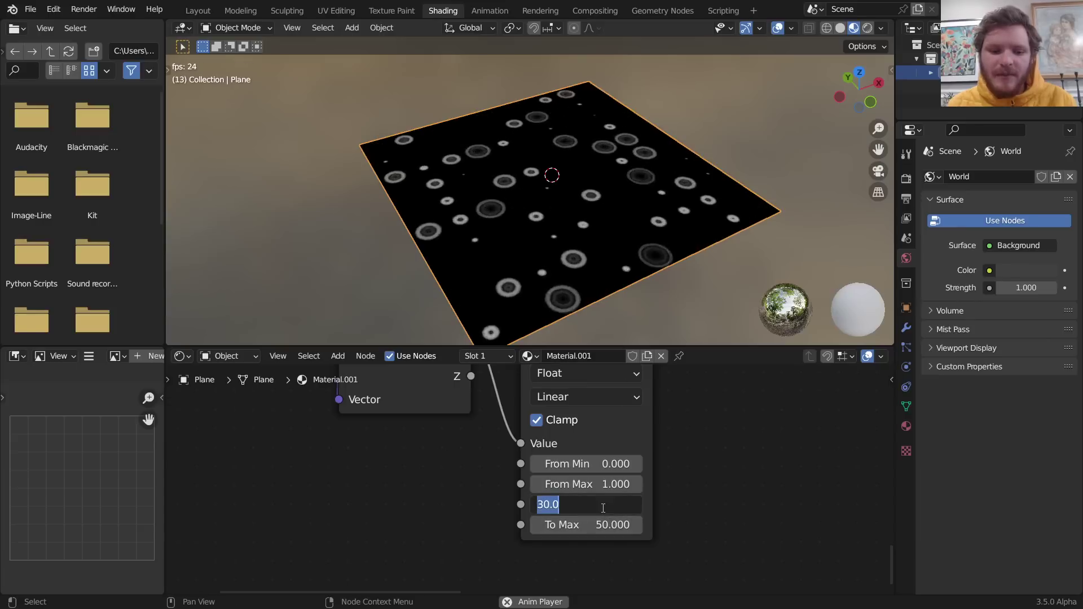
text(20)
key(Return)
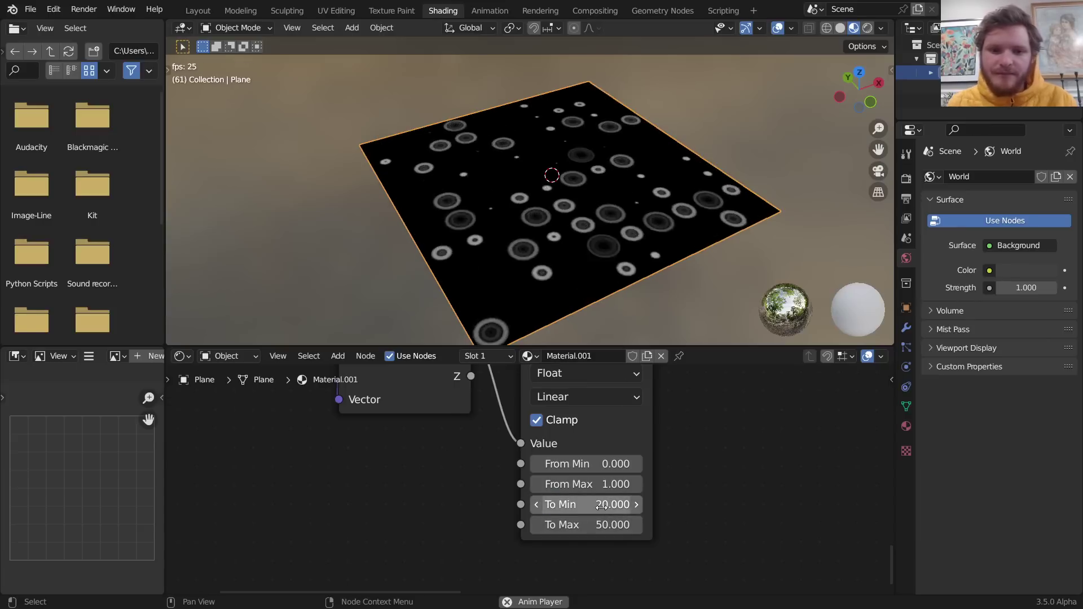
click(609, 525)
text(40)
key(Return)
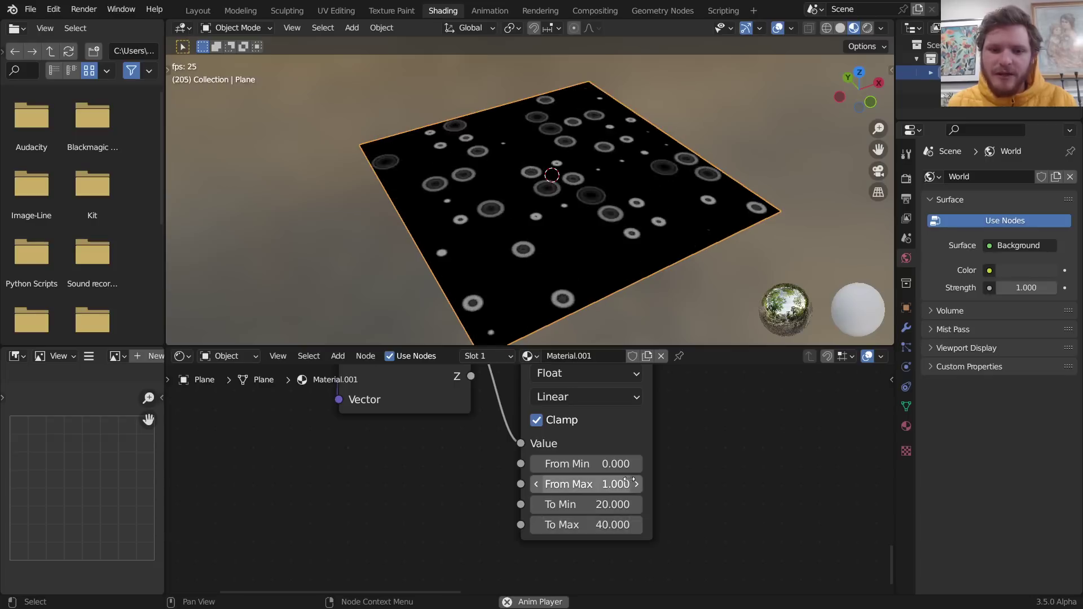
Stop the animation and preview the Separate XYZ node's Y output
key(space)
scroll(670, 453, down, 4)
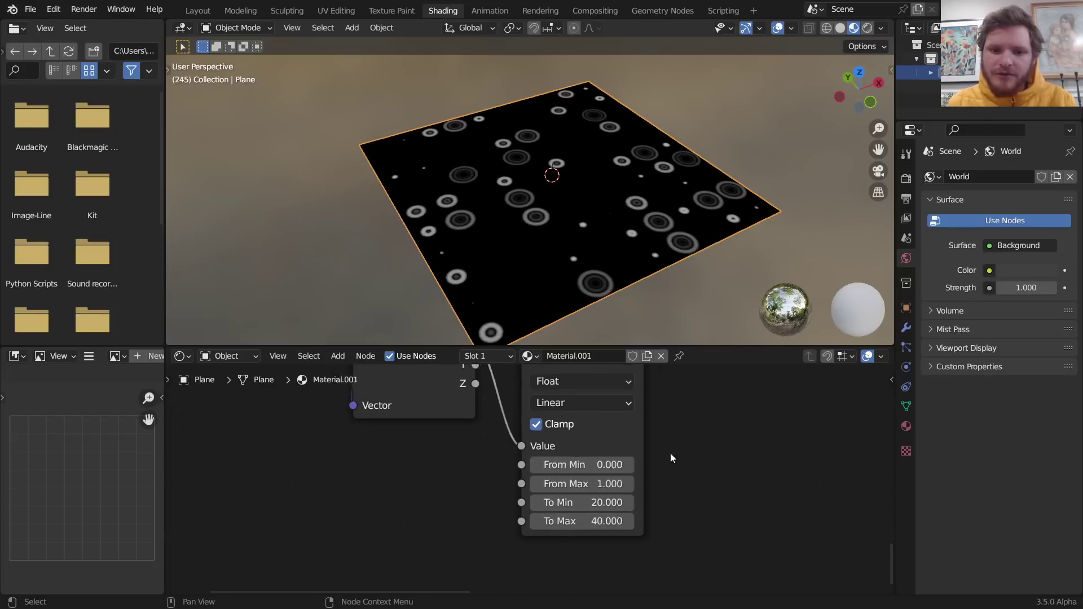
scroll(671, 447, down, 5)
middle_drag(644, 450, 522, 512)
scroll(603, 474, up, 3)
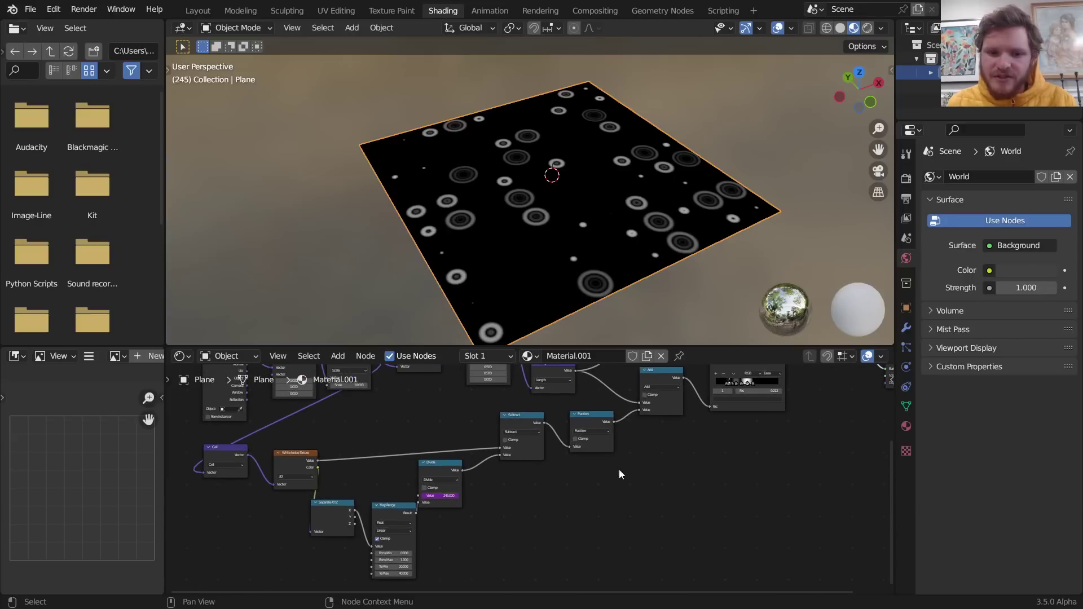
middle_drag(602, 468, 590, 434)
scroll(325, 478, up, 6)
middle_drag(325, 478, 233, 483)
ctrl+shift+click(234, 484)
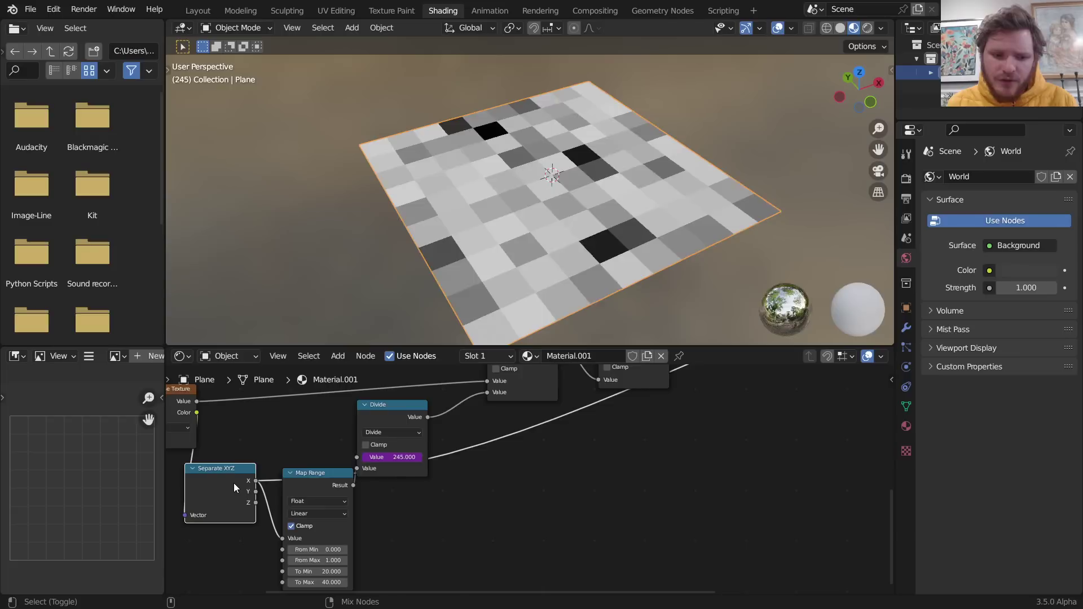
ctrl+shift+click(233, 483)
Add a Math node on the Y output, set it to Greater Than and set its threshold to 0.61
click(527, 422)
text(math)
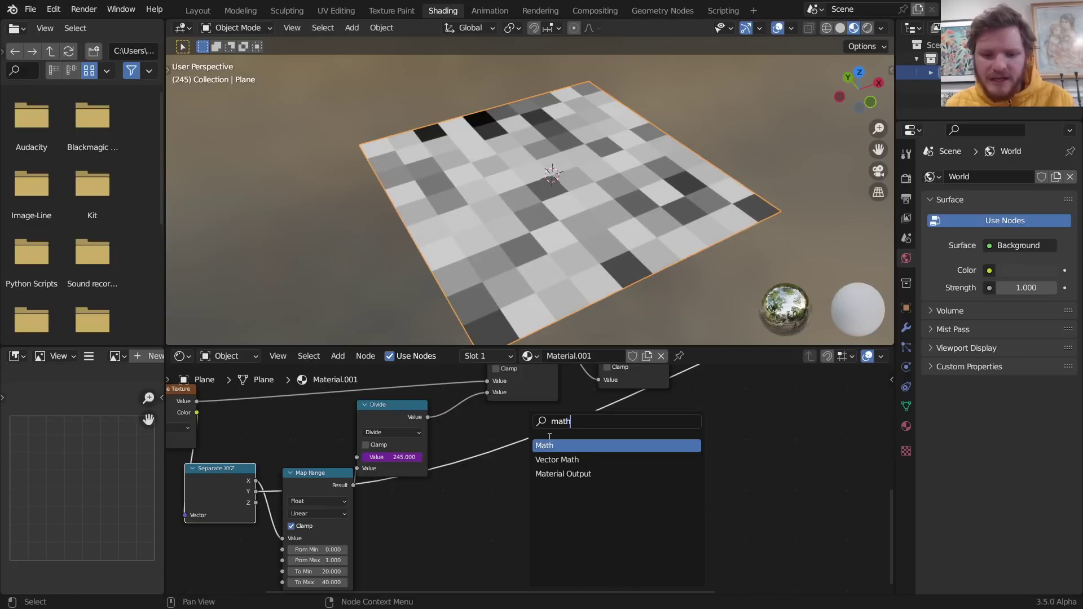
key(Return)
click(519, 461)
click(520, 462)
key(g)
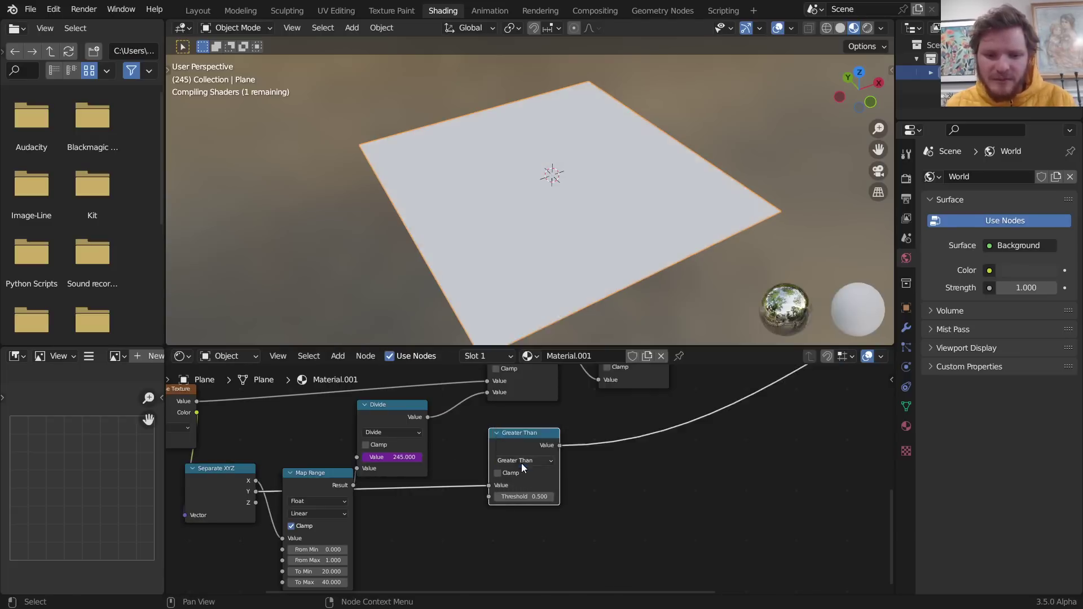
mouse_move(535, 495)
mouse_down()
mouse_move(570, 495)
mouse_move(535, 495)
mouse_up()
scroll(532, 485, down, 2)
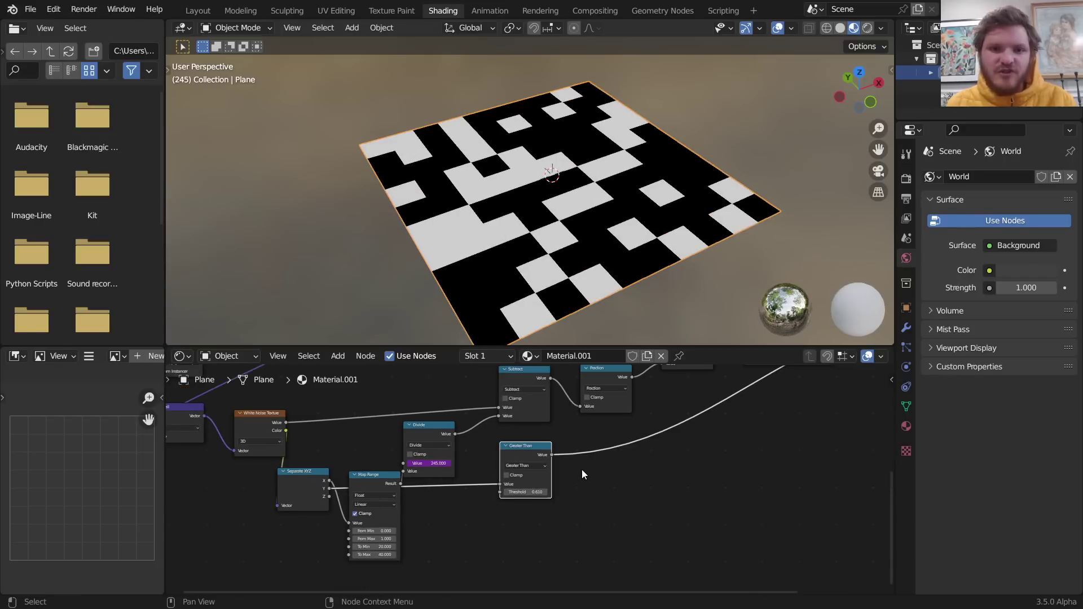
Duplicate the Multiply node that follows the ColorRamp and make room for the copy near the Material Output
middle_drag(585, 450, 427, 542)
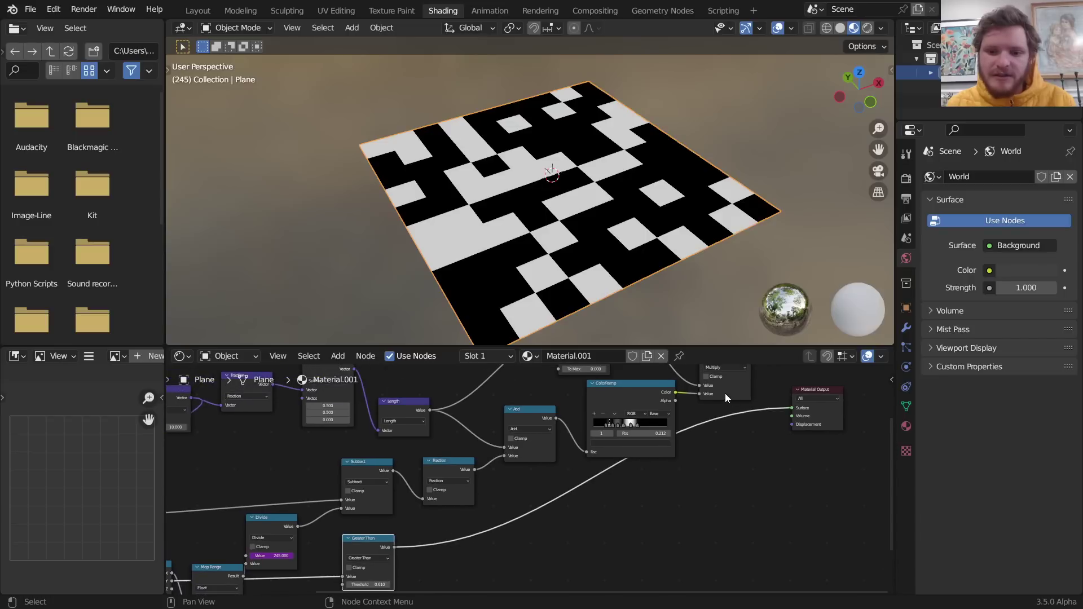
click(725, 394)
key(shift+d)
click(784, 379)
middle_drag(783, 379, 547, 447)
drag(655, 511, 545, 429)
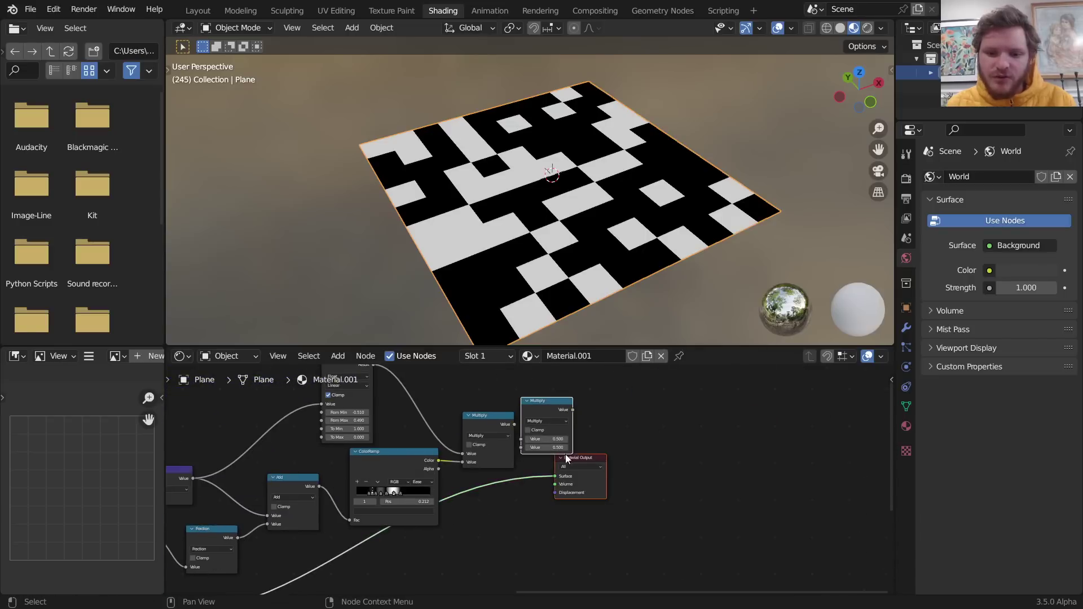
key(g)
click(613, 484)
Feed the original Multiply and the Greater Than node into the duplicated Multiply, placed before the Material Output
ctrl+shift+click(492, 428)
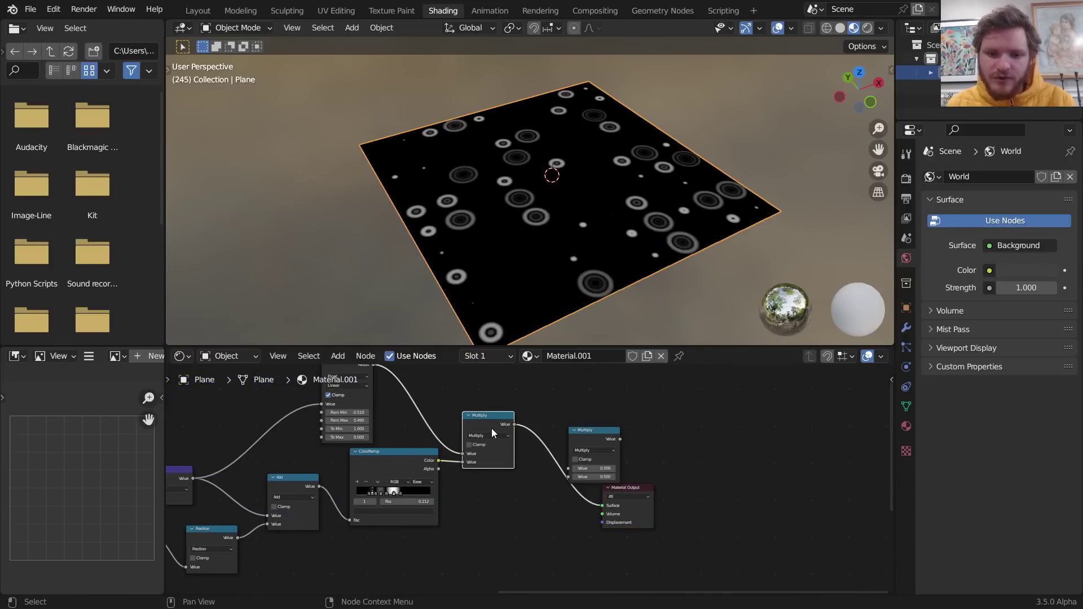
scroll(415, 478, down, 2)
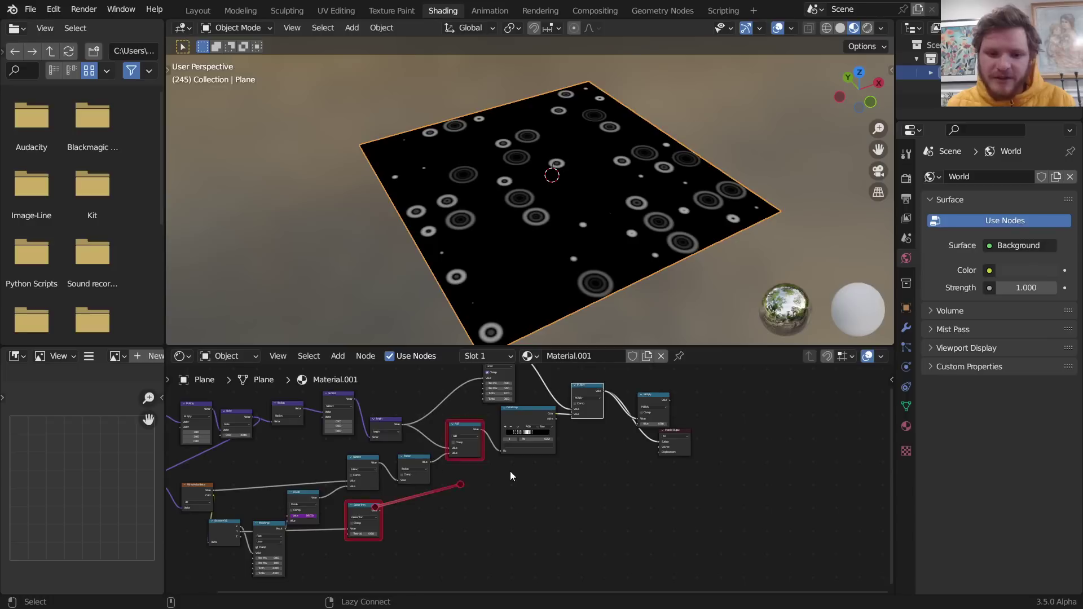
alt+right_drag(510, 471, 655, 402)
drag(650, 399, 640, 427)
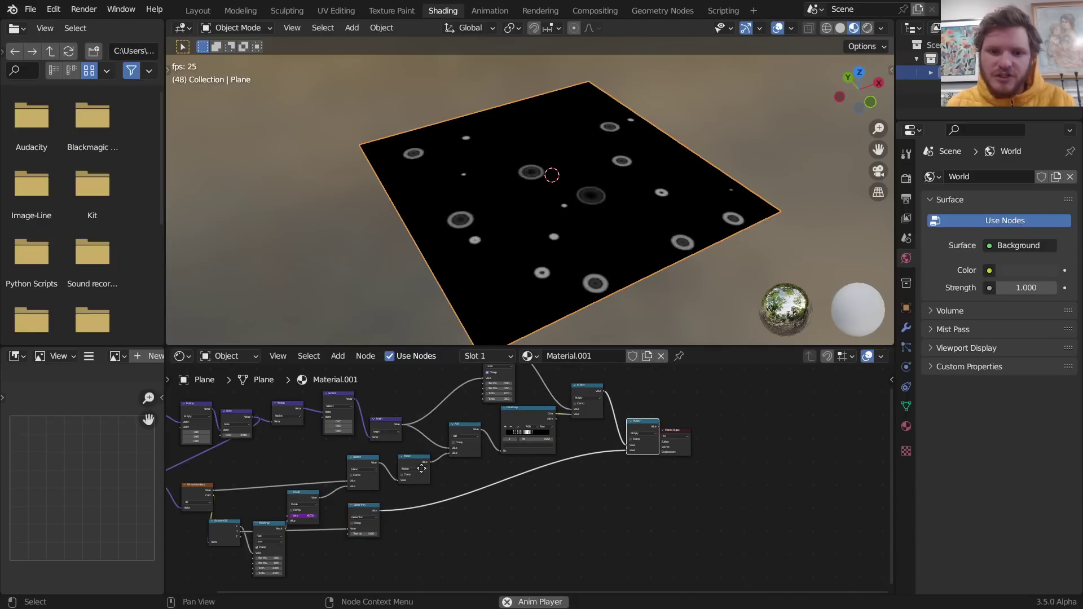
Stop the animation and try a threshold of 1.07 in the Greater Than node
middle_drag(421, 469, 648, 591)
scroll(524, 479, up, 8)
middle_drag(702, 389, 572, 553)
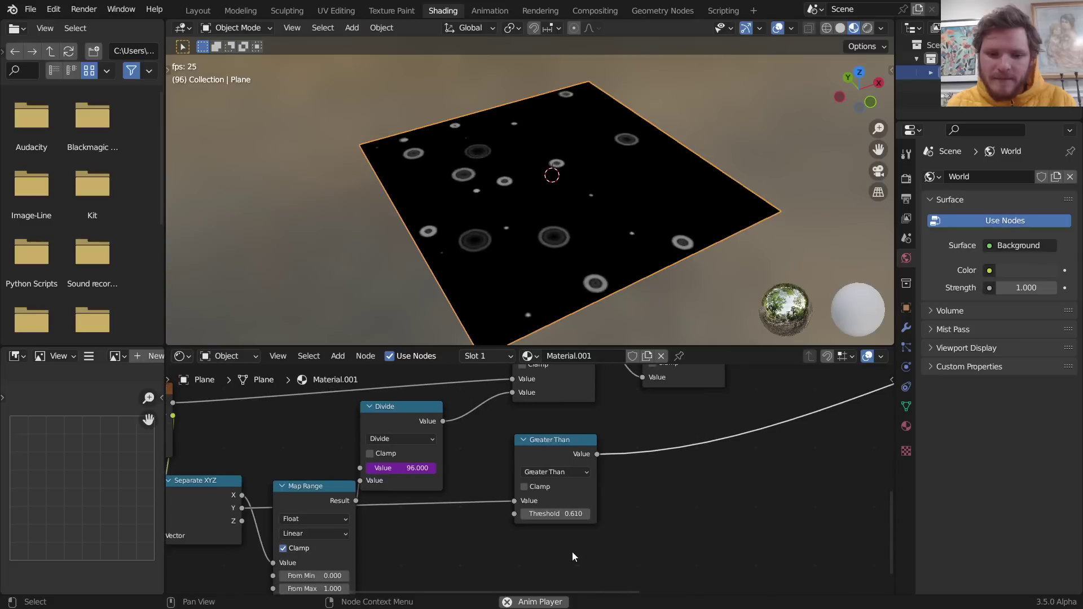
scroll(573, 552, up, 6)
key(space)
mouse_move(574, 534)
shift+mouse_down()
mouse_move(479, 534)
mouse_move(582, 534)
shift+mouse_up()
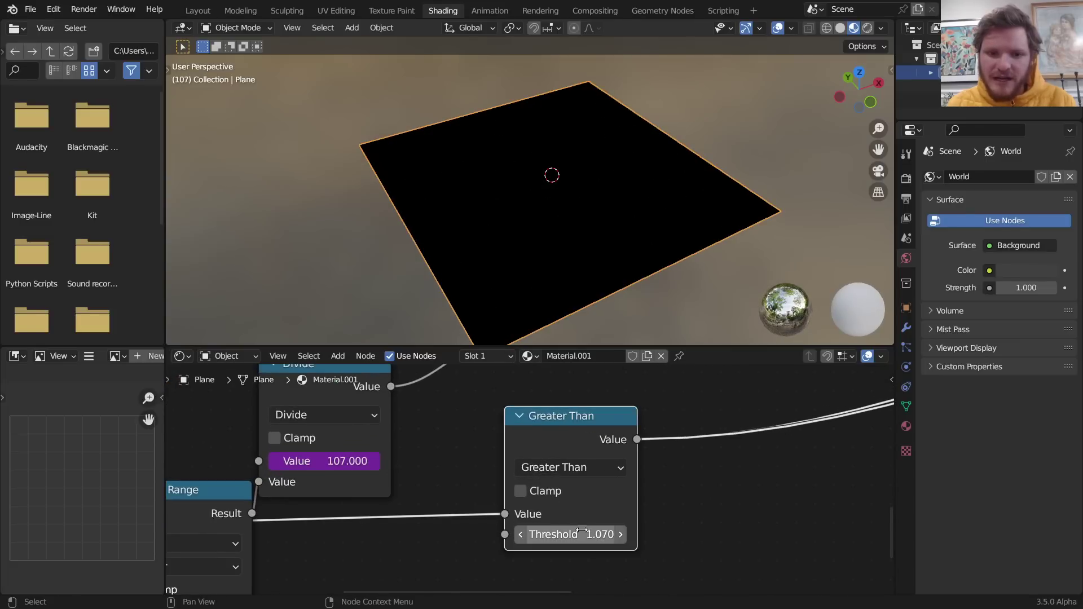
Preview the final Multiply node and move the Material Output node farther away from it
scroll(581, 492, down, 6)
middle_drag(733, 442, 178, 588)
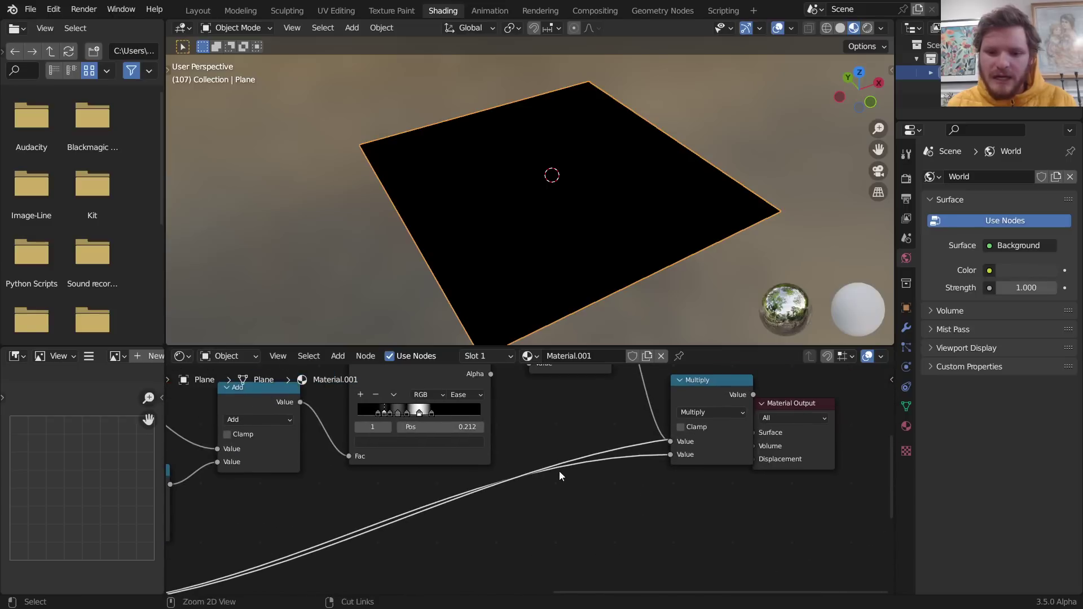
ctrl+shift+click(734, 390)
drag(787, 407, 831, 407)
Set the Greater Than threshold to 0.81 and play the animation with sparser ripples
middle_drag(178, 556, 577, 441)
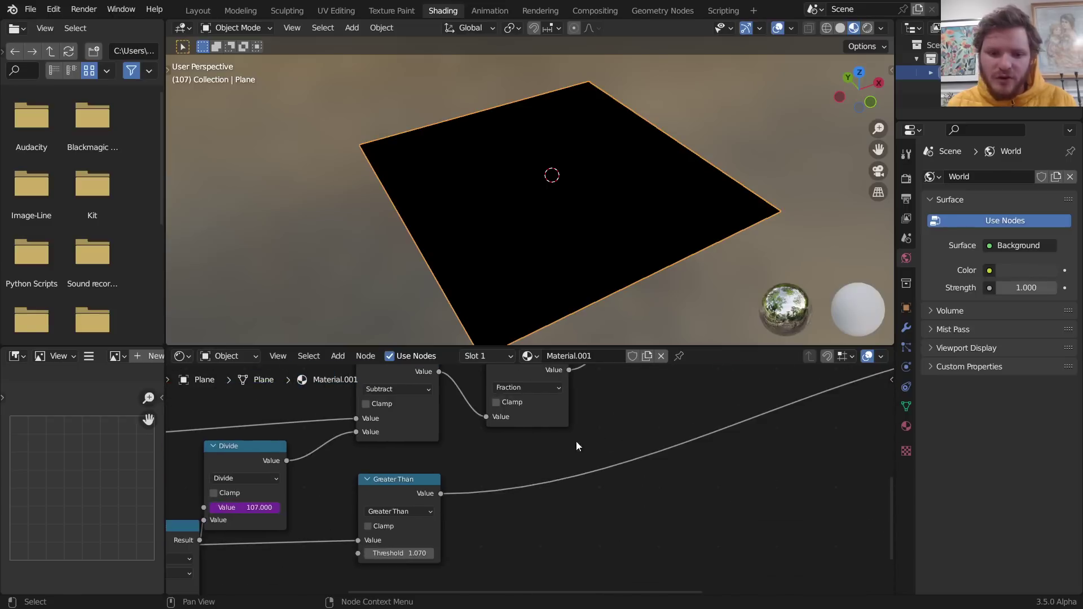
scroll(487, 509, up, 6)
middle_drag(487, 509, 648, 420)
shift+drag(547, 490, 536, 490)
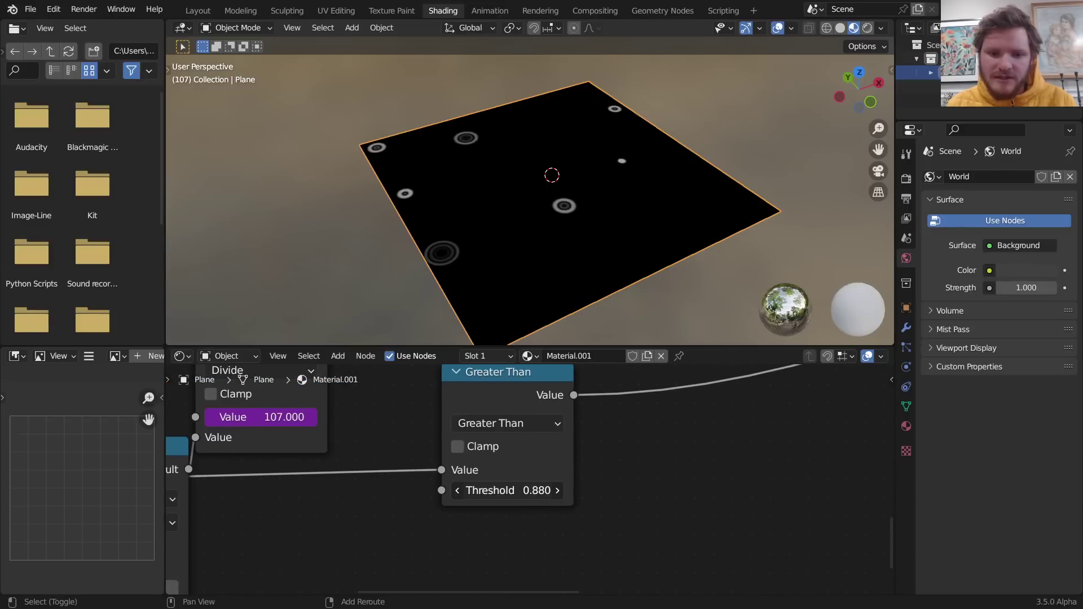
key(space)
scroll(441, 478, down, 4)
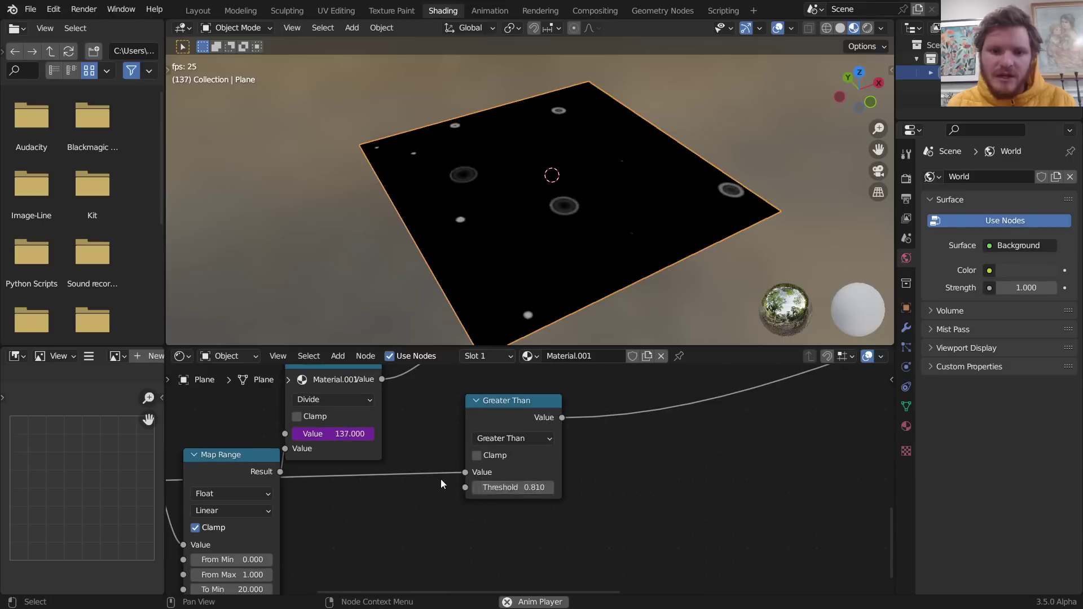
Set the Scale node feeding the Fraction node to 100 to tile many more ripples across the plane
middle_drag(382, 460, 621, 396)
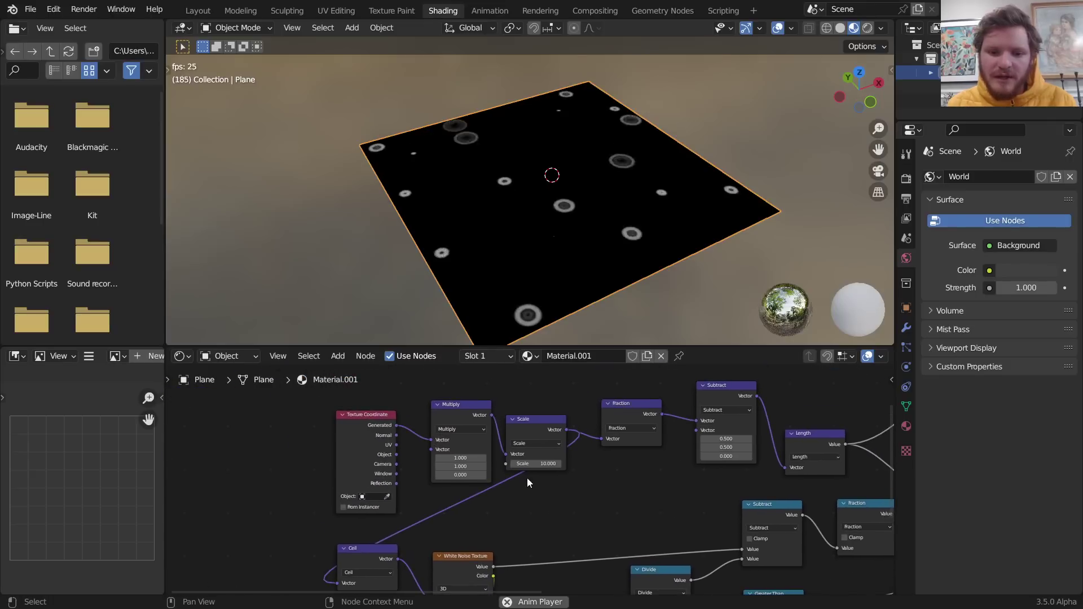
click(534, 463)
text(1)
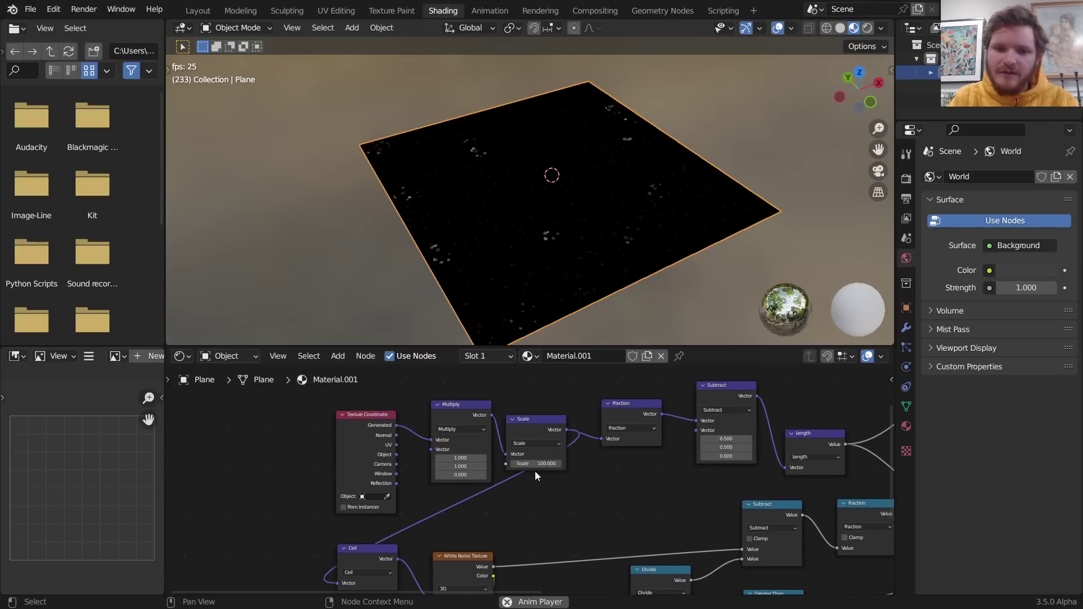
scroll(499, 228, up, 5)
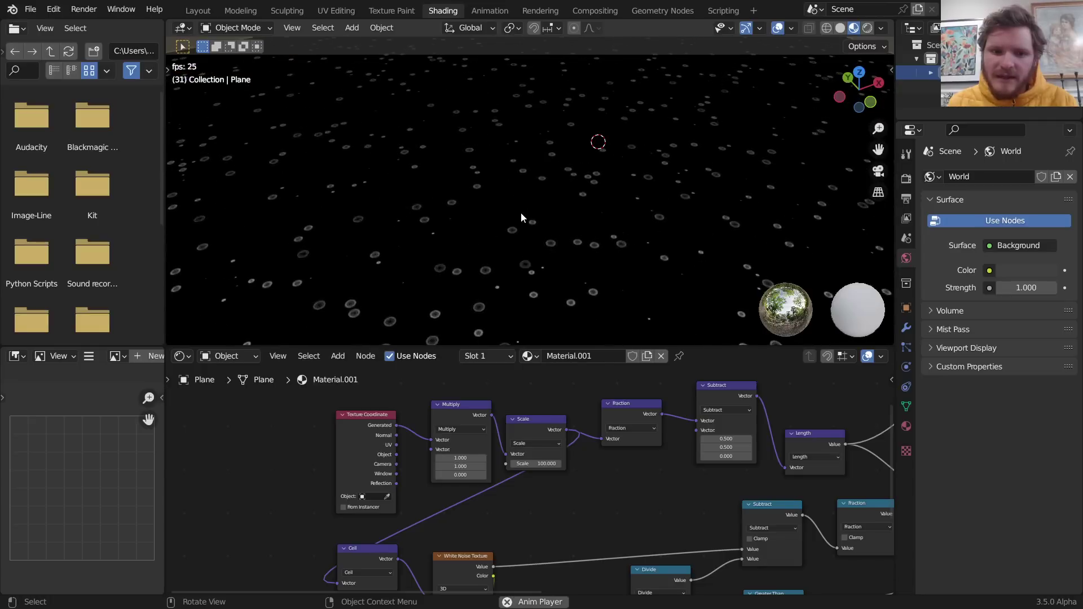
middle_drag(526, 215, 547, 196)
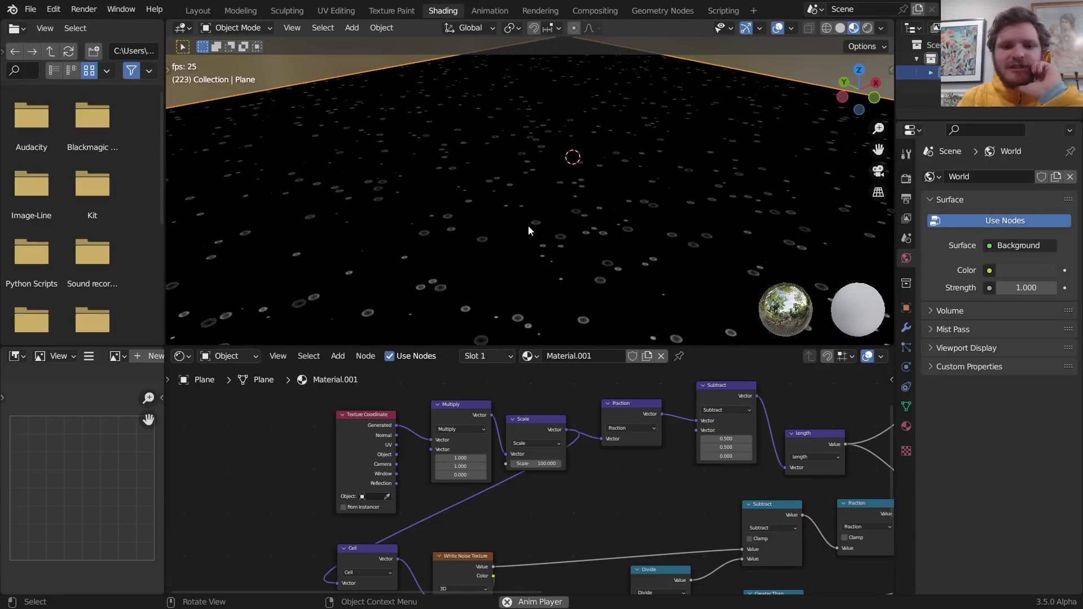
scroll(527, 228, down, 1)
scroll(528, 228, down, 4)
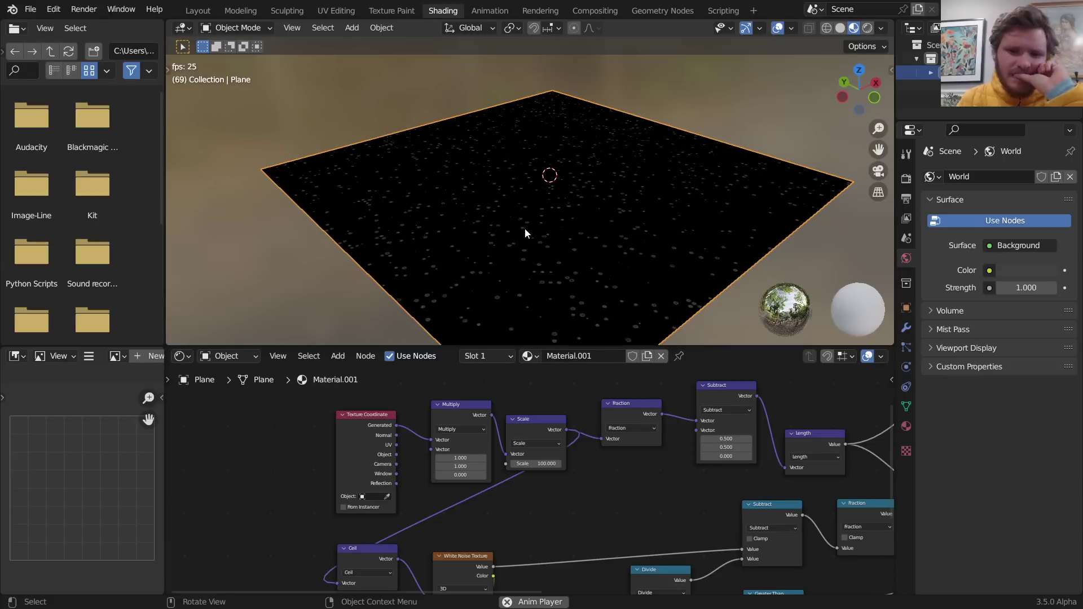
Pause the animation, examine the dense ripples up close and play the animation again
key(space)
middle_drag(651, 452, 374, 464)
middle_drag(453, 454, 488, 472)
scroll(537, 217, up, 4)
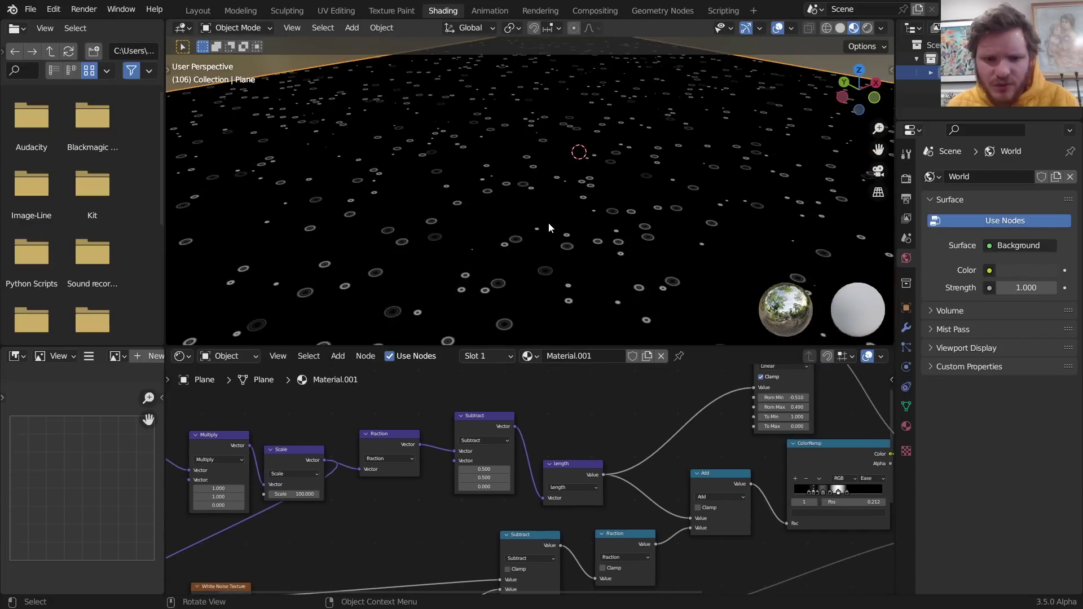
key(space)
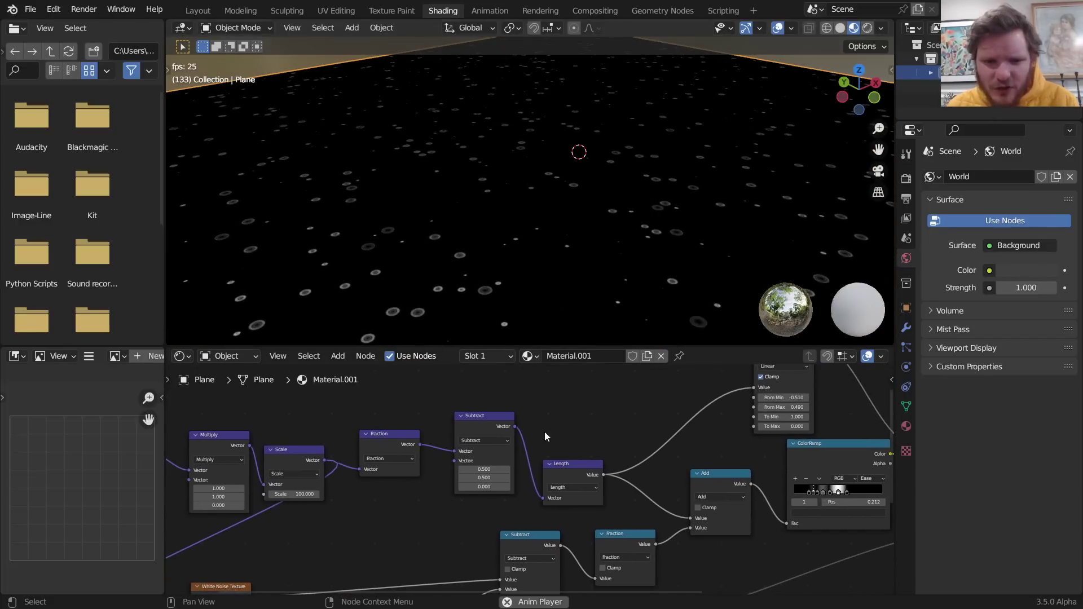
Stop the animation and preview the vector Subtract node's tiled coordinates on the plane
key(space)
middle_drag(517, 458, 576, 433)
ctrl+shift+click(556, 408)
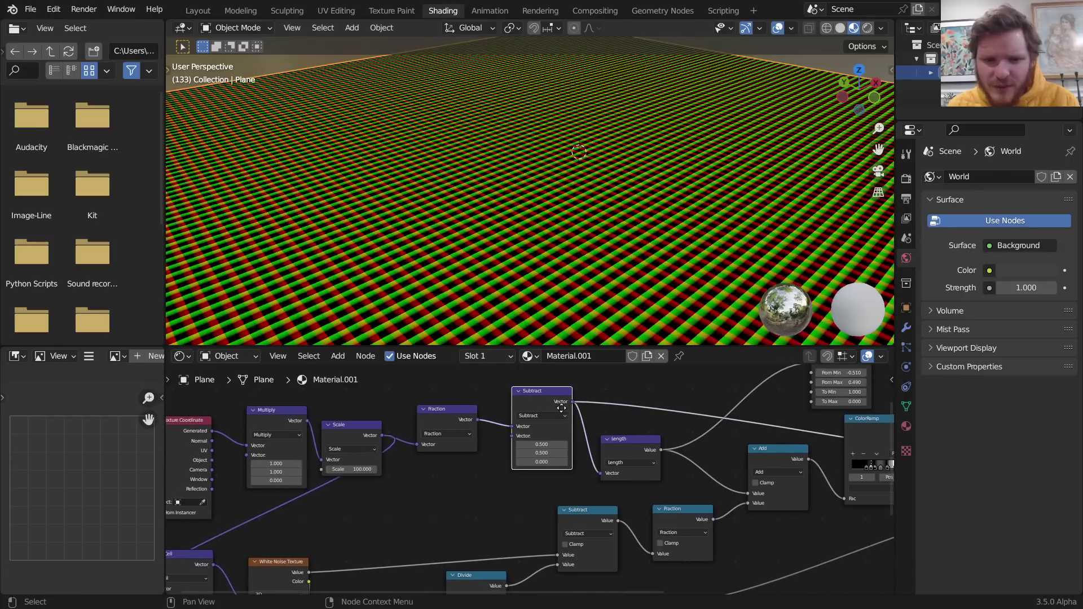
middle_drag(536, 293, 539, 279)
scroll(571, 409, up, 2)
Duplicate the vector Subtract node, feed it from the original Subtract, and change its operation to Scale
key(shift+d)
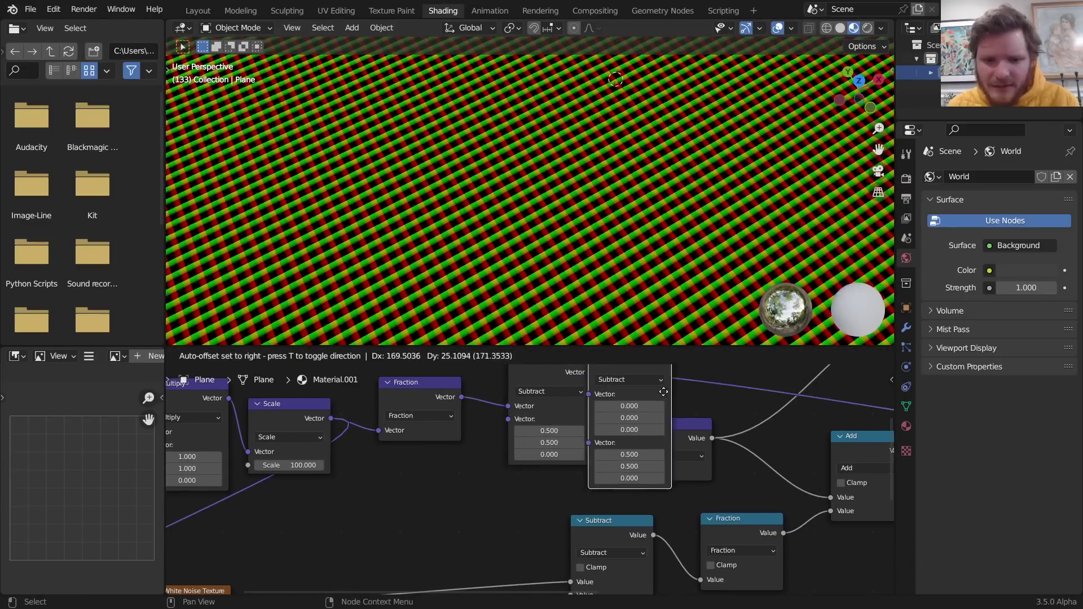
click(677, 390)
click(670, 368)
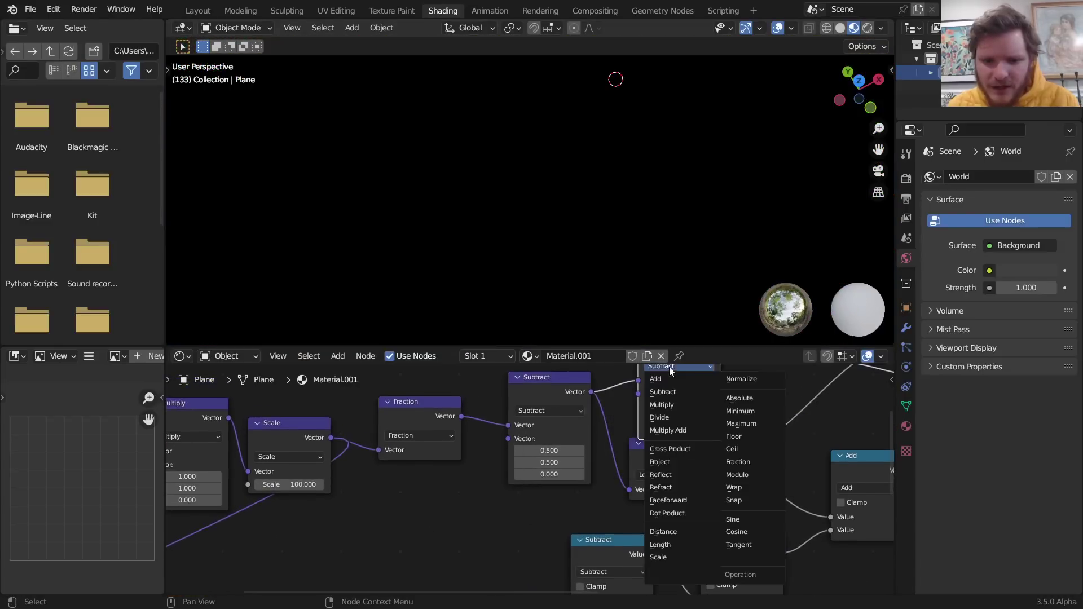
click(673, 554)
scroll(749, 432, down, 8)
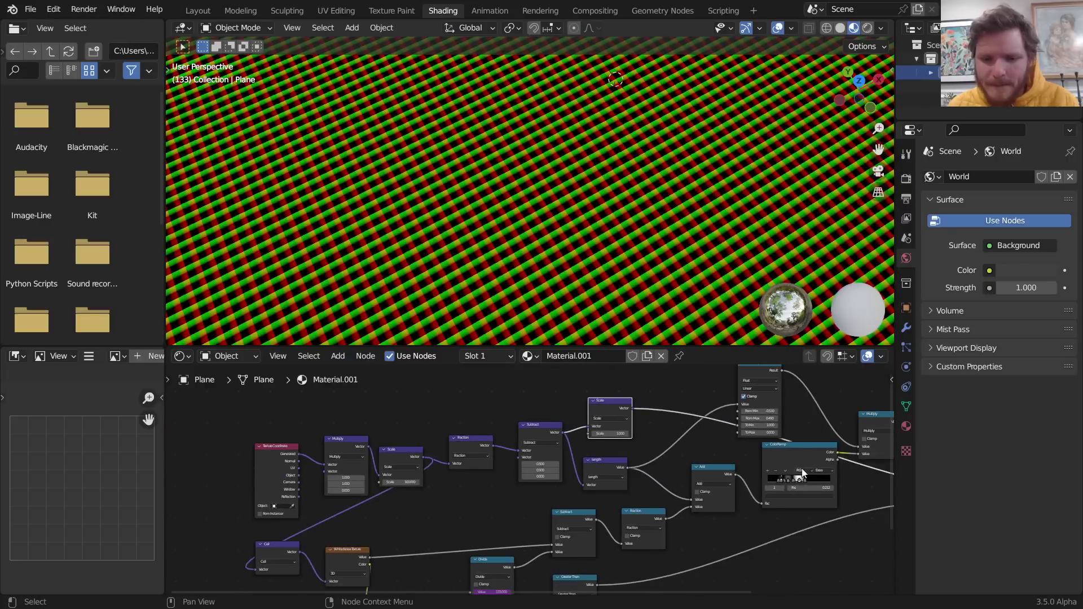
Preview the final Multiply node before the Material Output to show the ripples again
middle_drag(801, 469, 641, 493)
ctrl+shift+click(543, 474)
scroll(507, 468, up, 5)
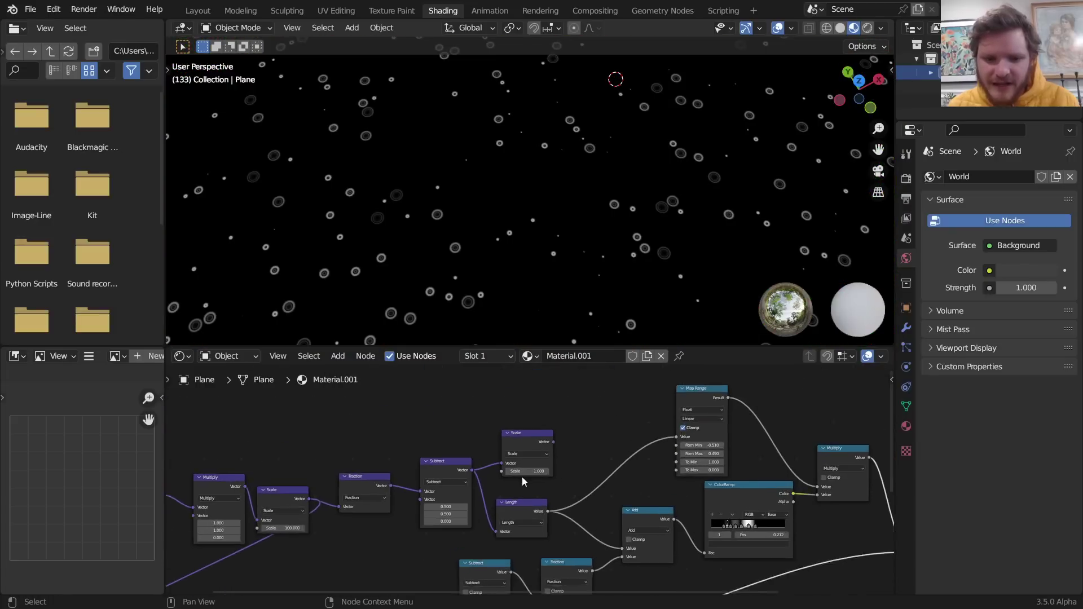
Connect the new Scale node's output to the Length node and space out the Subtract and Scale nodes
drag(571, 415, 522, 526)
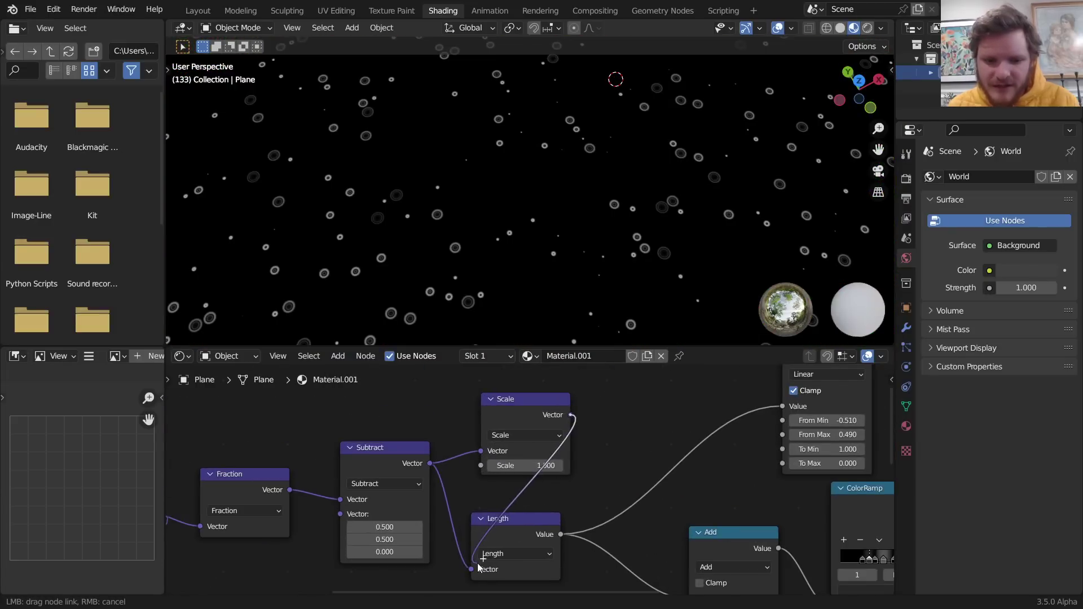
drag(452, 549, 470, 569)
drag(383, 447, 341, 447)
drag(524, 399, 459, 402)
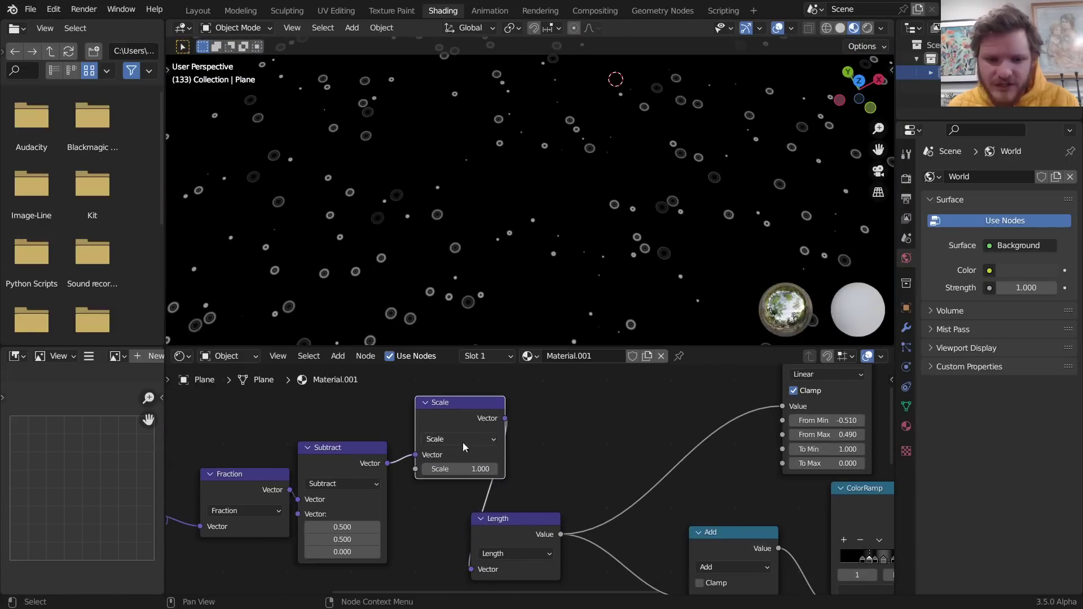
Try factors of 1.52 and 3 in the new Scale node, undoing both, and move the Length node farther away
drag(459, 469, 510, 468)
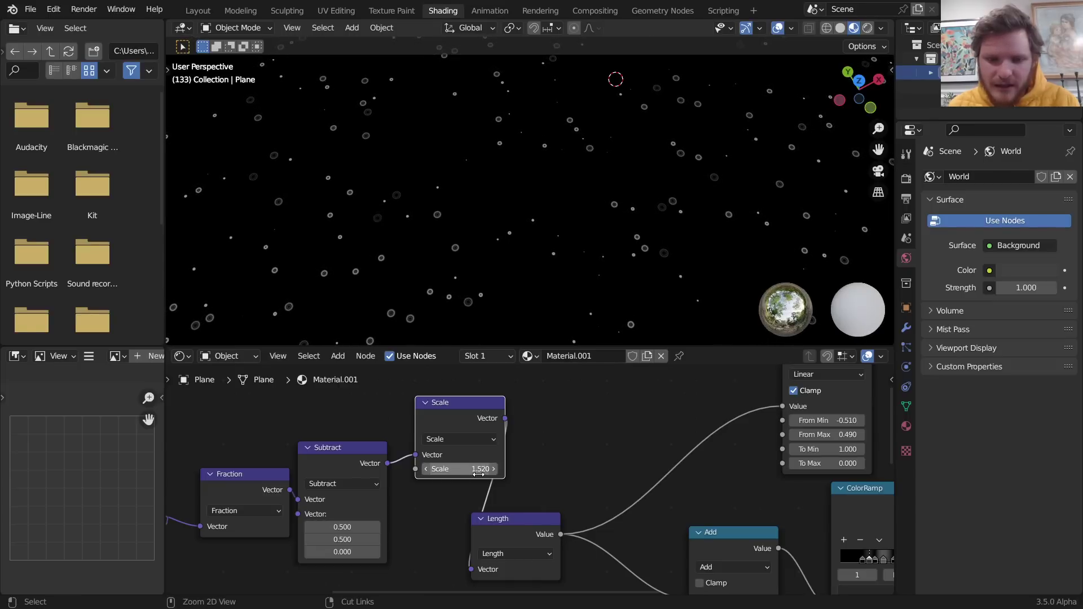
key(ctrl+z)
drag(519, 518, 573, 506)
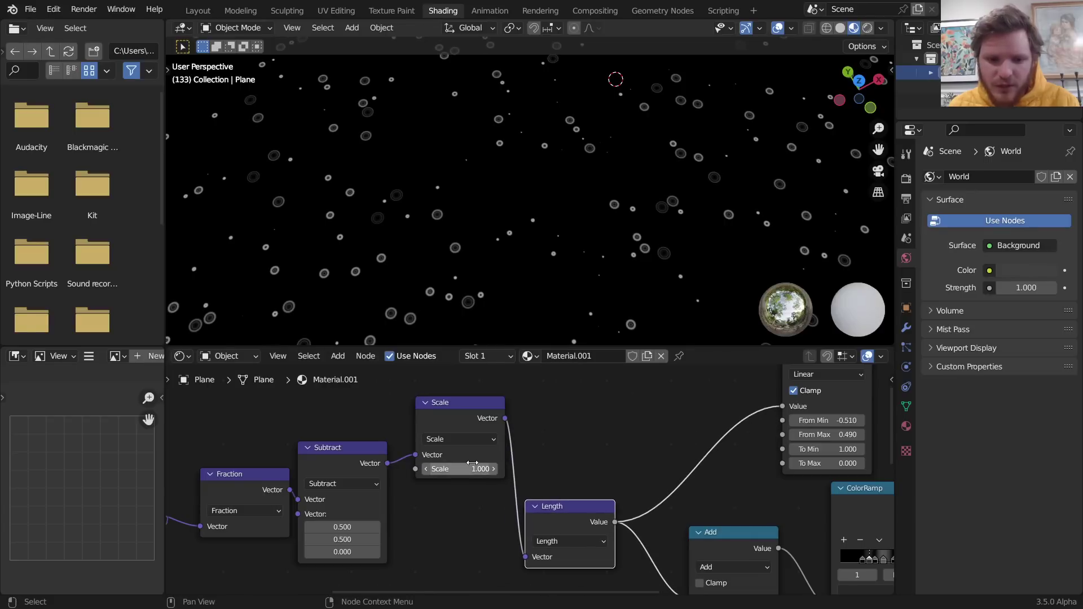
text(3)
key(Return)
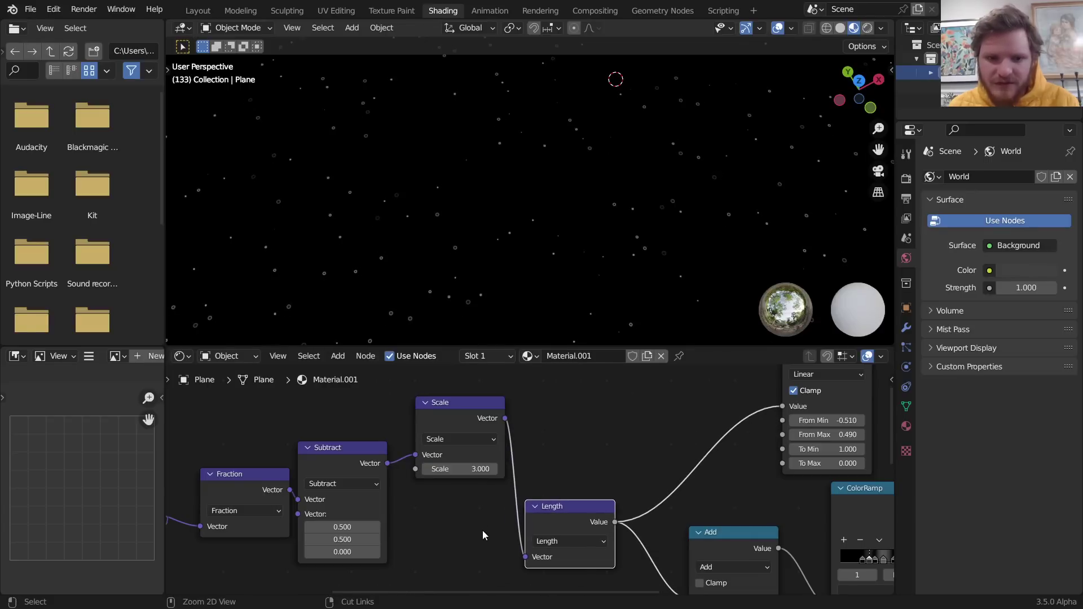
key(ctrl+z)
Add a Map Range node fed by the Separate XYZ node's Z output and place it below the Greater Than node
scroll(472, 506, down, 4)
middle_drag(459, 507, 617, 430)
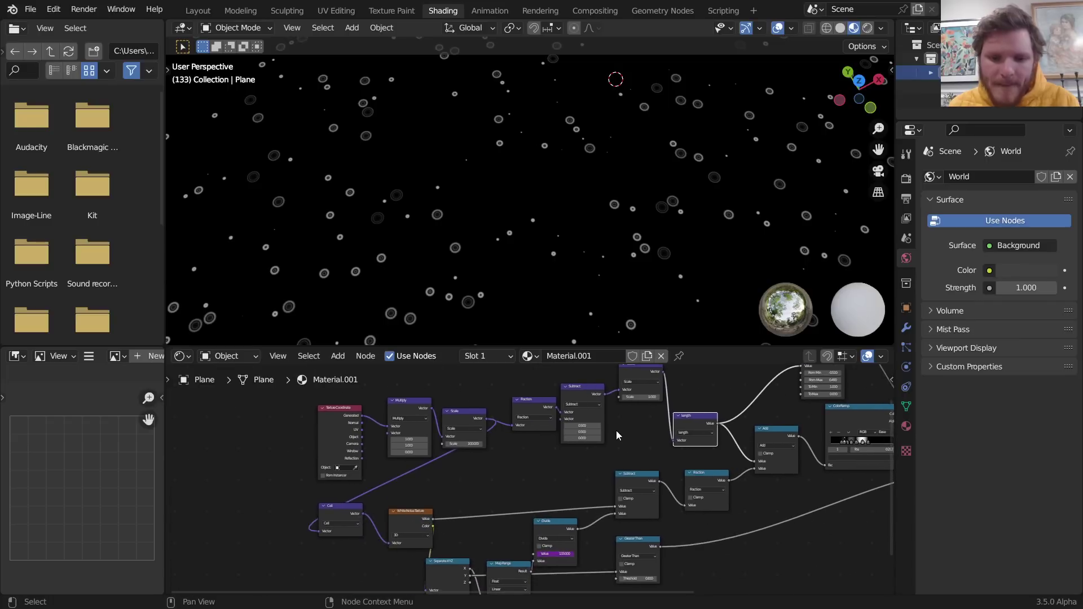
middle_drag(540, 481, 594, 431)
scroll(537, 484, up, 2)
middle_drag(508, 512, 497, 470)
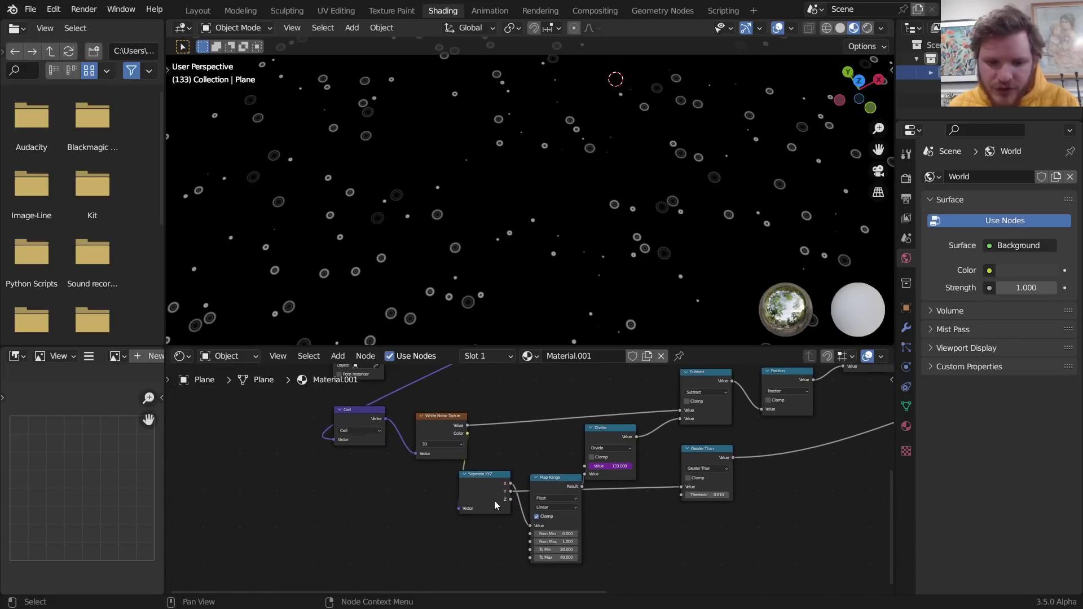
drag(511, 500, 517, 506)
text(map)
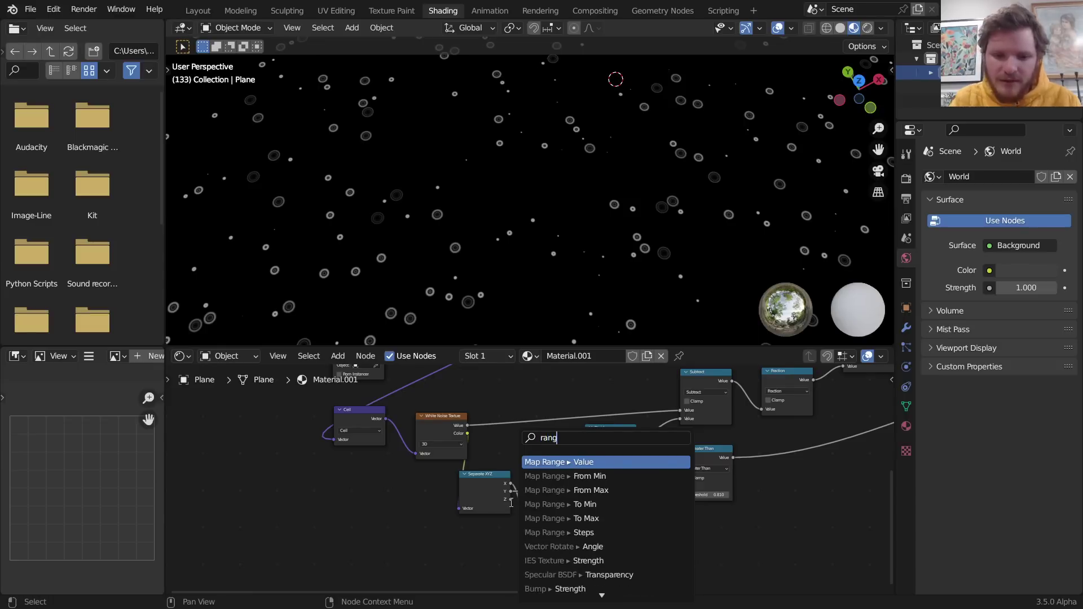
key(Return)
click(614, 525)
scroll(613, 525, up, 3)
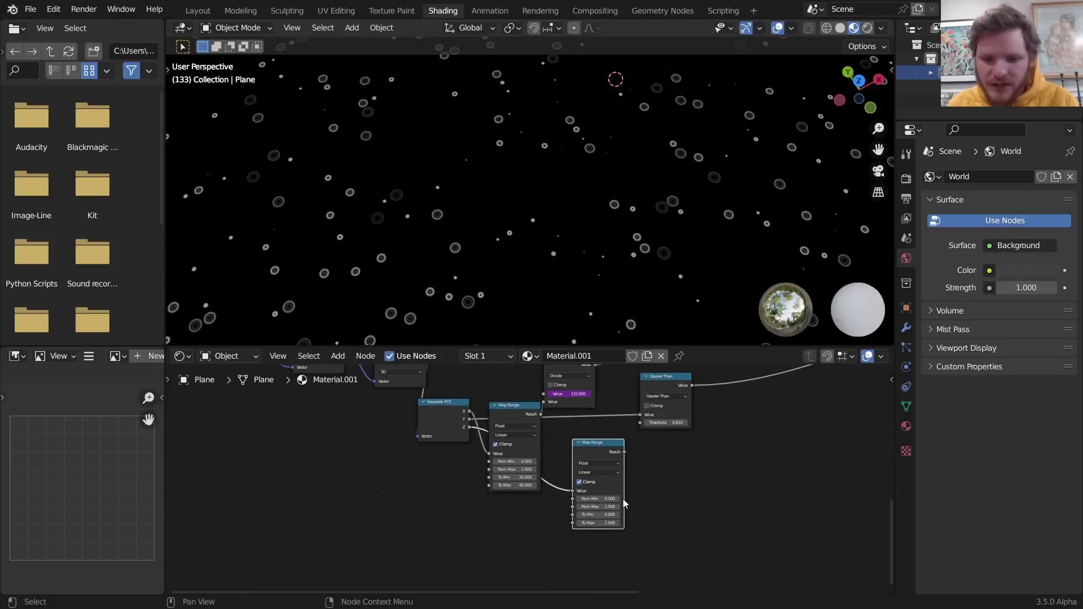
Set the new Map Range's To Min to 1 and To Max to 3, and preview its result
click(668, 554)
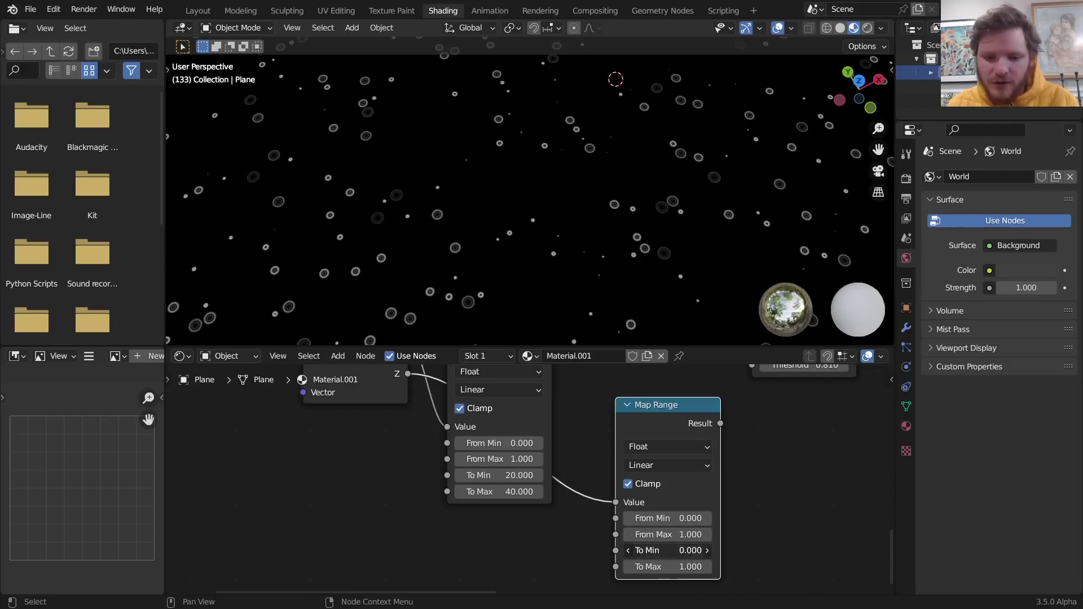
text(1)
key(Tab)
text(3)
key(Return)
ctrl+shift+click(674, 427)
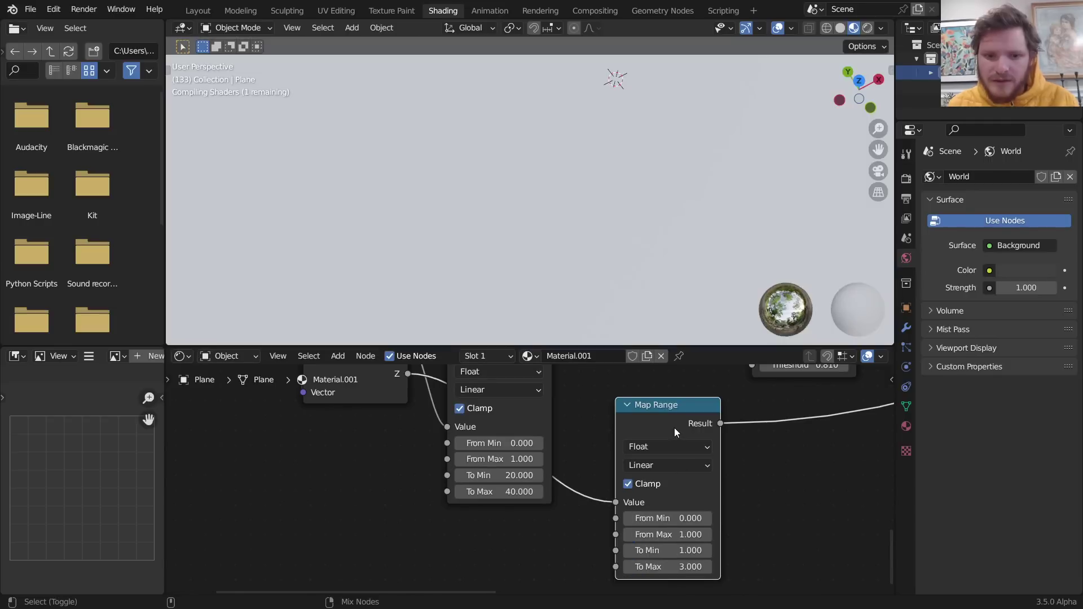
Connect the Map Range result to the new Scale node's factor and preview the Scale node
scroll(629, 368, down, 1)
scroll(579, 199, down, 2)
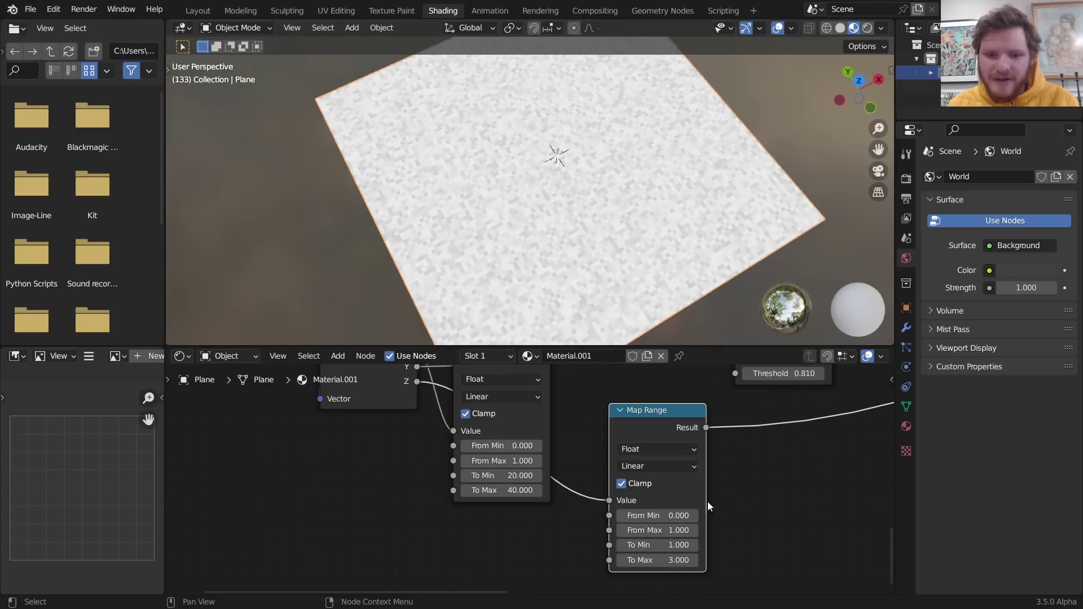
scroll(657, 523, down, 4)
middle_drag(630, 500, 618, 547)
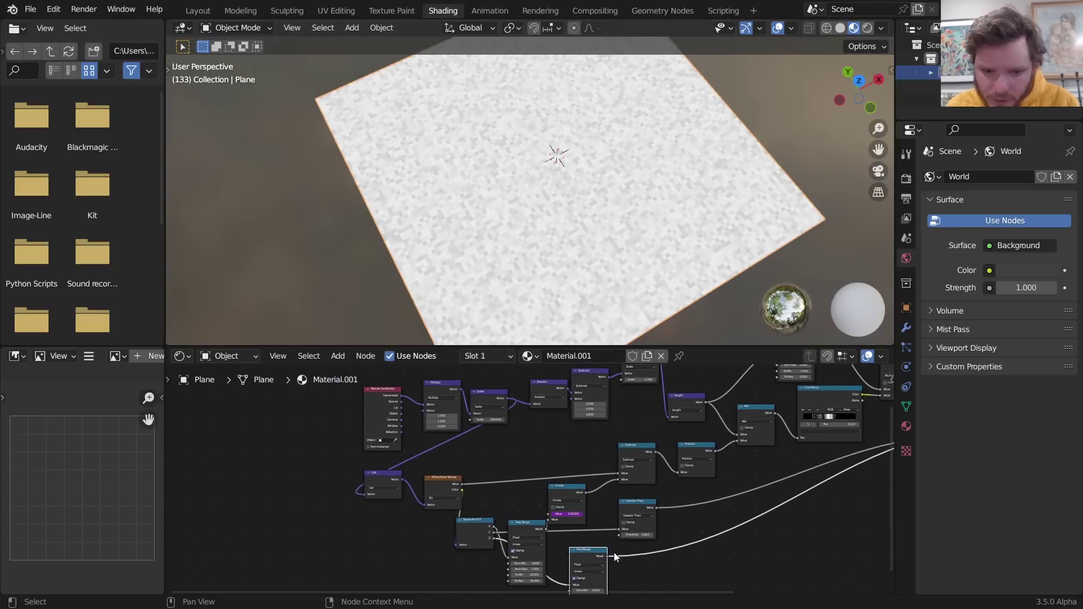
drag(608, 560, 639, 380)
ctrl+shift+click(639, 382)
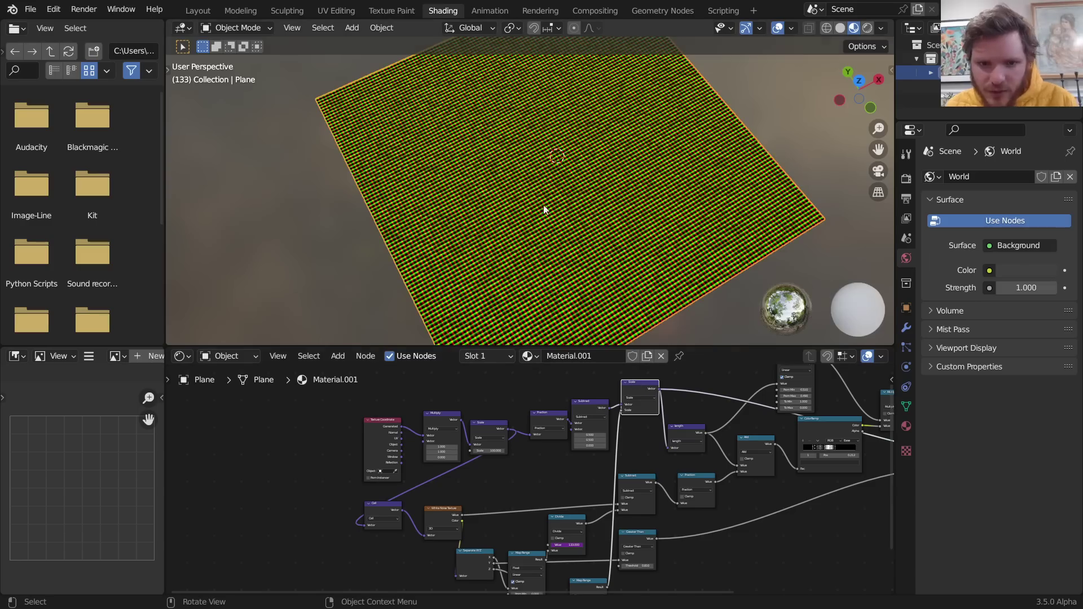
Toggle muting of the new Scale node to compare the tiled coordinates with and without random scaling
scroll(537, 191, up, 4)
scroll(537, 191, up, 1)
key(m)
key(m)
key(m)
key(m)
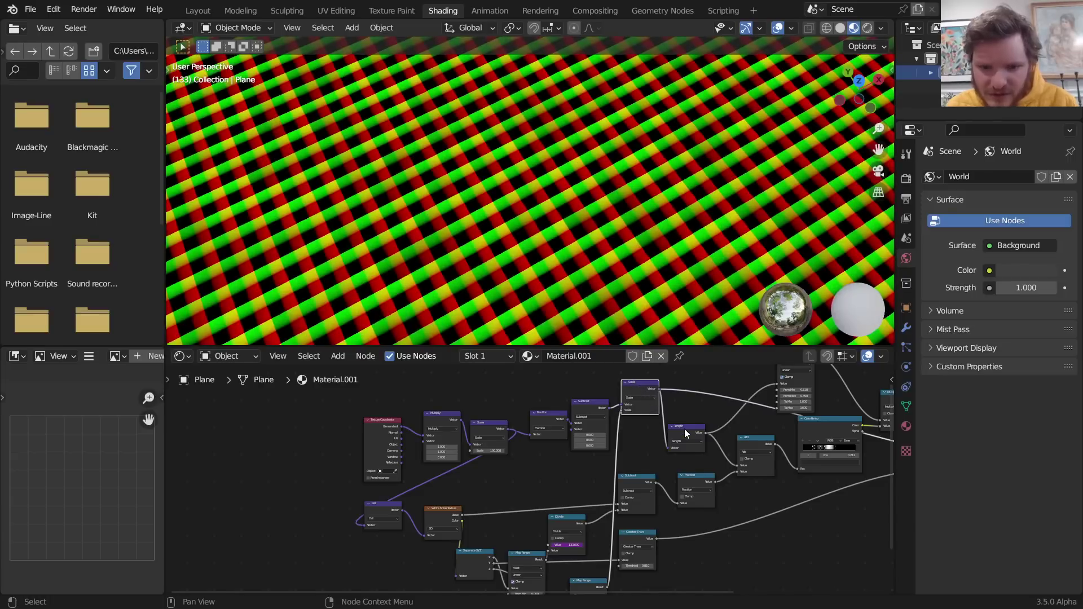
Preview the final Multiply node's ripple output and return to the new Scale node
ctrl+scroll(688, 430, right, 10)
ctrl+shift+click(604, 438)
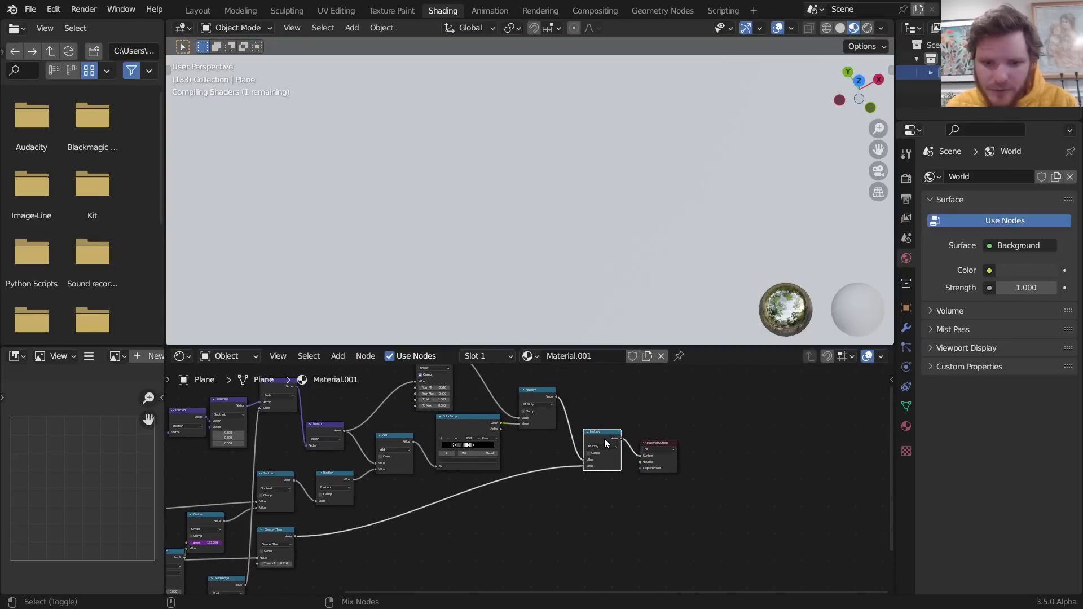
scroll(574, 435, up, 5)
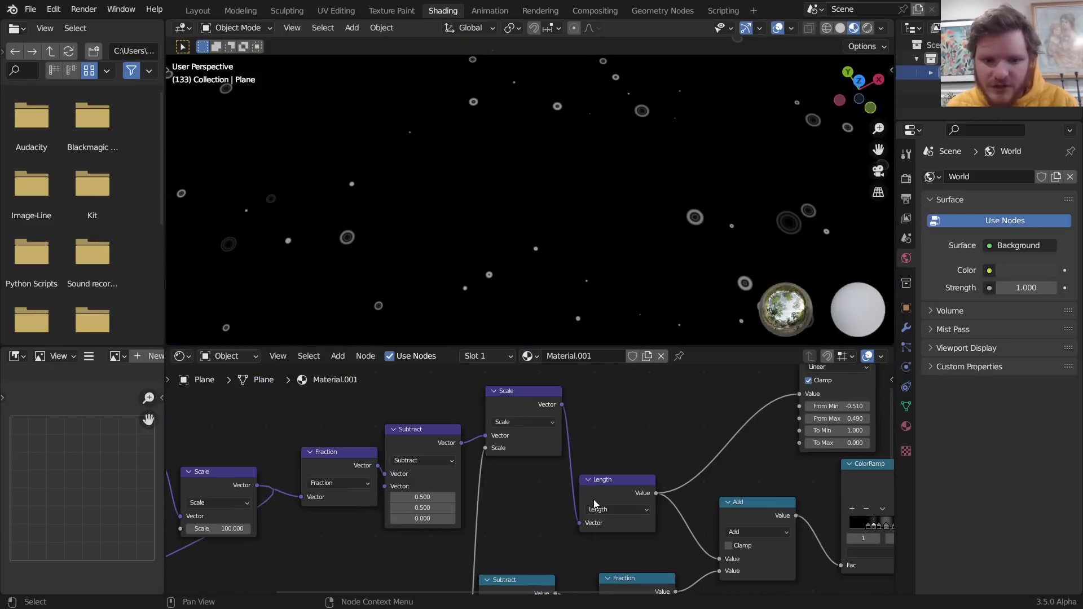
Mute and unmute the new Scale node to compare ripple sizes in the final output
ctrl+shift+click(511, 406)
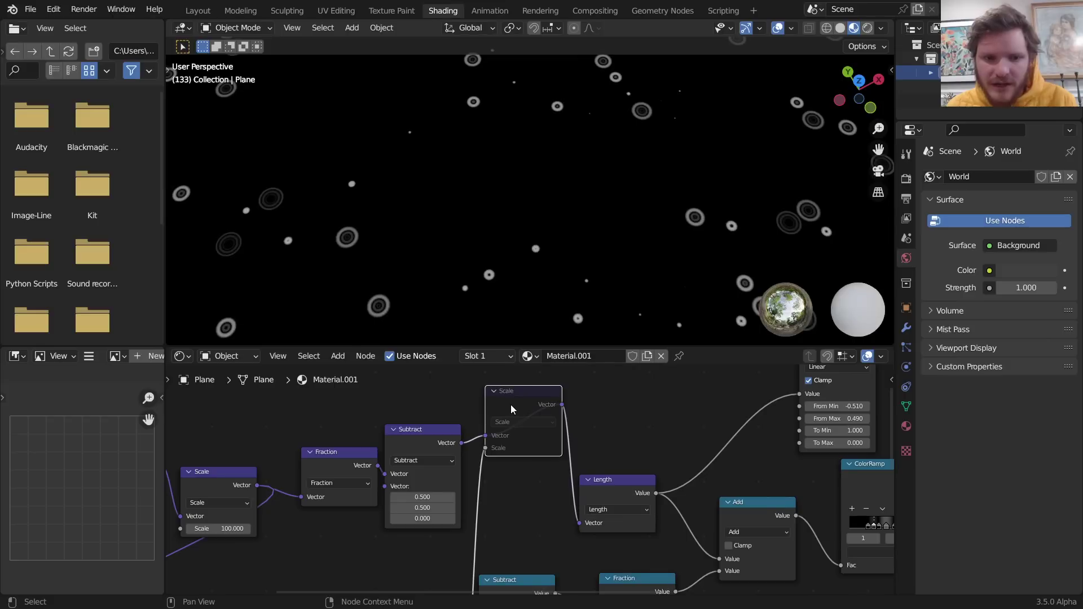
key(m)
key(m)
key(m)
scroll(584, 167, down, 5)
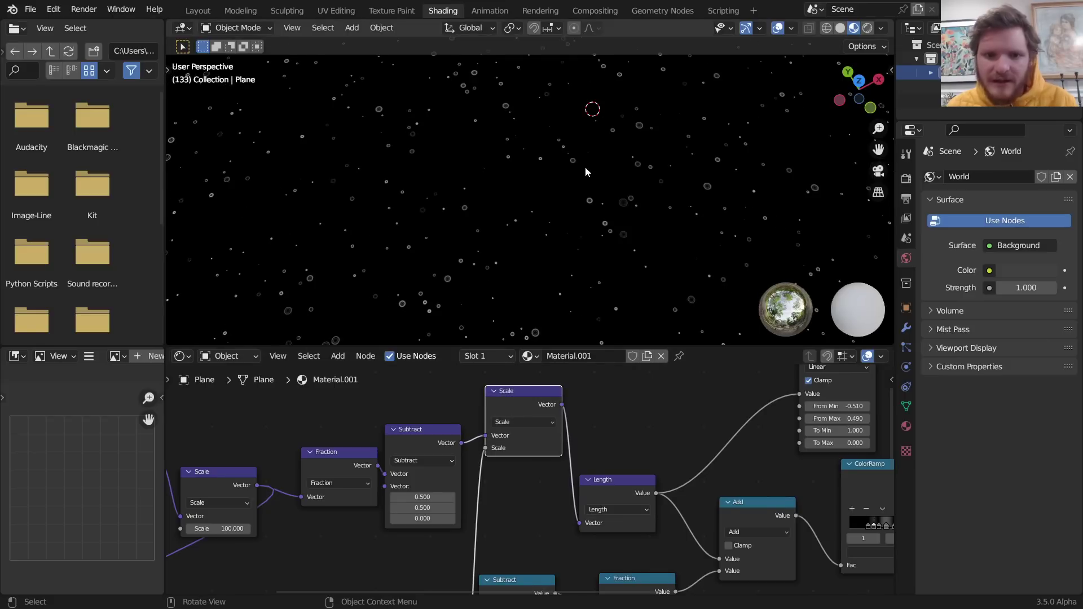
Play the animation, examine the differently sized ripples across the whole plane from a lower angle, and stop it
key(space)
scroll(584, 185, down, 3)
middle_drag(589, 209, 607, 140)
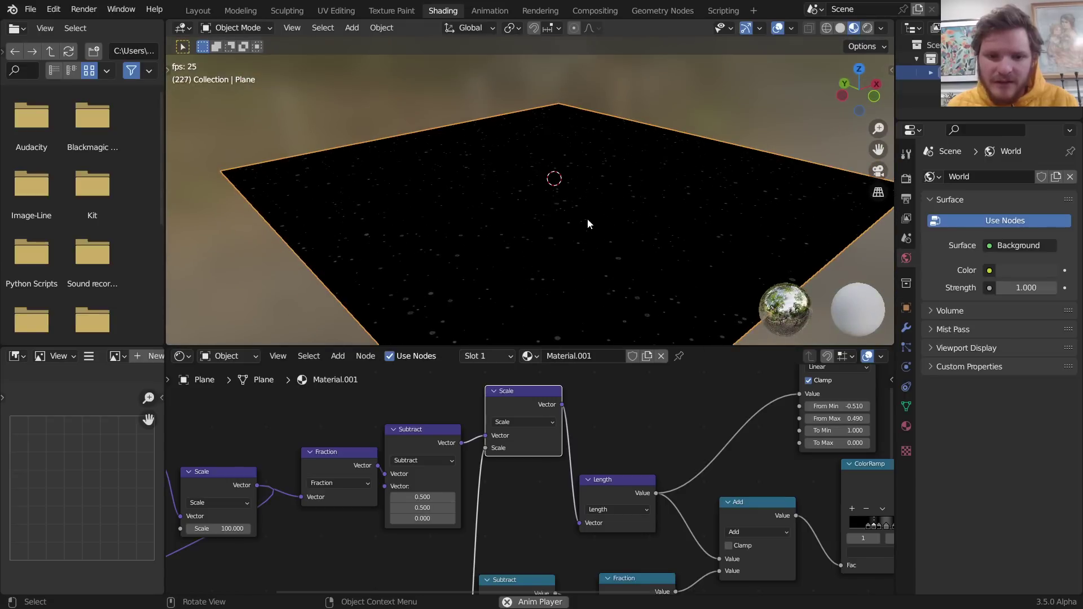
middle_drag(432, 462, 687, 408)
scroll(430, 445, up, 2)
key(space)
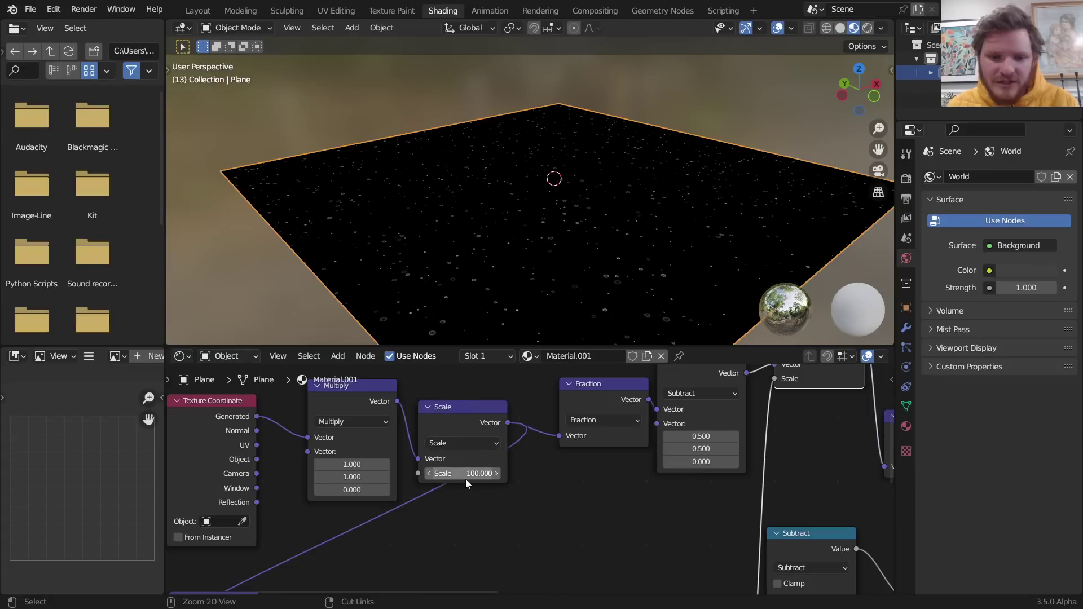
Save the file, set the tiling Scale node to 4 and play the animation
key(ctrl+s)
click(465, 475)
text(4)
key(Return)
key(space)
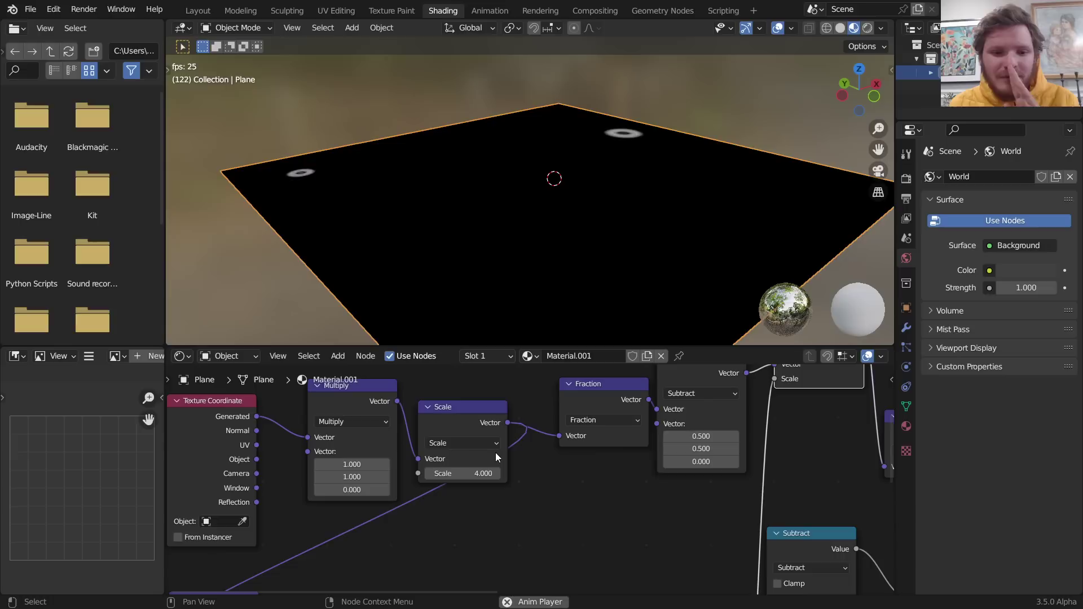
Try tiling Scale node values of 20 and 60 while the animation plays
click(464, 476)
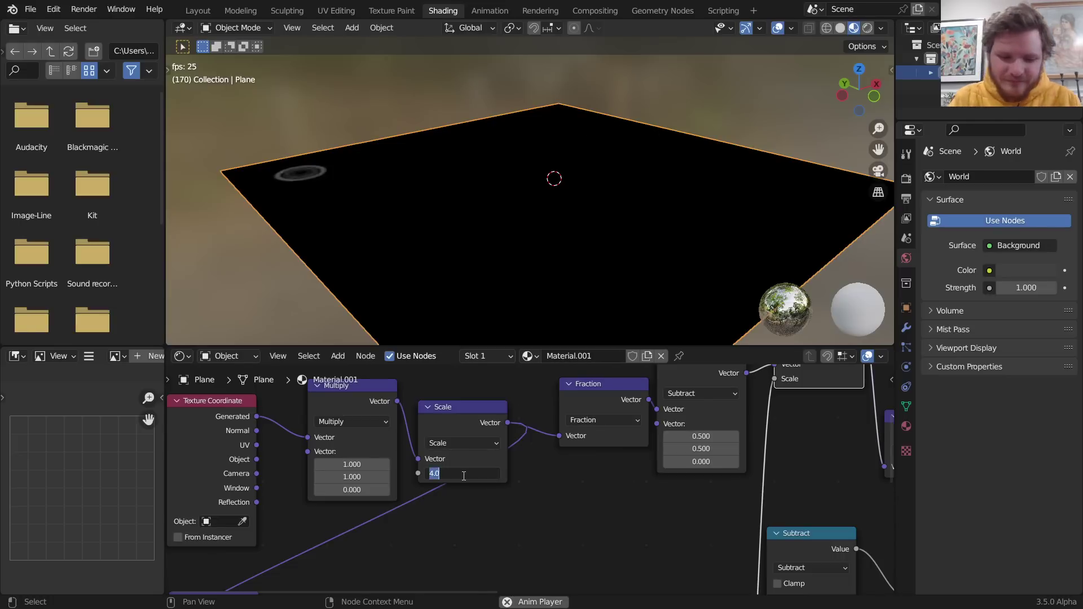
text(20)
key(Return)
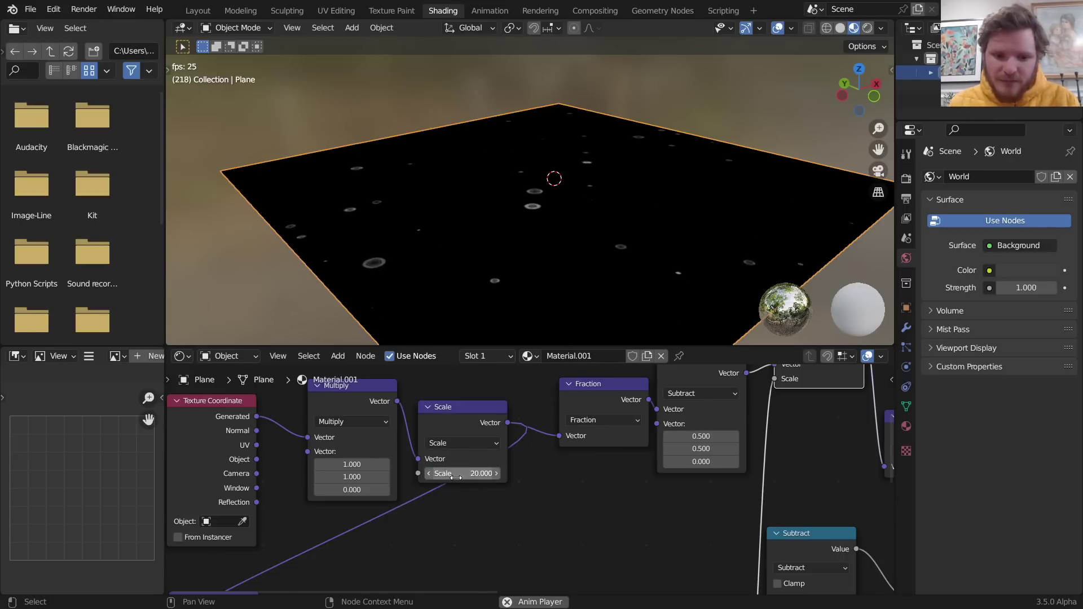
click(455, 477)
text(60)
key(Return)
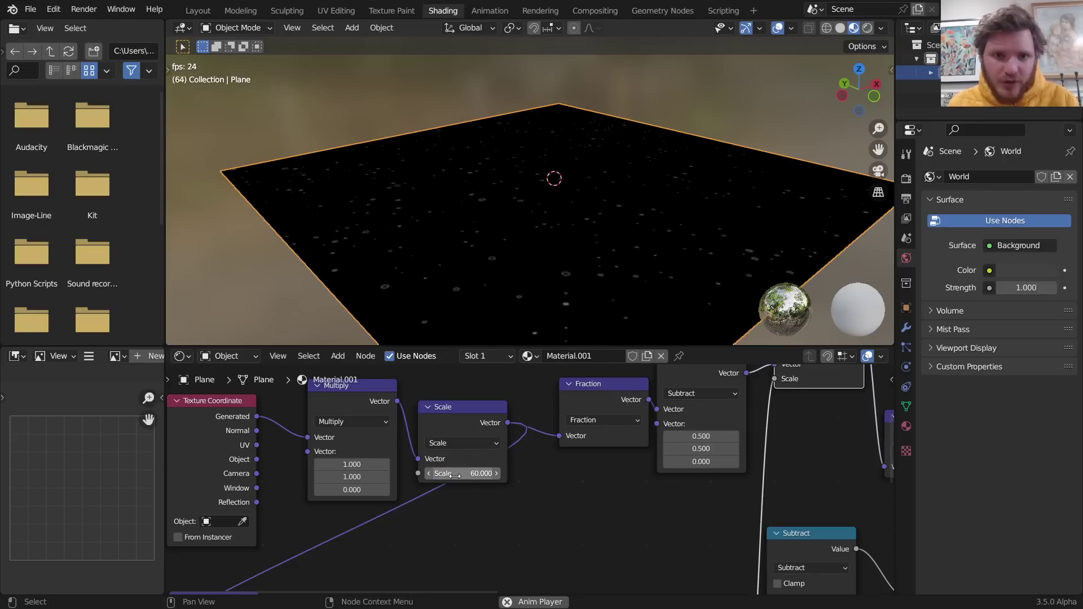
Set the tiling Scale node to 100, stop the animation and save the file
click(455, 476)
text(10)
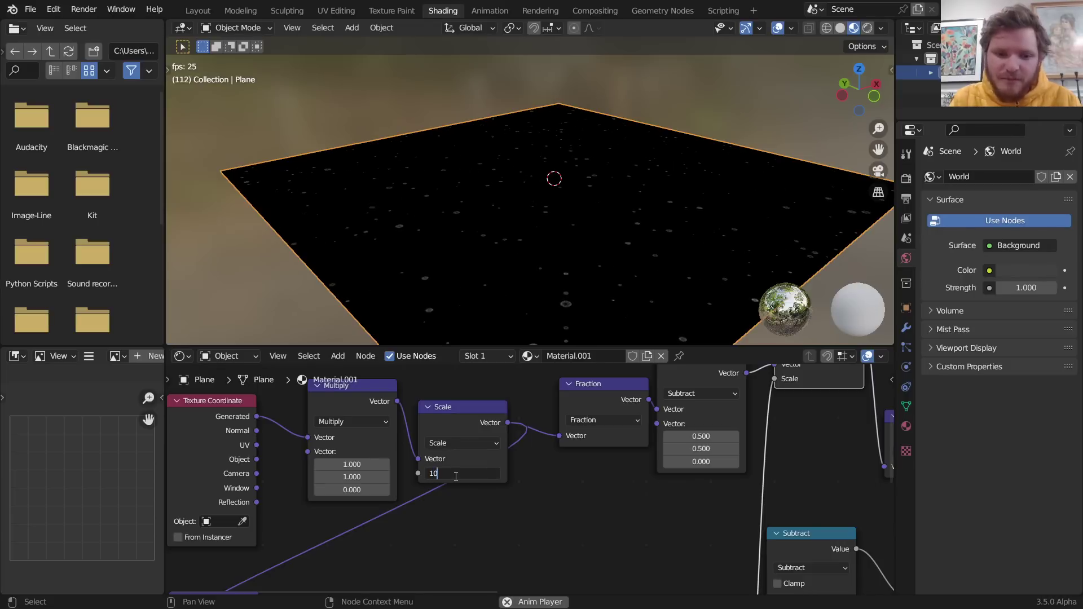
text(0)
key(Return)
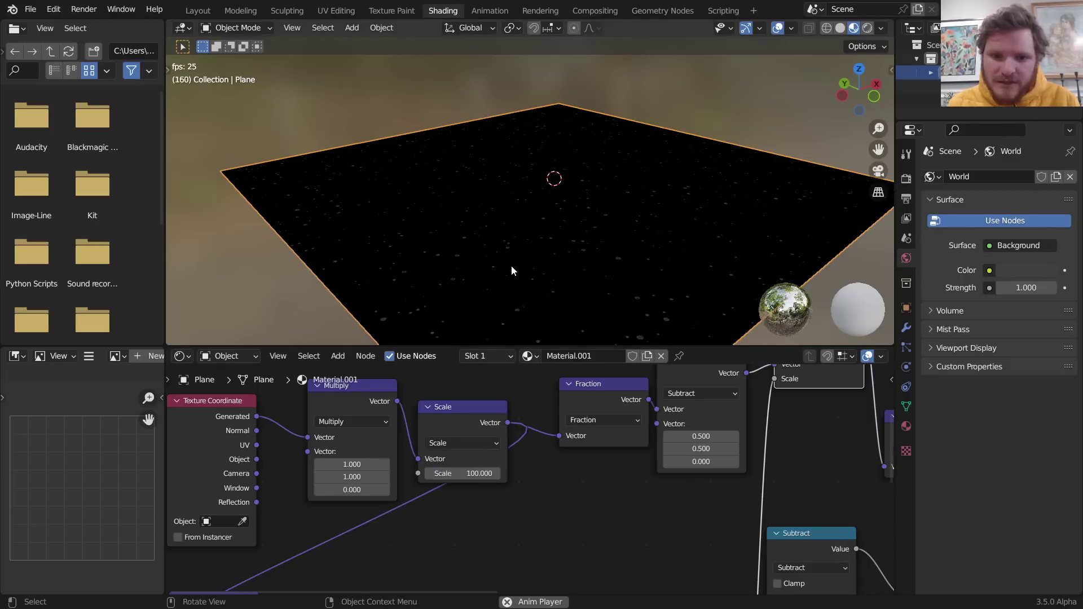
key(space)
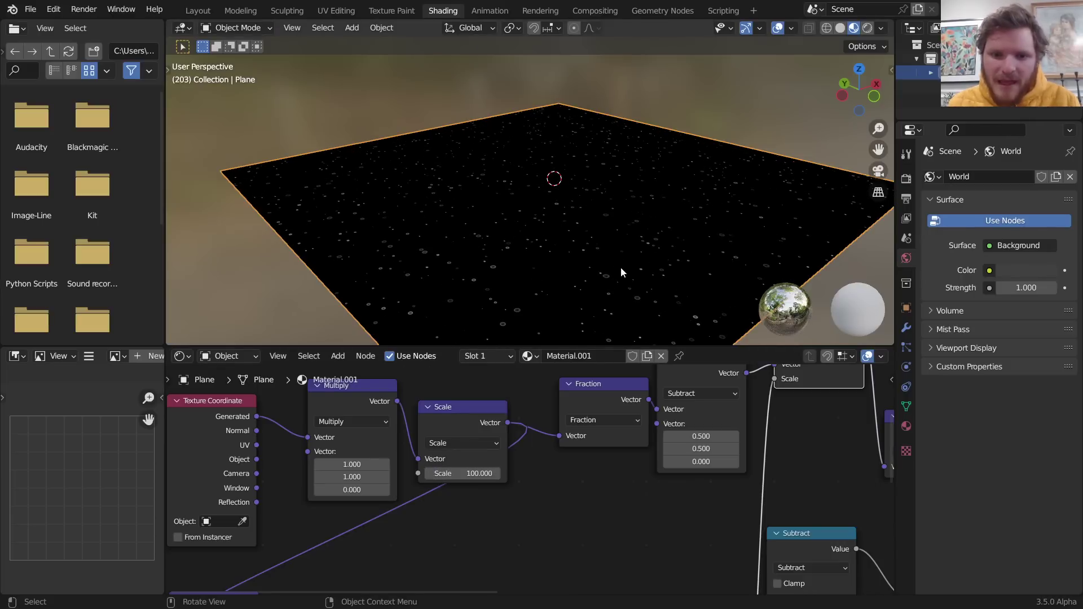
scroll(552, 461, down, 2)
key(ctrl+s)
Move the Material Output node well away from the final Multiply node to make room for more nodes
scroll(572, 452, down, 2)
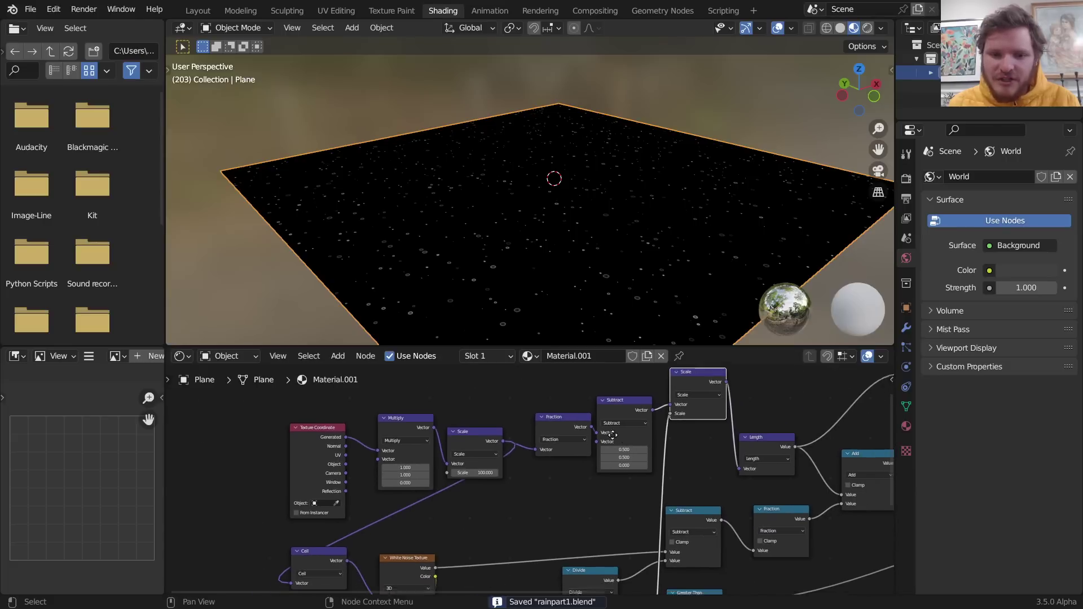
scroll(664, 512, down, 7)
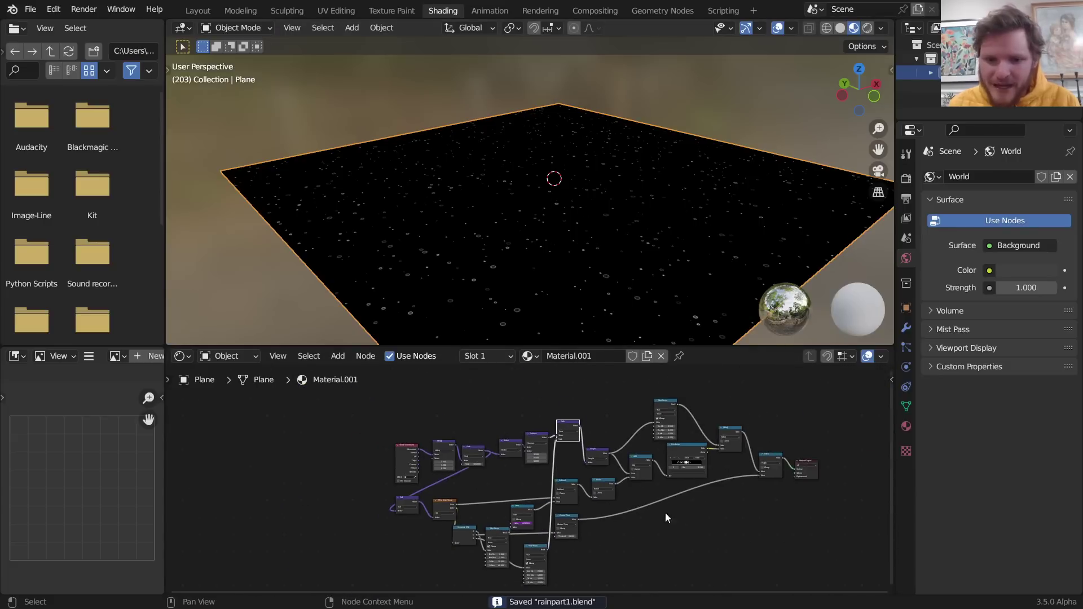
middle_drag(741, 488, 414, 465)
scroll(452, 441, up, 8)
drag(487, 449, 402, 389)
key(g)
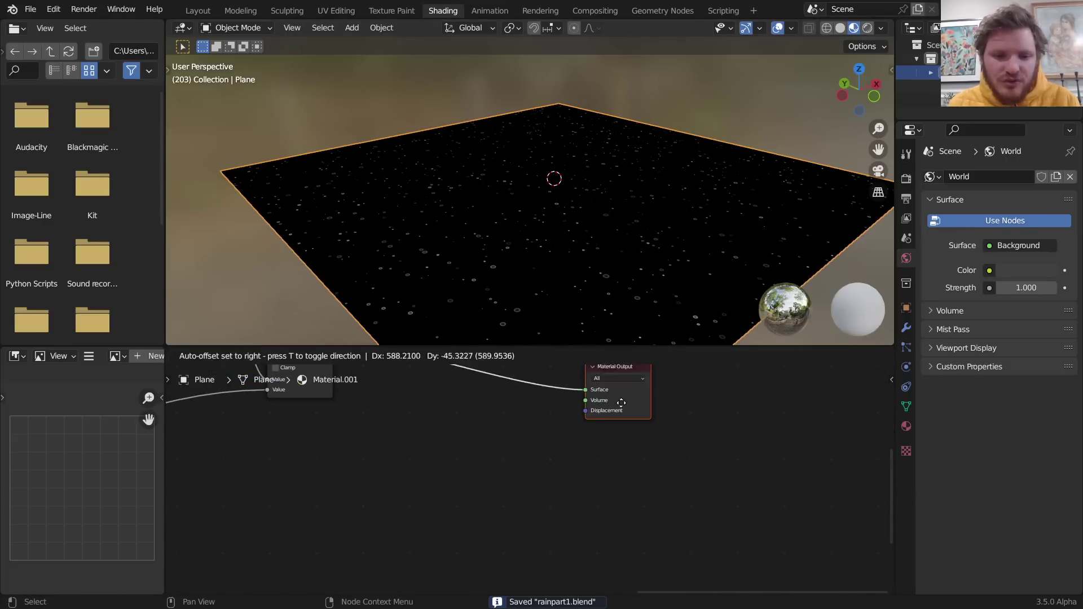
click(628, 405)
Add a Principled BSDF node before the Material Output, feeding its Surface input
middle_drag(515, 403, 566, 435)
key(shift+a)
click(521, 424)
text(prin)
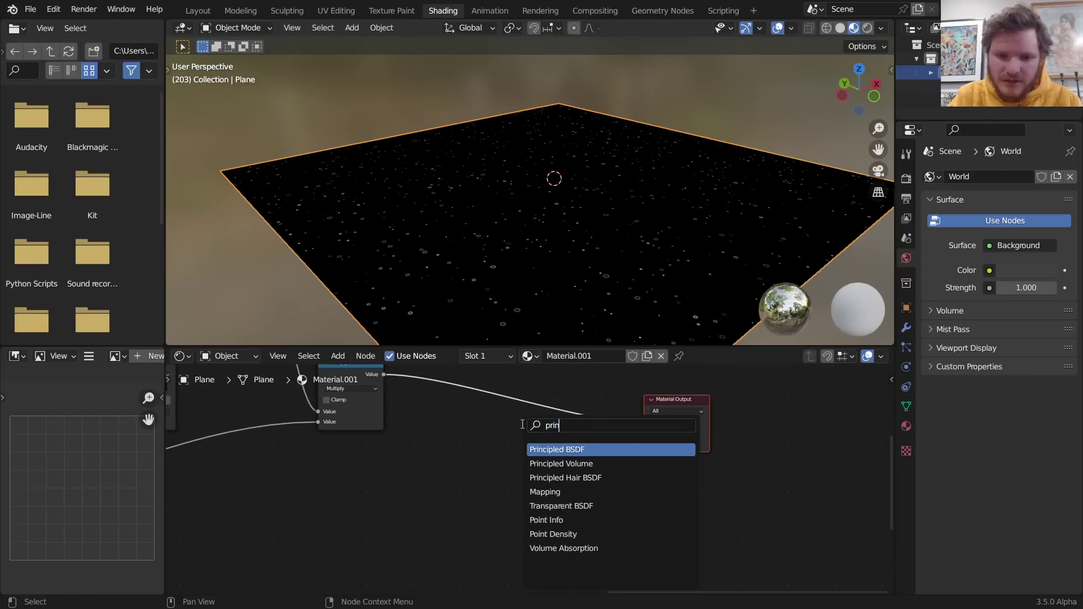
key(Return)
click(502, 455)
drag(502, 455, 514, 388)
Add a Bump node, feeding the final Multiply value into its Height and its Normal into the Principled BSDF's Normal
middle_drag(388, 534, 449, 536)
key(shift+a)
click(409, 440)
text(bump)
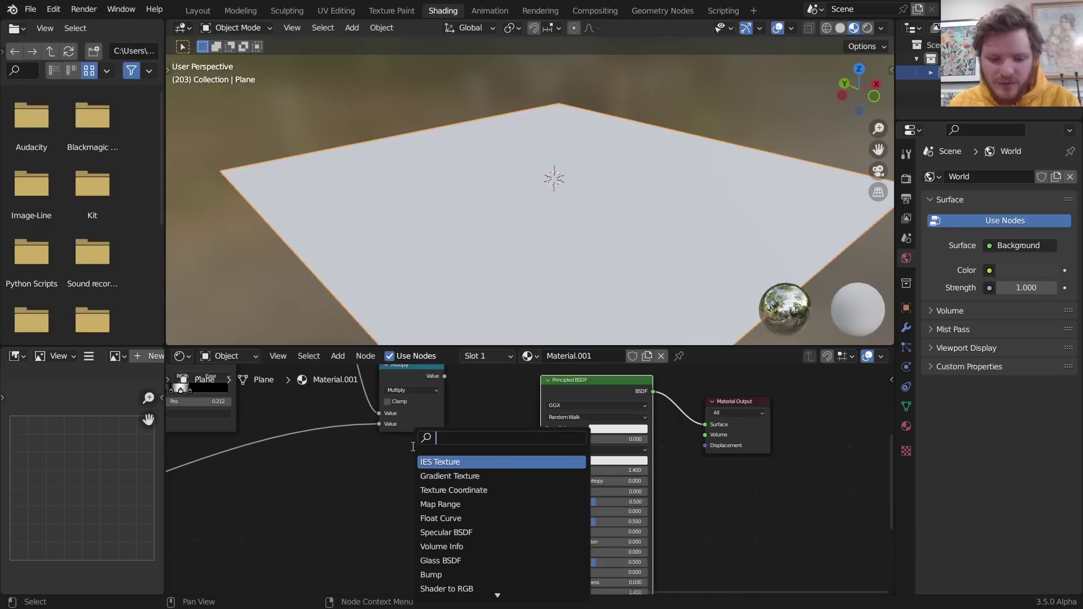
key(Return)
drag(444, 375, 443, 455)
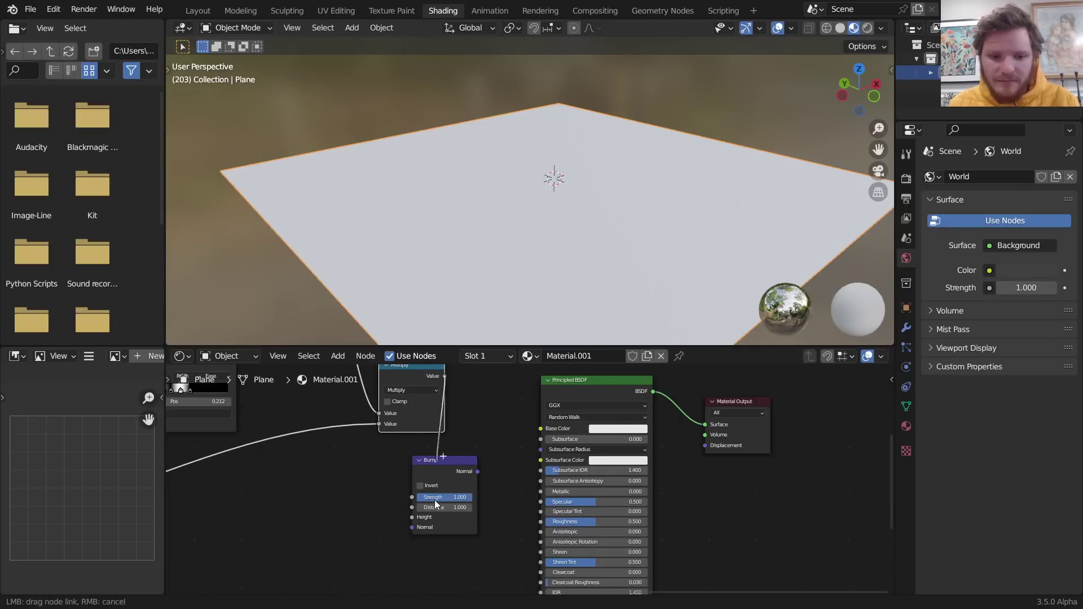
drag(414, 519, 413, 518)
middle_drag(461, 550, 442, 478)
alt+right_drag(422, 421, 537, 530)
middle_drag(547, 491, 561, 559)
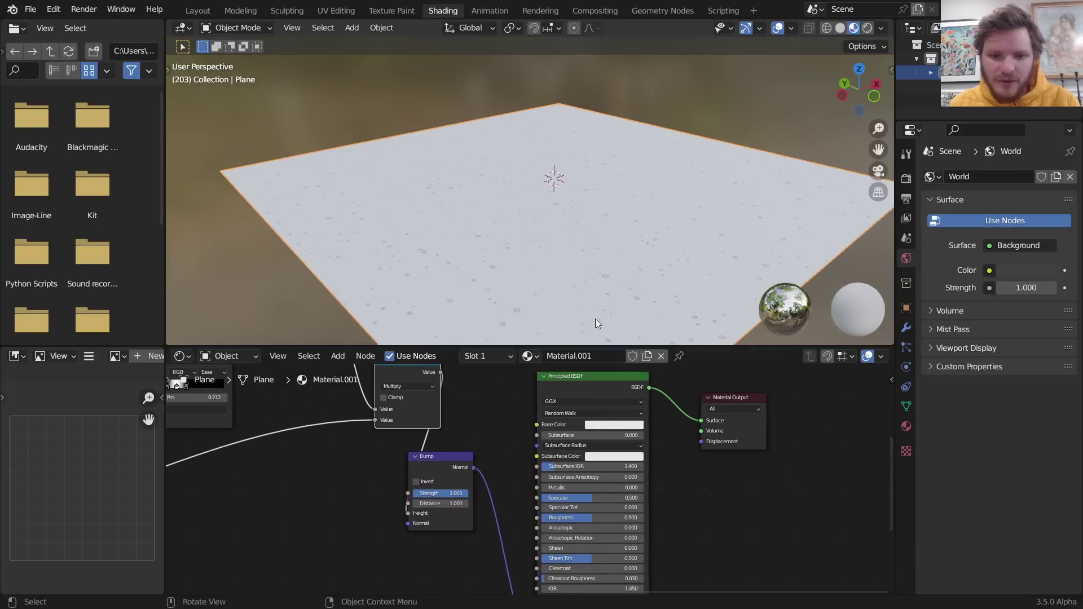
Play the animation and set the Principled BSDF's Roughness to 0 and Metallic to 1
scroll(620, 282, up, 3)
key(space)
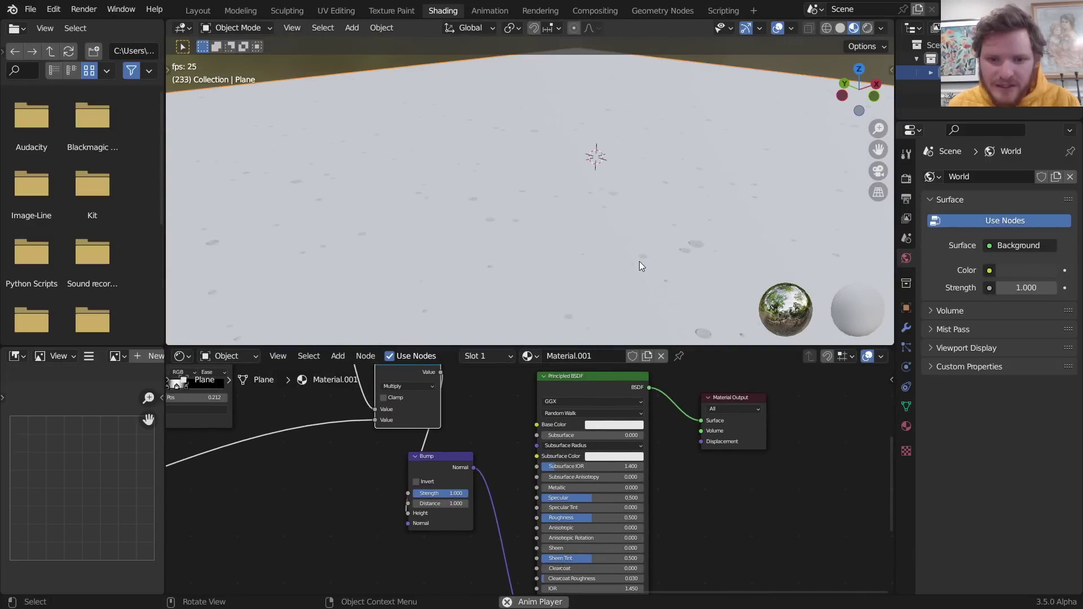
scroll(639, 265, down, 3)
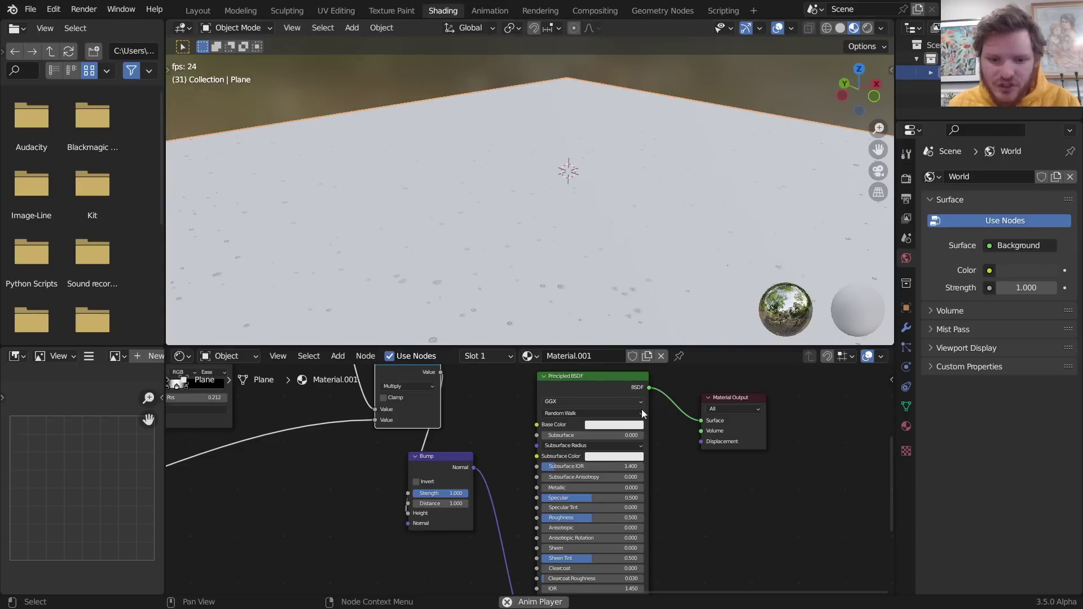
drag(587, 517, 643, 486)
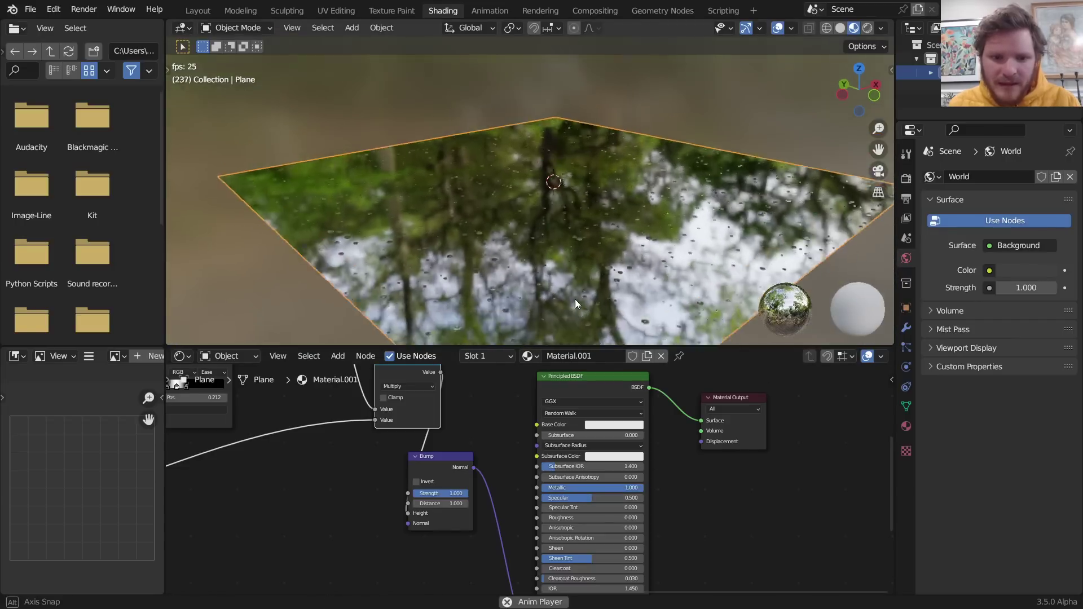
Set To Min to 15 and To Max to 30 on the Map Range node that feeds the Divide node
middle_drag(427, 434, 322, 531)
scroll(361, 514, up, 2)
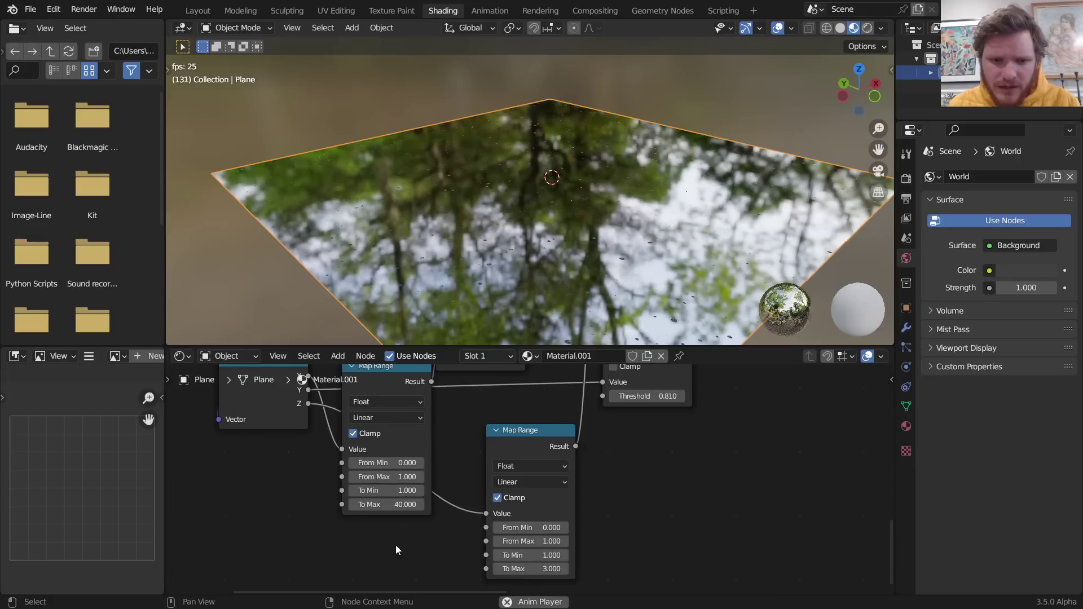
drag(383, 492, 423, 491)
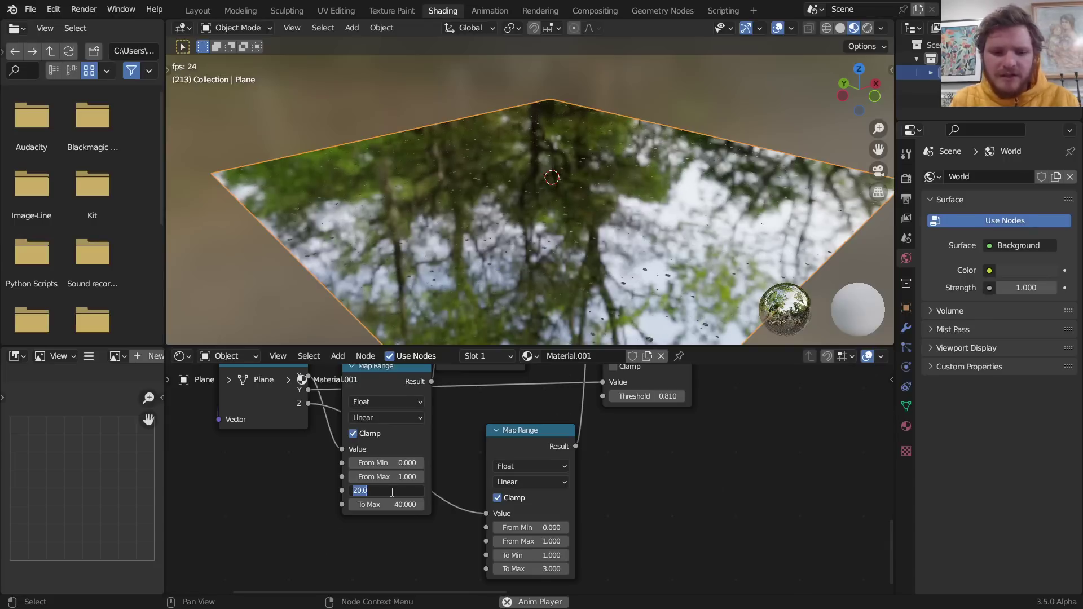
text(15)
key(Tab)
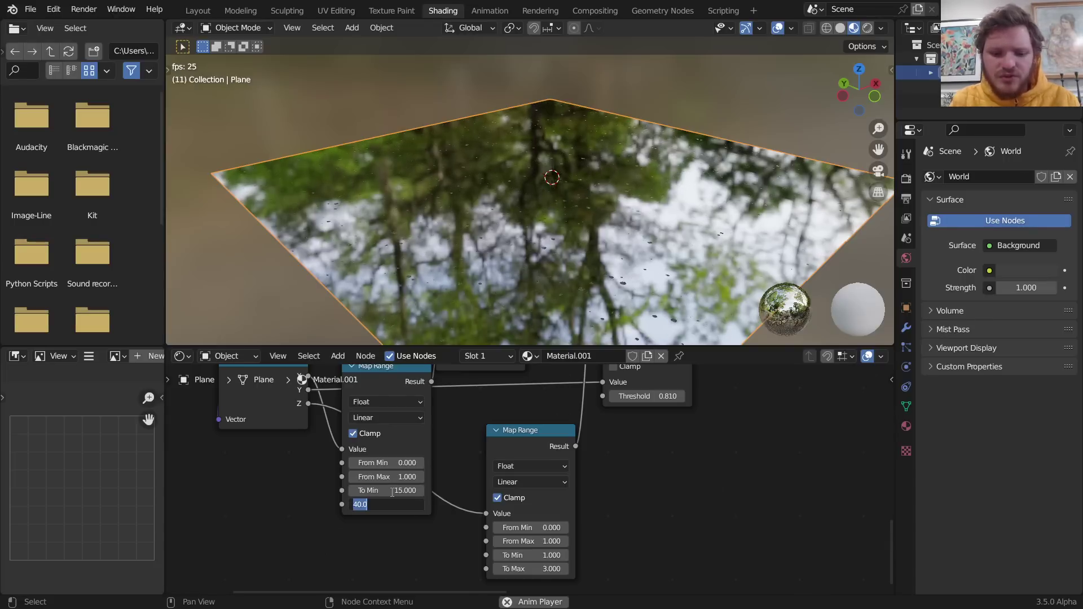
text(25)
key(Return)
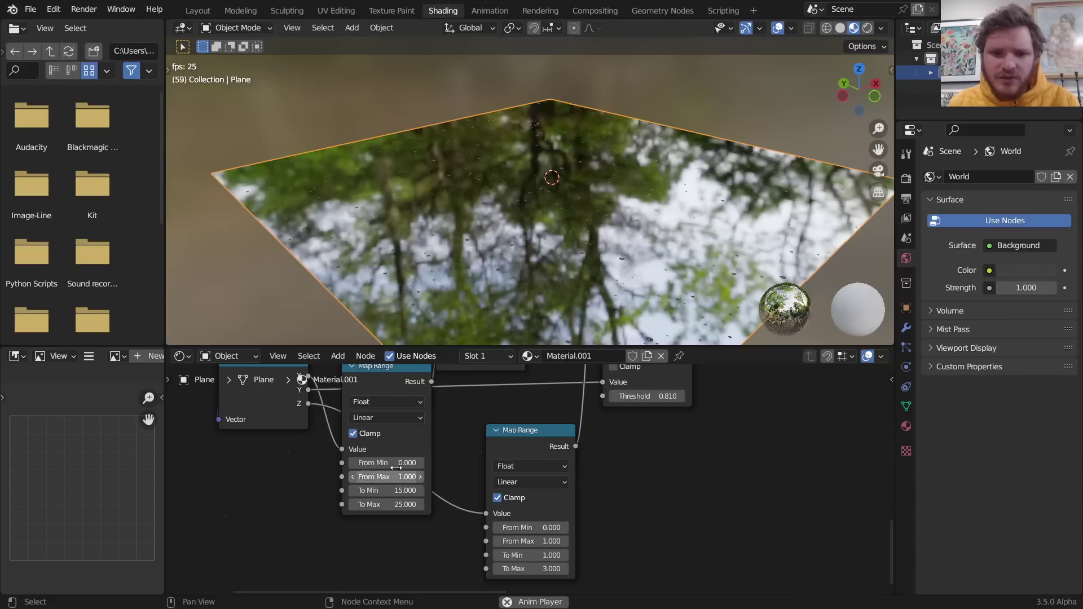
click(388, 500)
text(30)
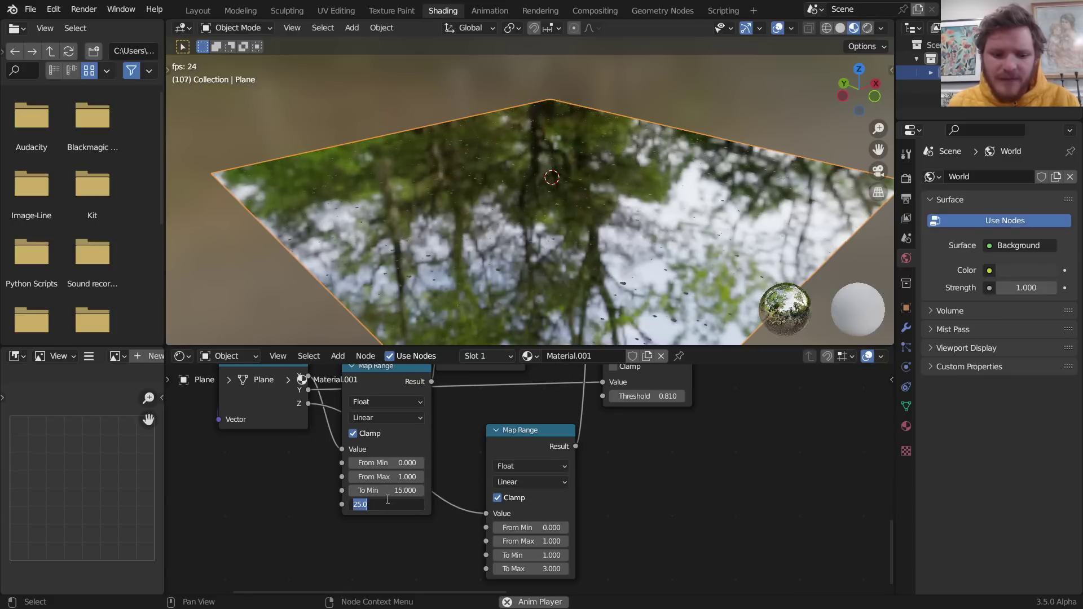
key(Return)
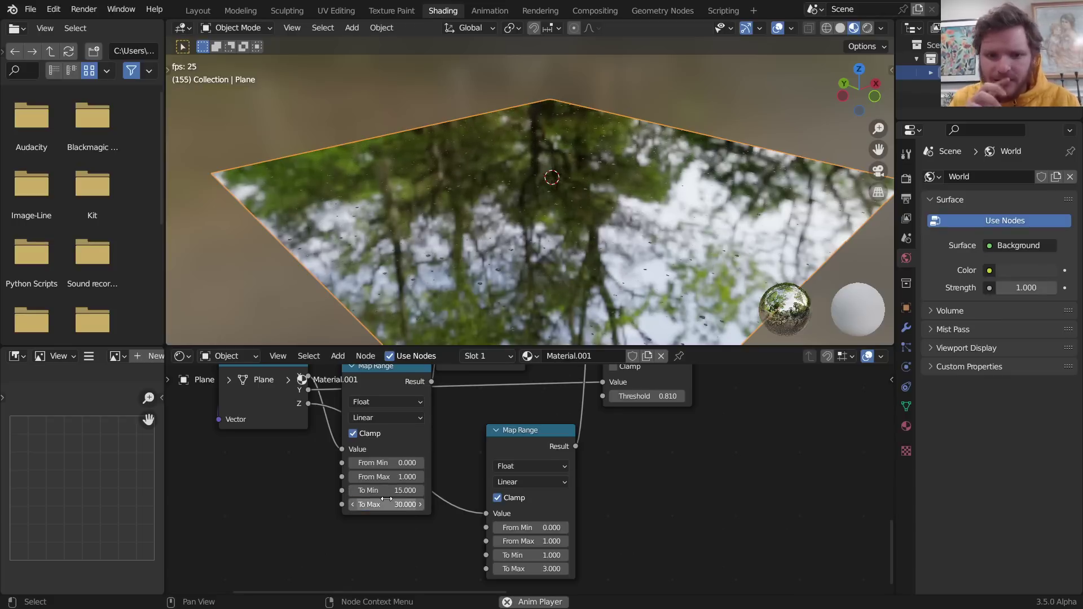
Try Greater Than thresholds of about 0.5 and 0.68 while previewing its mask, and return to the Principled BSDF output
middle_drag(594, 235, 627, 230)
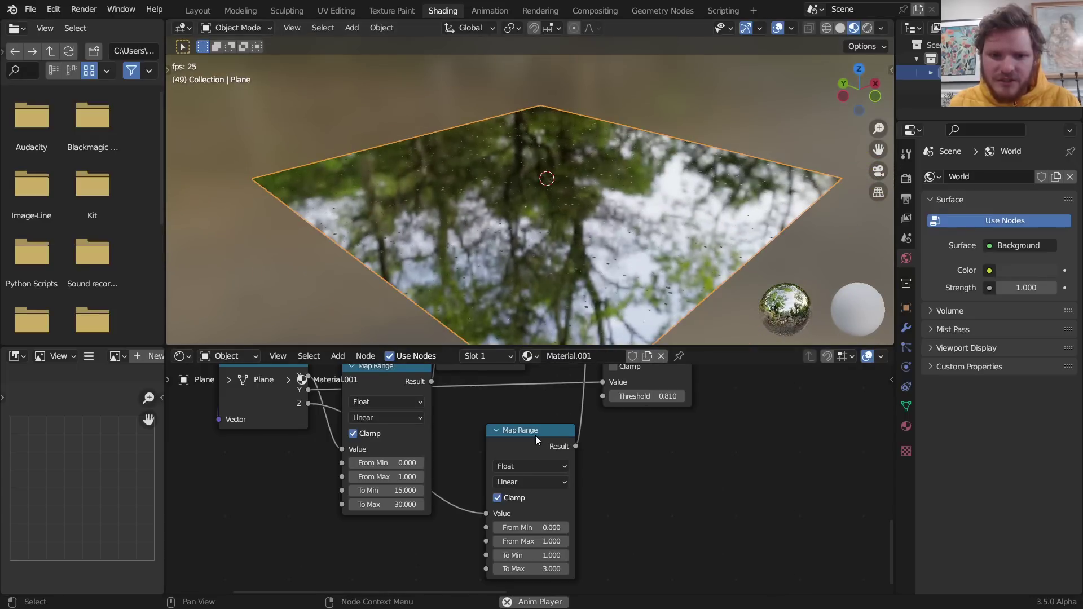
middle_drag(494, 424, 437, 493)
scroll(604, 260, up, 2)
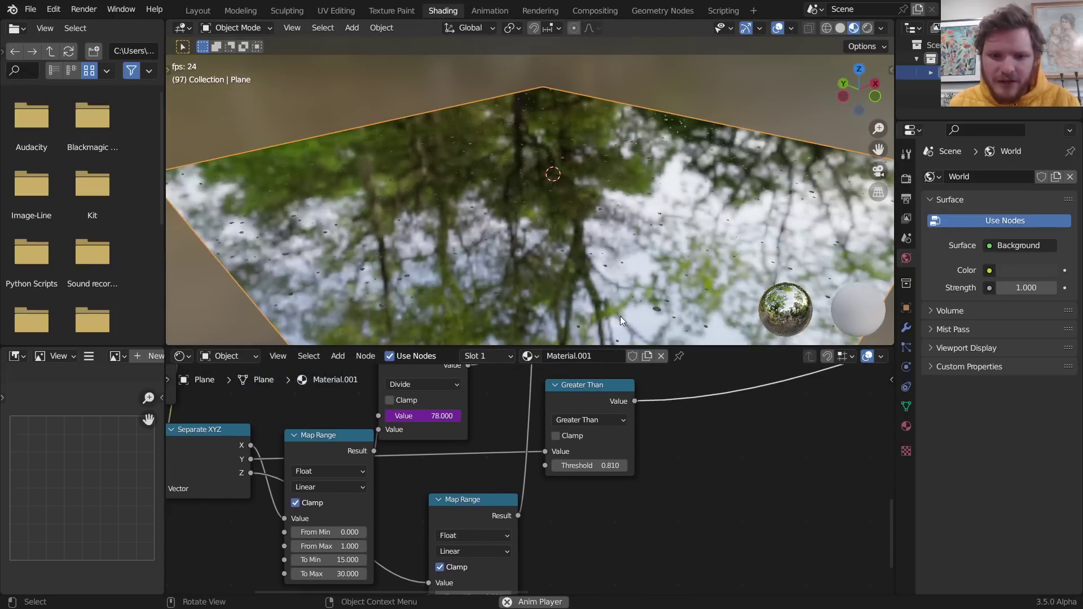
shift+drag(600, 465, 583, 466)
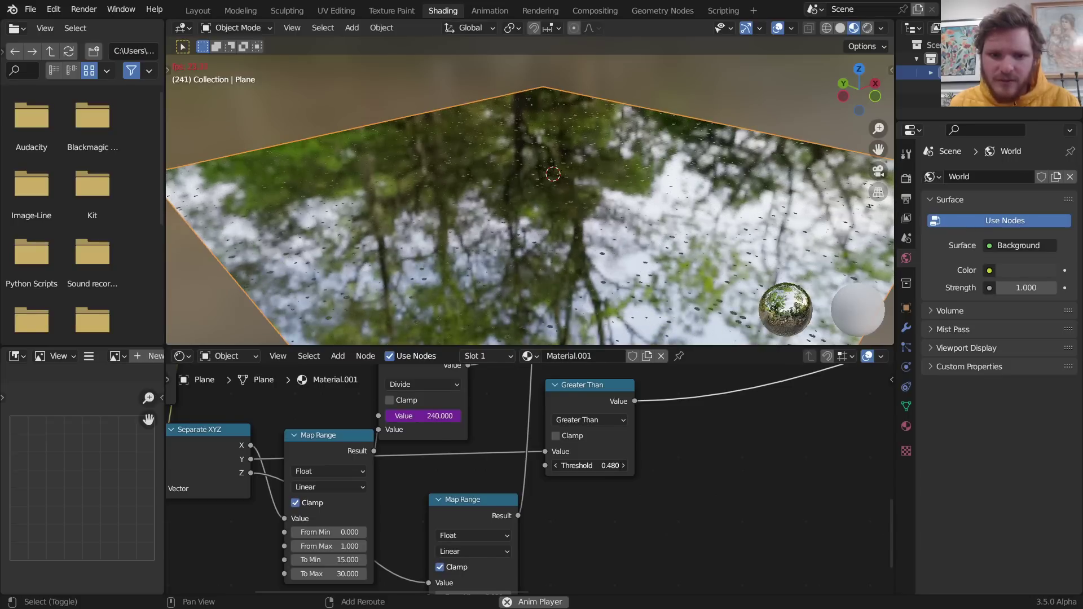
ctrl+shift+click(603, 391)
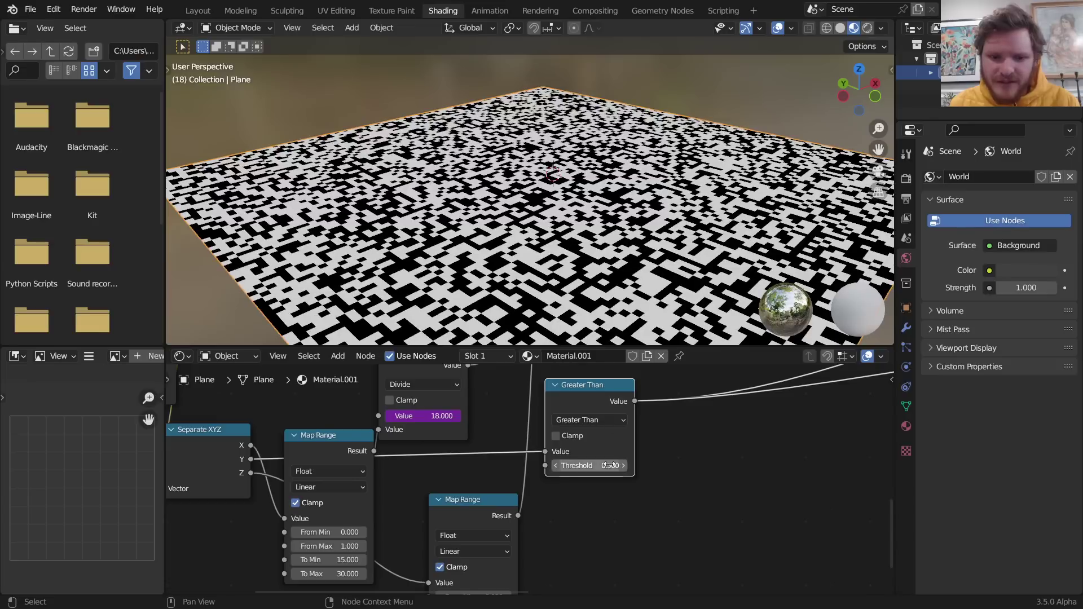
drag(608, 465, 628, 465)
scroll(657, 453, down, 3)
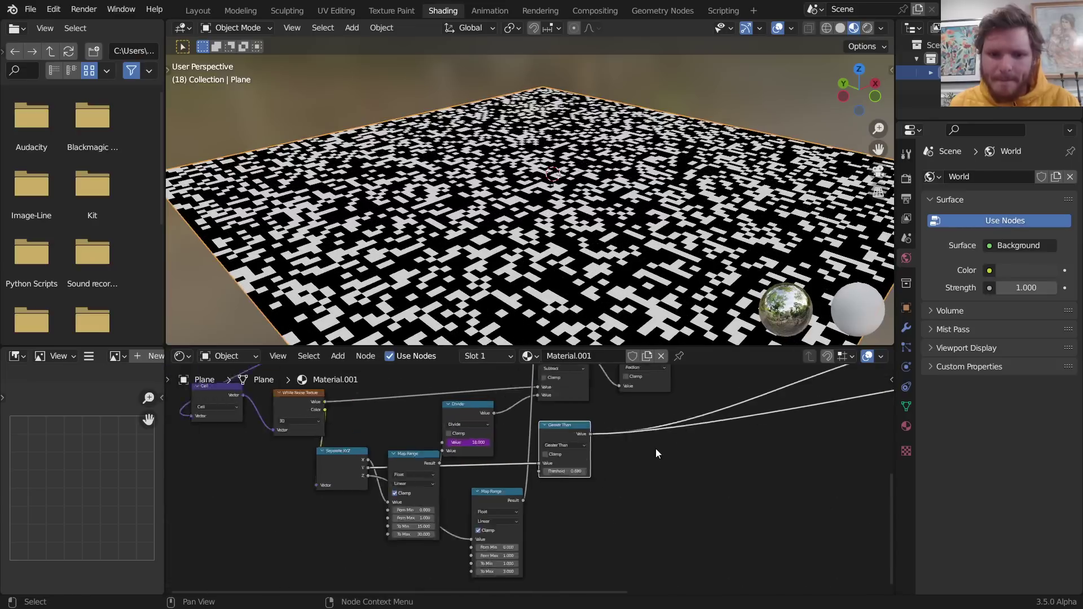
scroll(657, 453, down, 2)
middle_drag(657, 453, 278, 523)
ctrl+shift+click(648, 417)
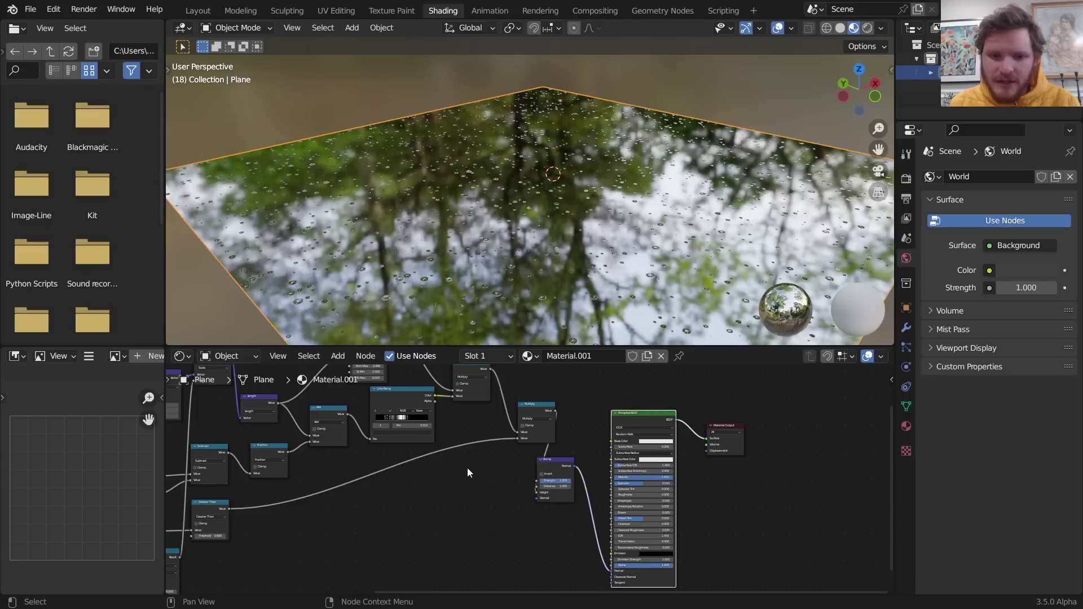
Play the animation, set the Greater Than node's Threshold to 0.64 and stop playback
middle_drag(219, 496, 468, 437)
key(space)
scroll(450, 452, up, 7)
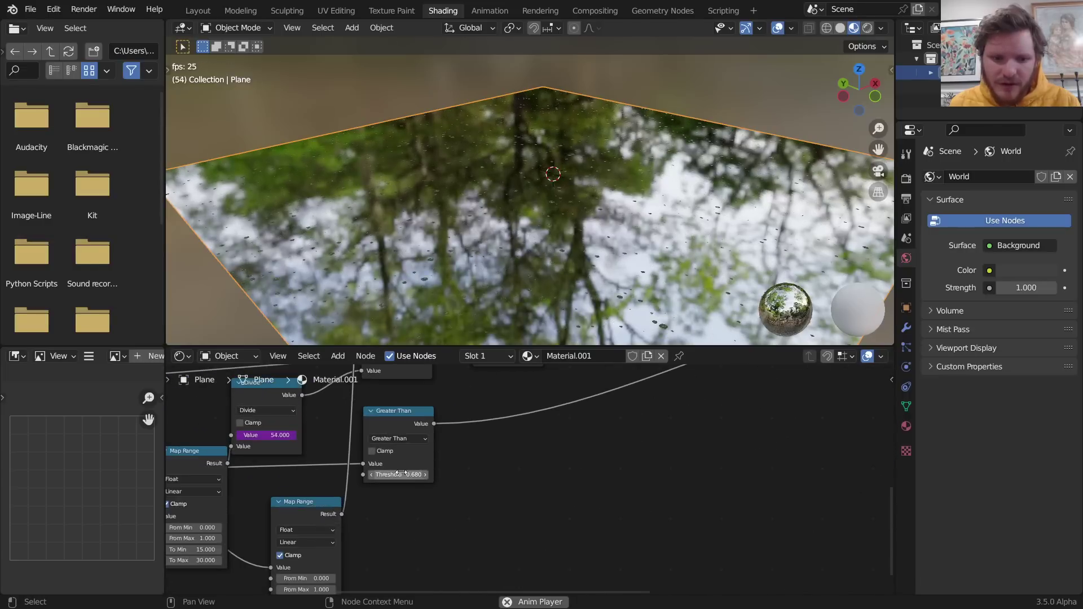
shift+drag(400, 475, 390, 474)
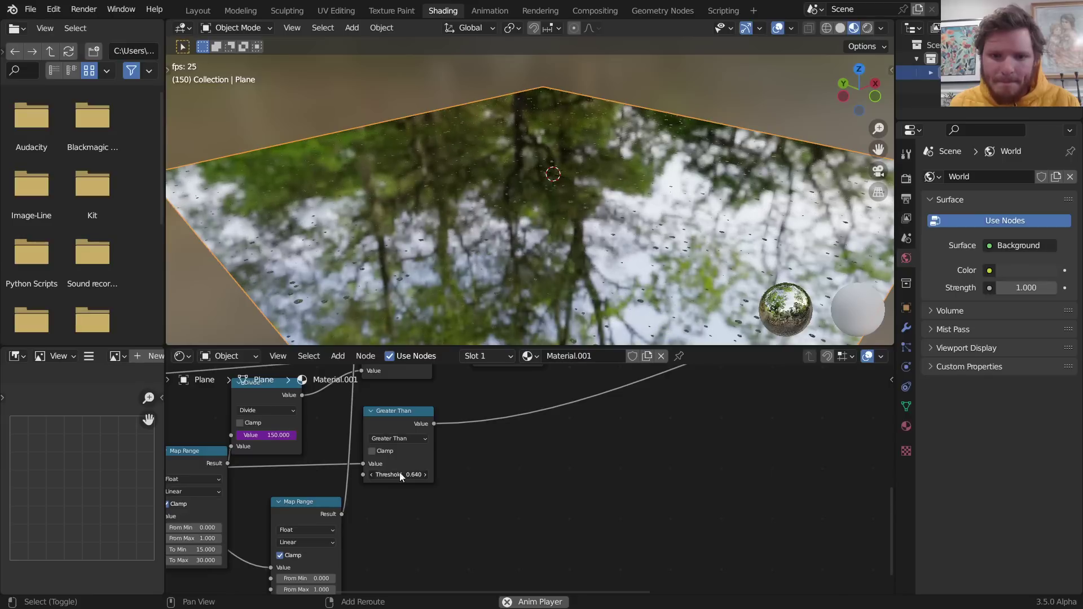
key(space)
key(q)
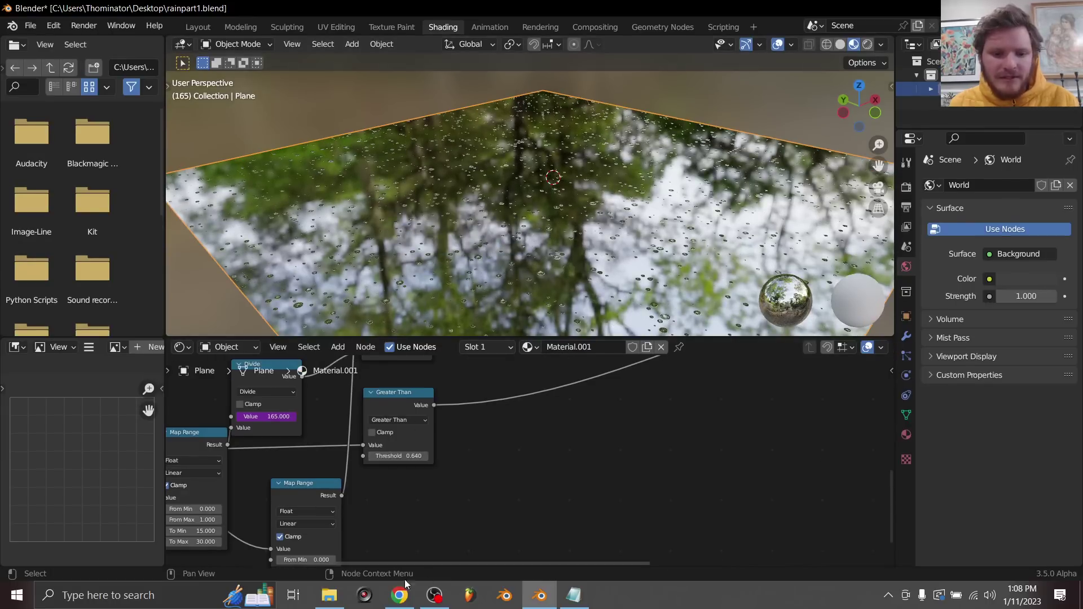
click(434, 595)
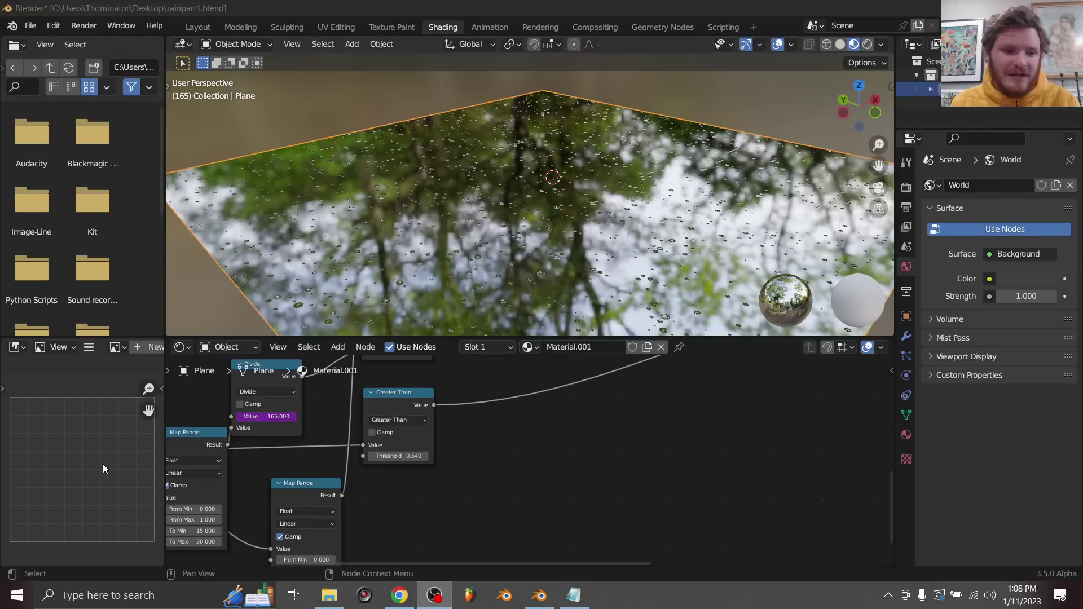